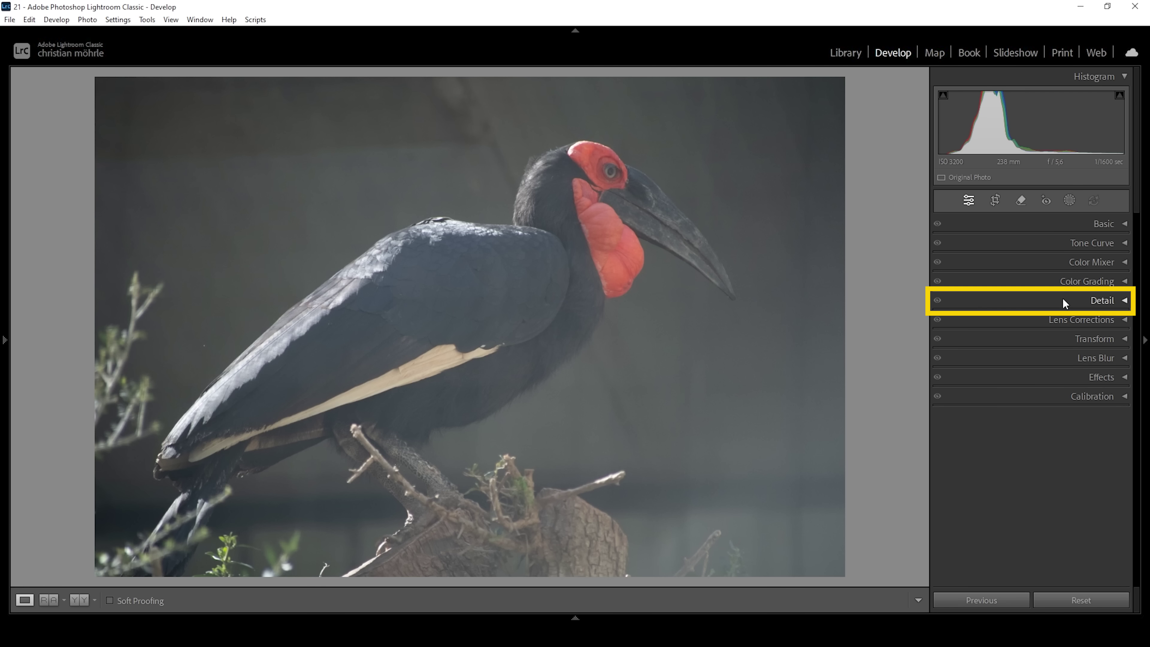
Apply Denoise at amount 50 from the Detail panel to clean up the noisy shadows
{"action": "left_click", "coordinate": [1063, 299]}
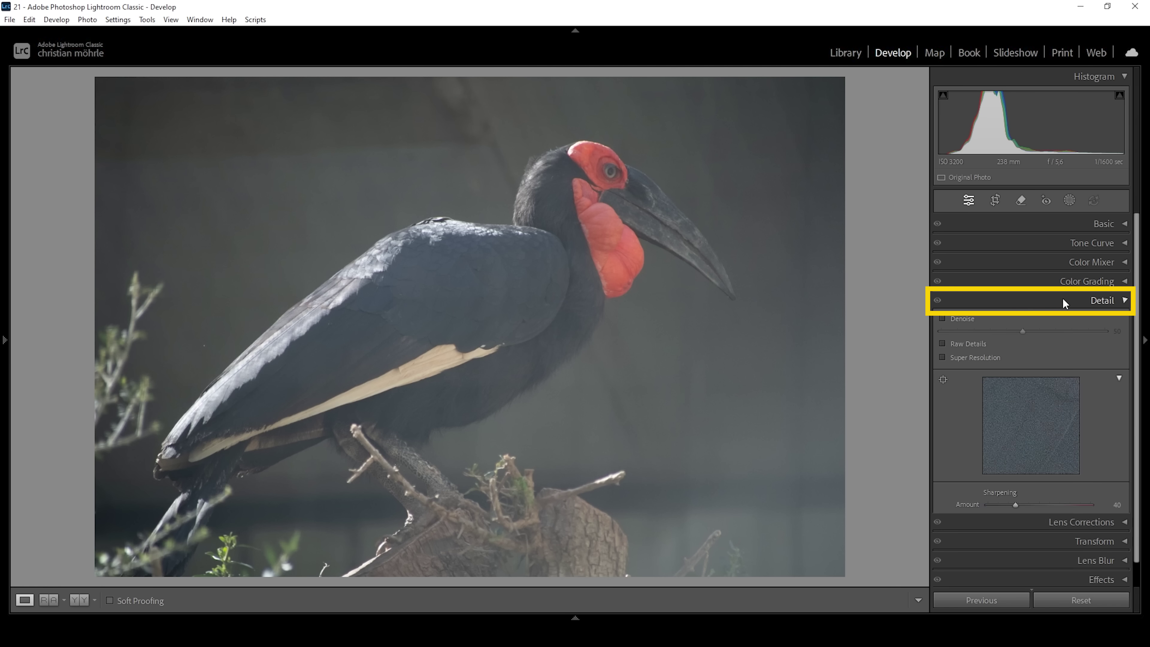
{"action": "left_click", "coordinate": [957, 319]}
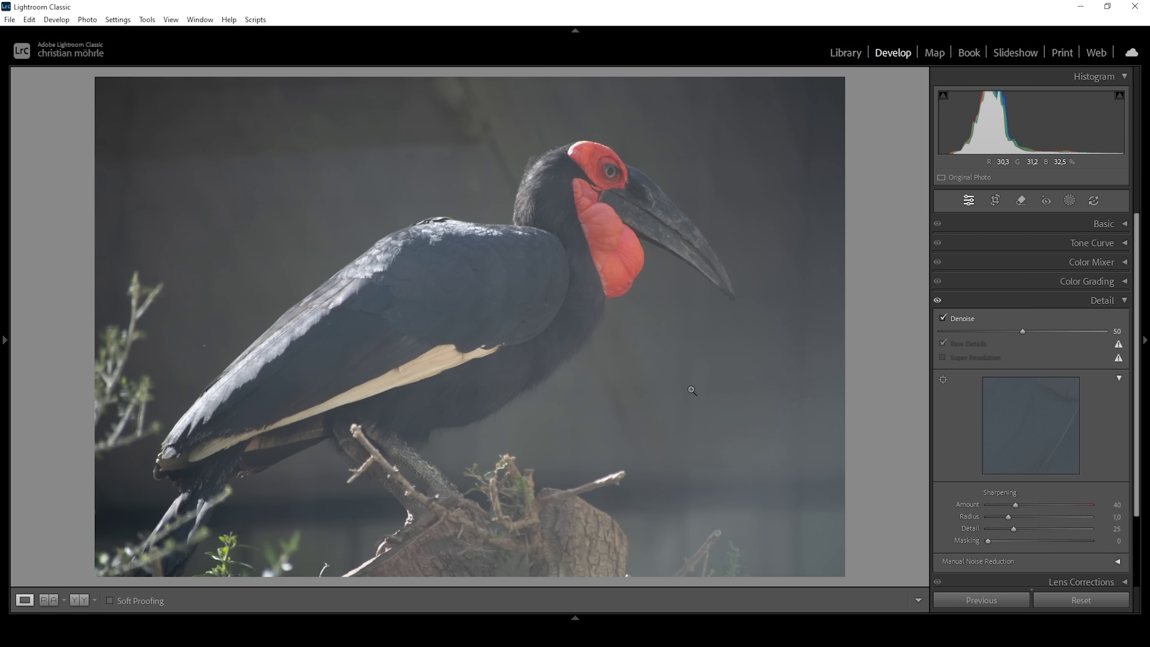
{"action": "left_click", "coordinate": [1094, 297]}
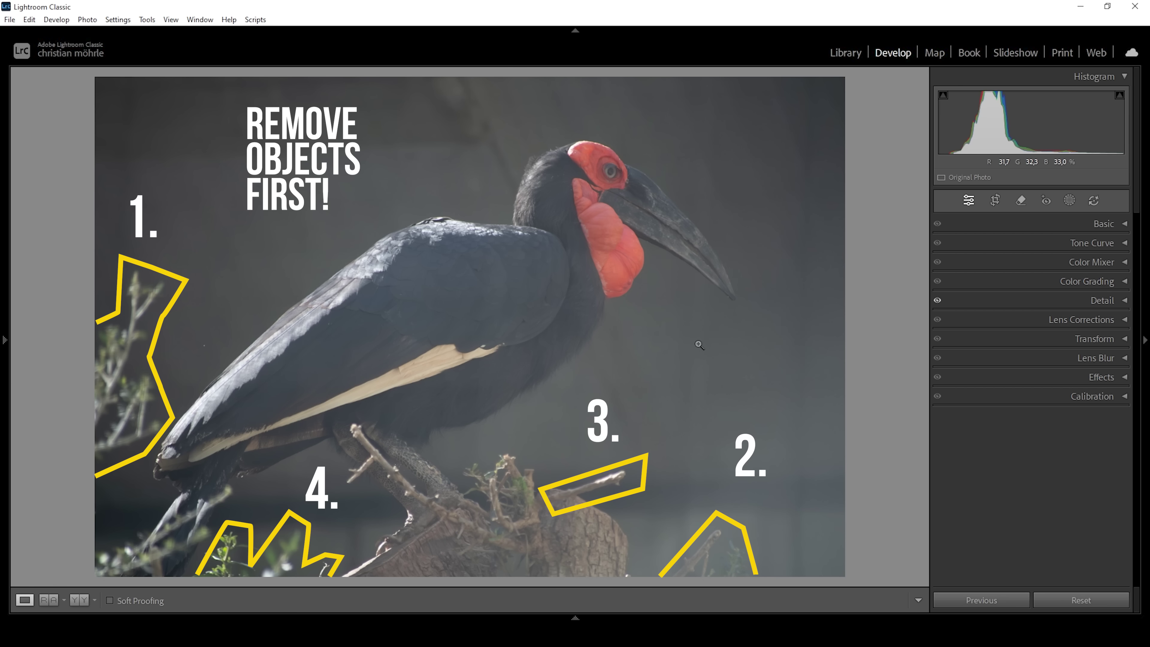
Paint over the twig at the left edge and erase it with generative AI Remove
{"action": "left_click", "coordinate": [1021, 201]}
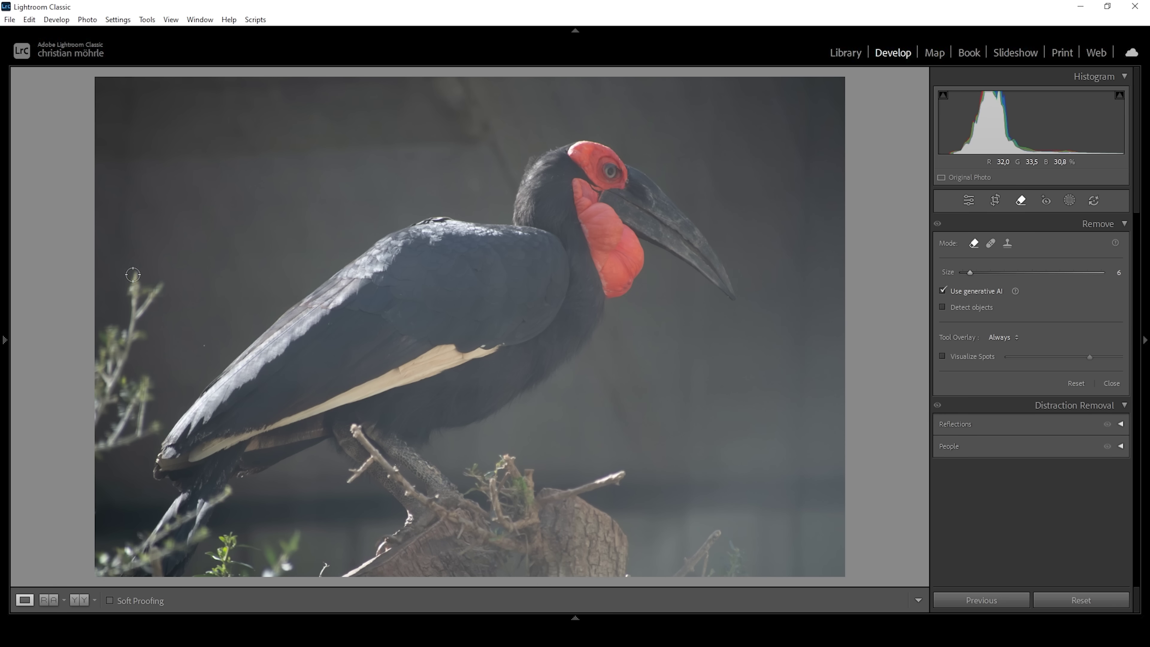
{"action": "mouse_move", "coordinate": [131, 281]}
{"action": "left_mouse_down"}
{"action": "mouse_move", "coordinate": [137, 294]}
{"action": "mouse_move", "coordinate": [156, 290]}
{"action": "mouse_move", "coordinate": [152, 308]}
{"action": "mouse_move", "coordinate": [130, 295]}
{"action": "mouse_move", "coordinate": [127, 347]}
{"action": "mouse_move", "coordinate": [120, 325]}
{"action": "mouse_move", "coordinate": [101, 324]}
{"action": "mouse_move", "coordinate": [117, 340]}
{"action": "mouse_move", "coordinate": [122, 390]}
{"action": "mouse_move", "coordinate": [149, 381]}
{"action": "mouse_move", "coordinate": [145, 426]}
{"action": "mouse_move", "coordinate": [116, 455]}
{"action": "left_mouse_up"}
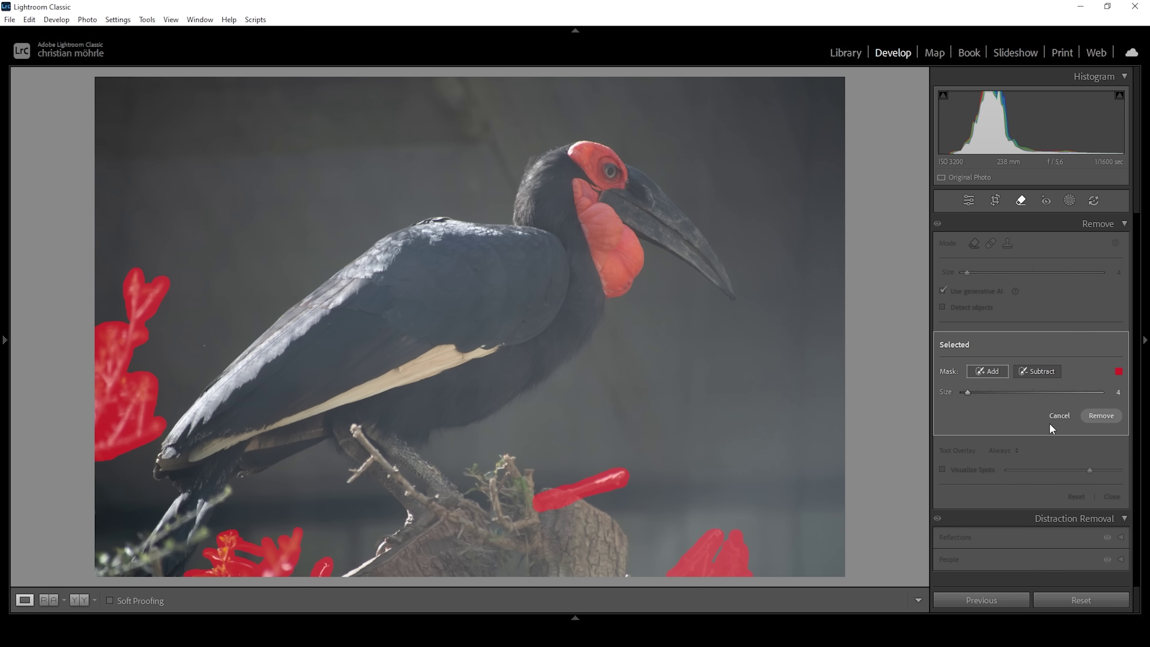
{"action": "left_click", "coordinate": [1099, 416]}
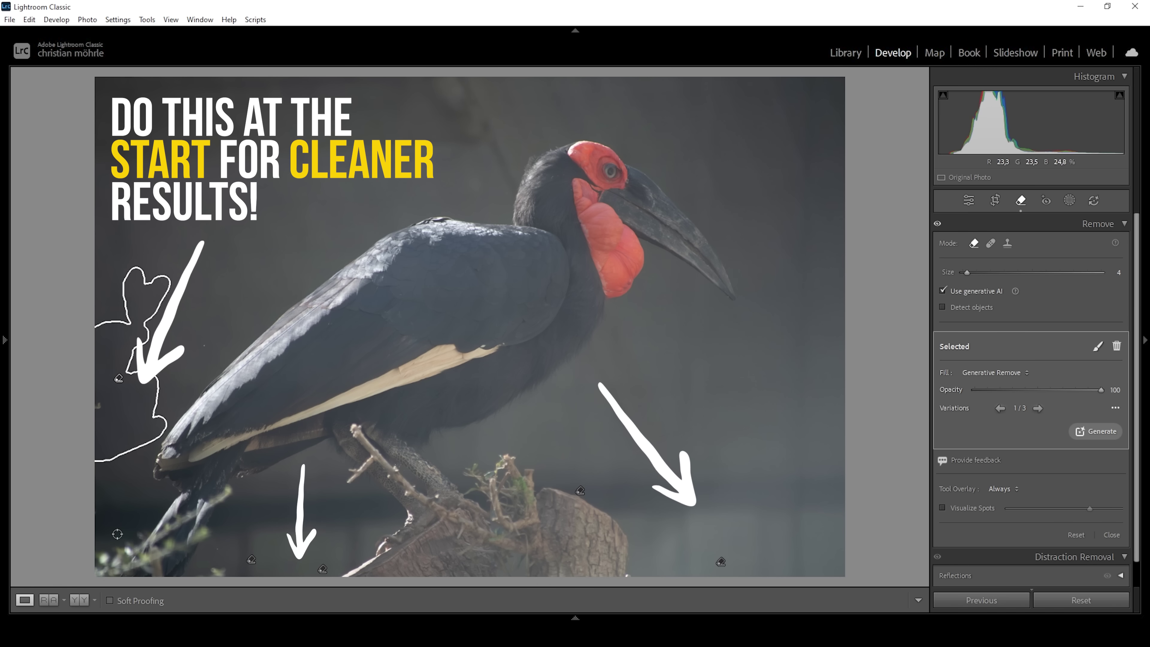
{"action": "key", "text": "q"}
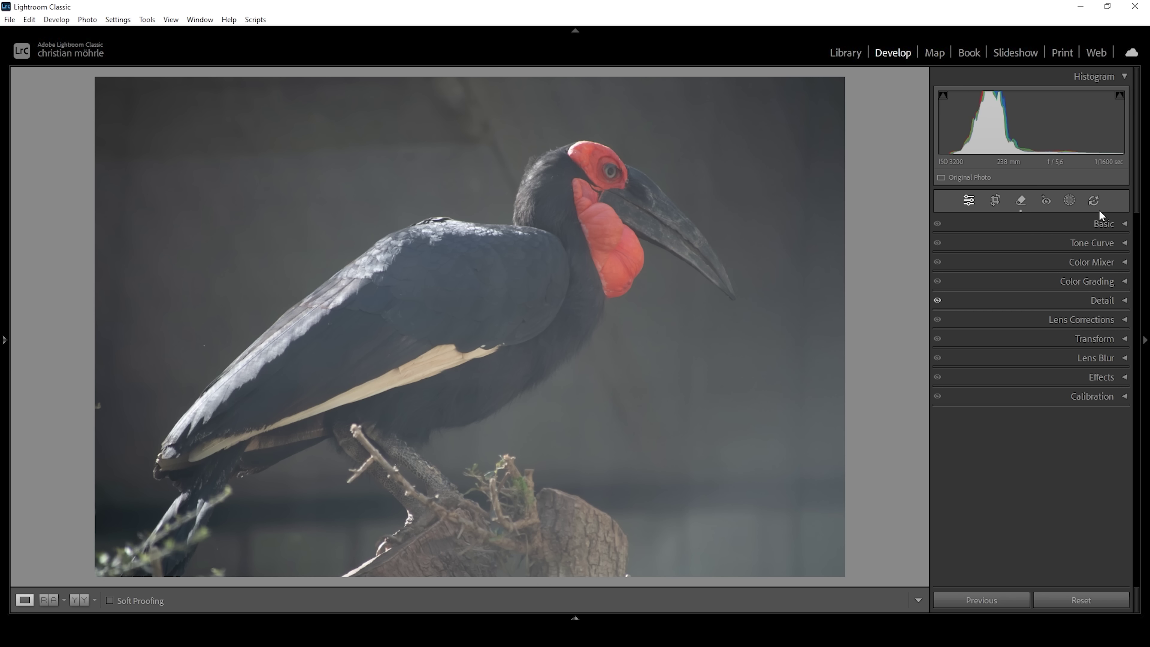
In the Basic panel set Dehaze to +91, Vibrance to -6 and Temp to 5450
{"action": "left_click", "coordinate": [1091, 224]}
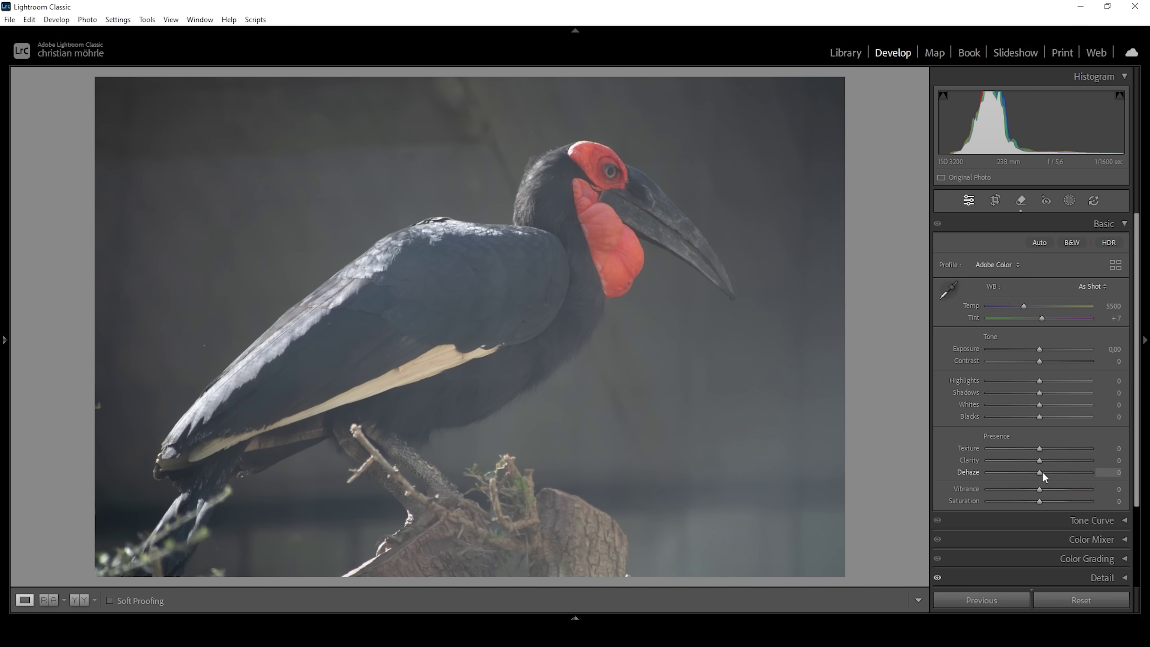
{"action": "left_click_drag", "start_coordinate": [1043, 473], "coordinate": [1088, 474]}
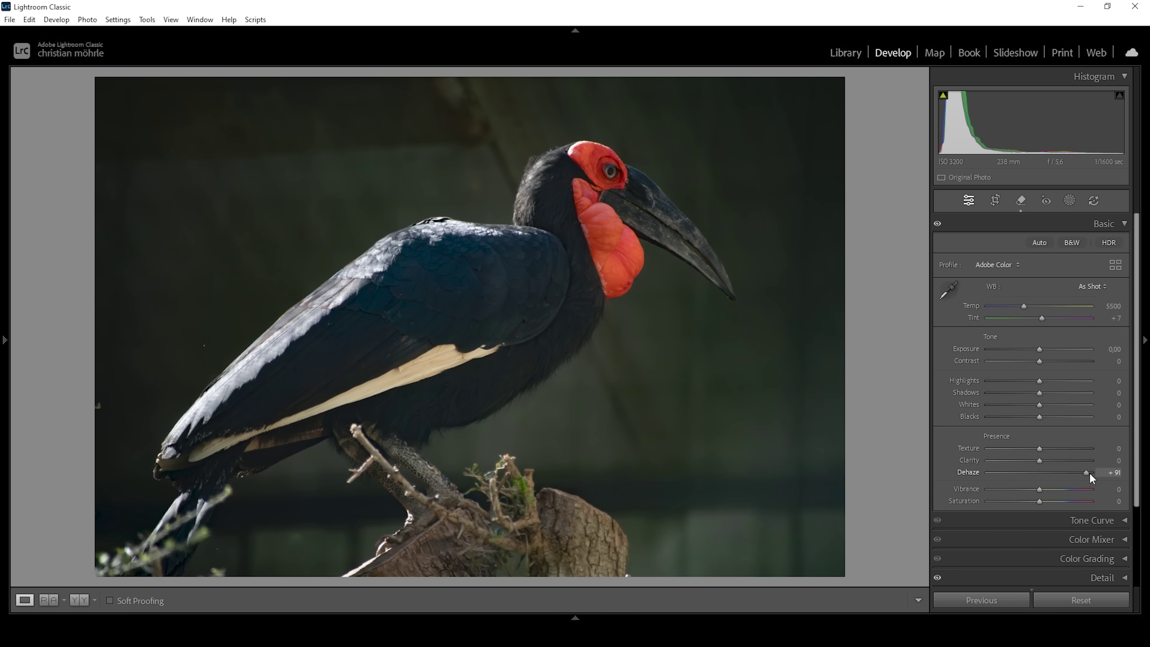
{"action": "left_click_drag", "start_coordinate": [1089, 473], "coordinate": [1088, 473]}
{"action": "left_click_drag", "start_coordinate": [1088, 473], "coordinate": [1089, 473]}
{"action": "left_click_drag", "start_coordinate": [1038, 489], "coordinate": [1036, 490]}
{"action": "left_click_drag", "start_coordinate": [1022, 306], "coordinate": [1022, 306]}
Switch the profile to Adobe Standard and compare Before/After side by side
{"action": "left_click", "coordinate": [1012, 265]}
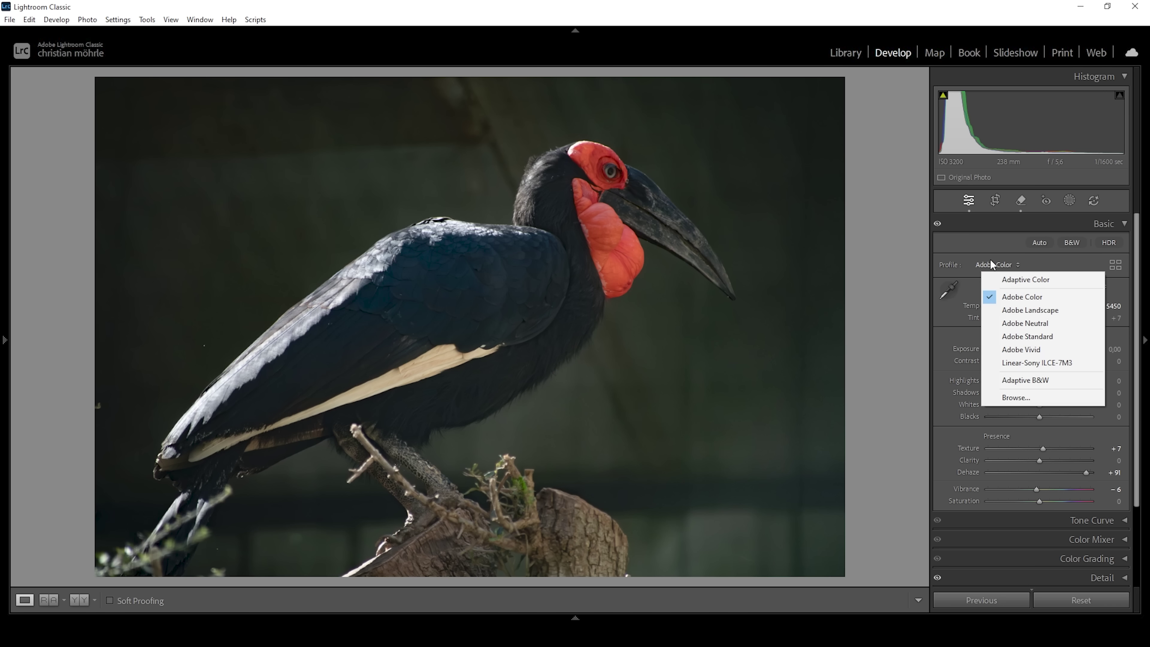
{"action": "left_click", "coordinate": [1021, 336]}
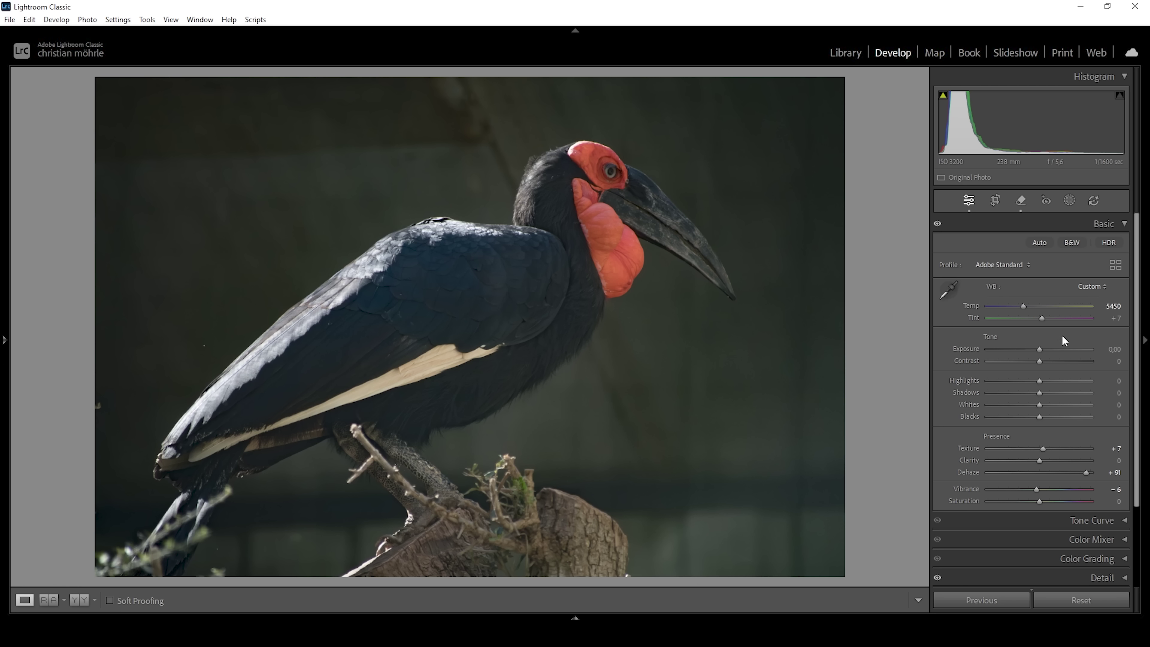
{"action": "left_click", "coordinate": [77, 598]}
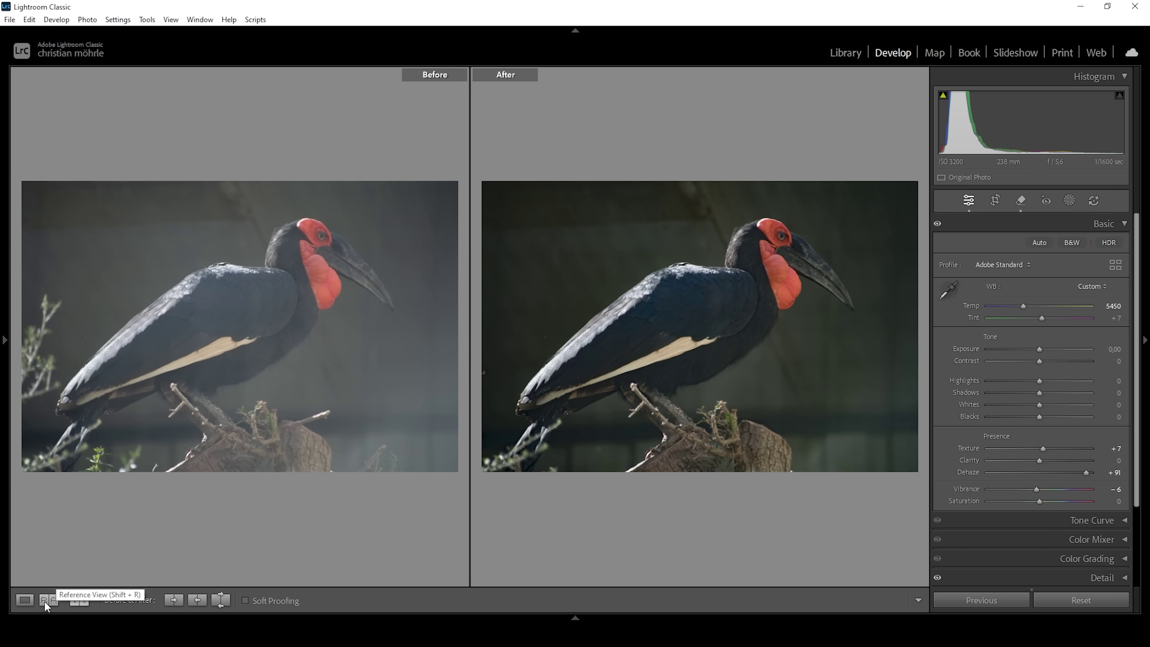
{"action": "left_click", "coordinate": [24, 600]}
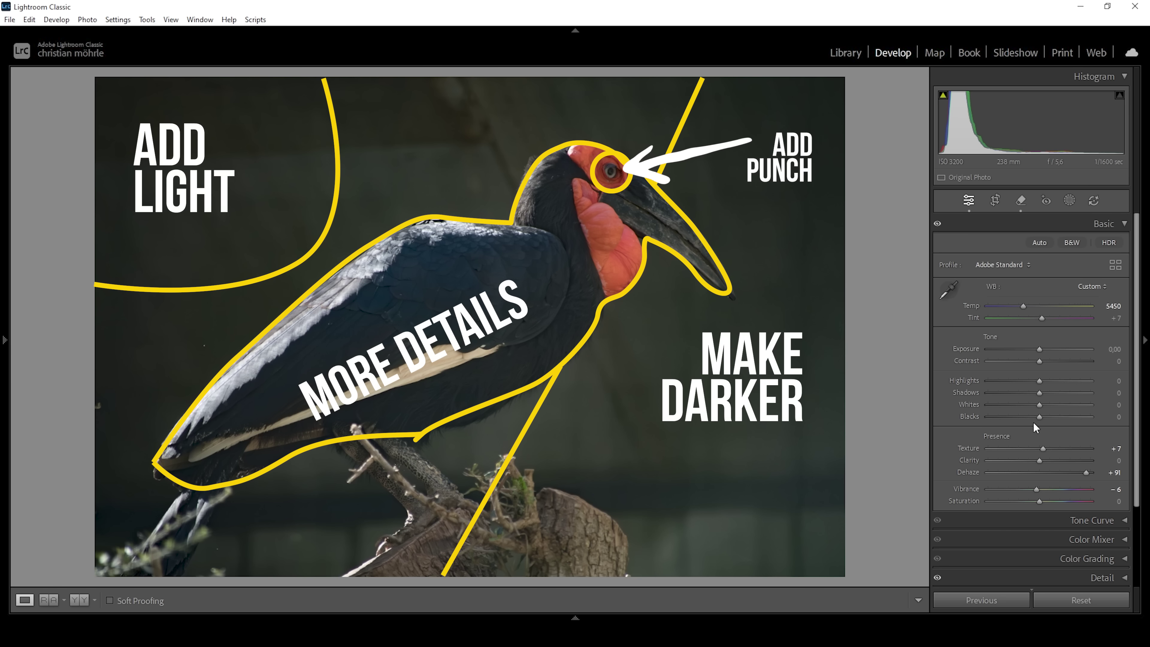
Create a Background mask and toggle its overlay to check the coverage
{"action": "left_click", "coordinate": [1071, 200]}
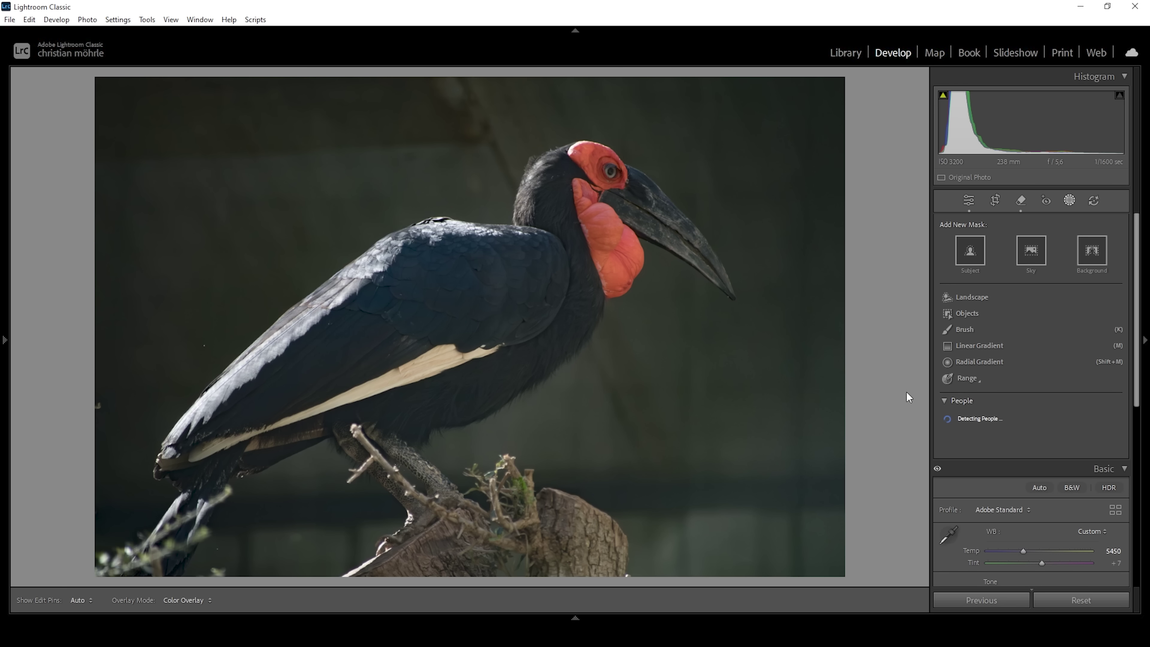
{"action": "left_click", "coordinate": [1096, 253]}
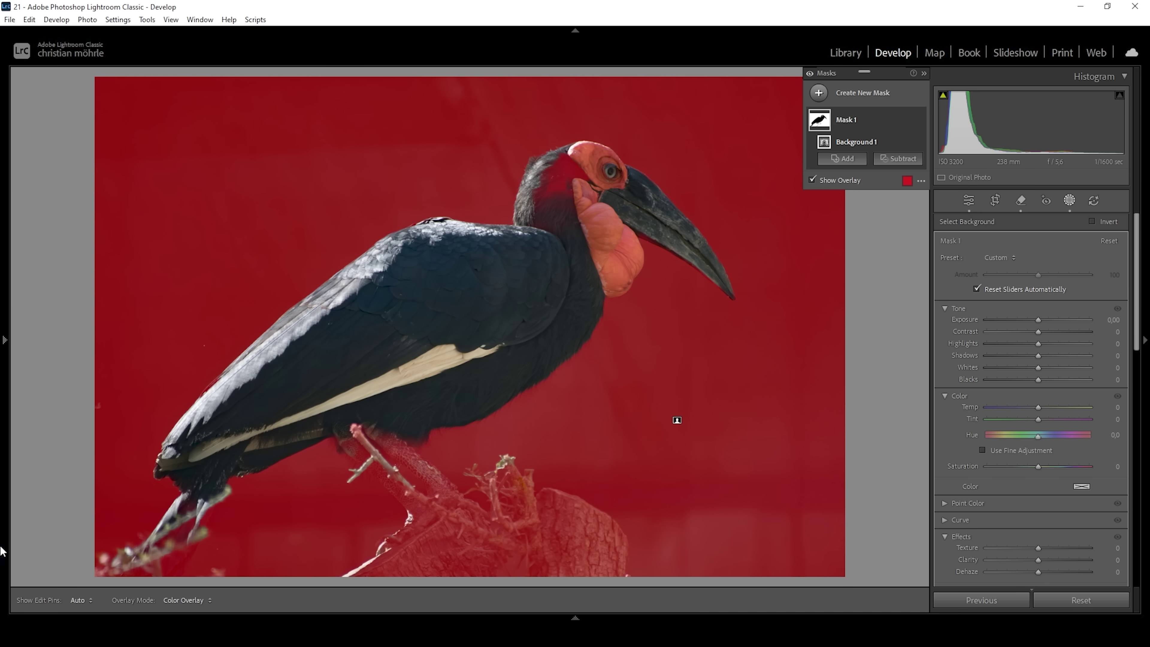
{"action": "left_click", "coordinate": [815, 179]}
{"action": "left_click", "coordinate": [813, 179]}
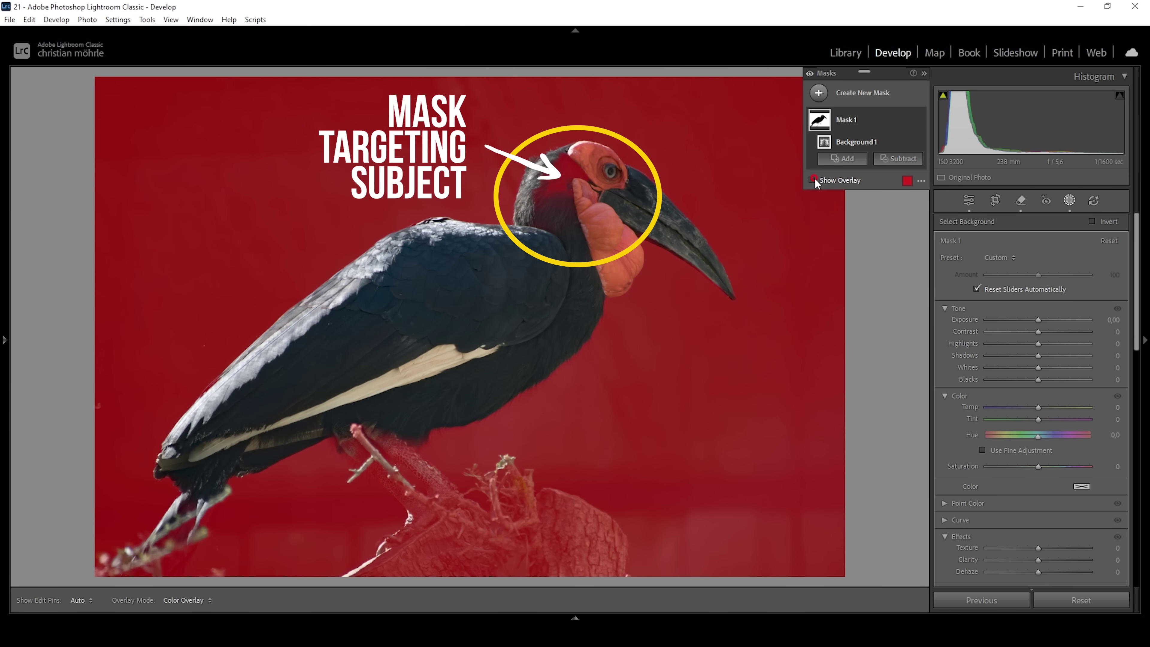
{"action": "left_click", "coordinate": [813, 179]}
{"action": "left_click", "coordinate": [813, 179]}
Subtract a brush from the mask around the bird's neck, then zoom to 1:1 on its leg
{"action": "left_click", "coordinate": [888, 159]}
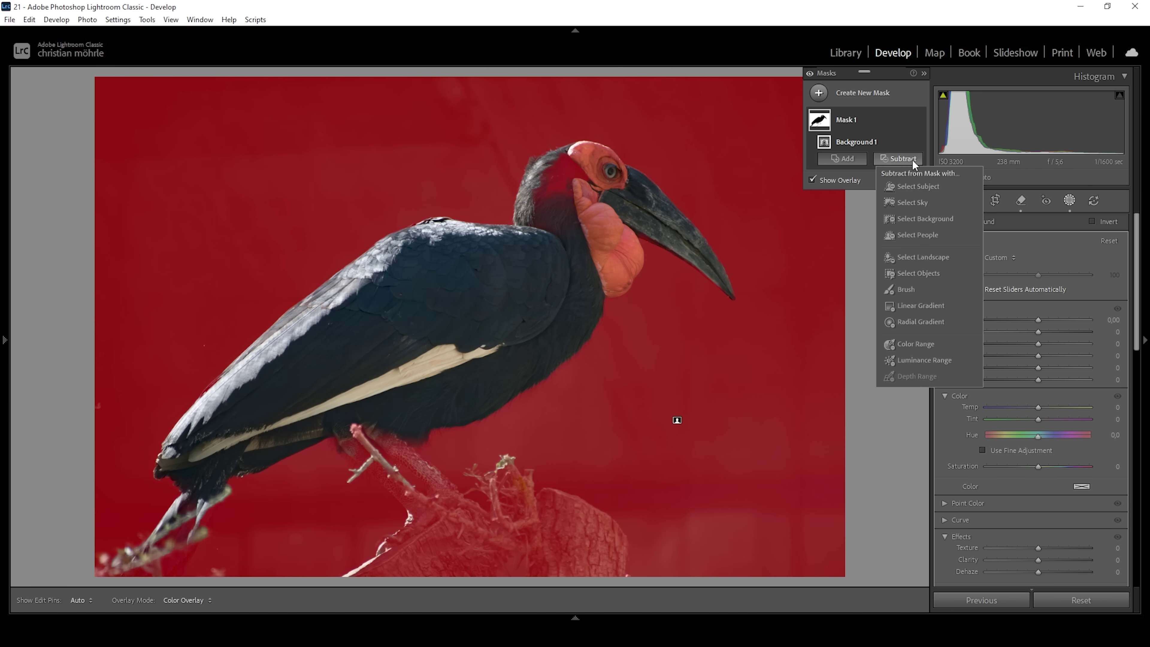
{"action": "left_click", "coordinate": [904, 292]}
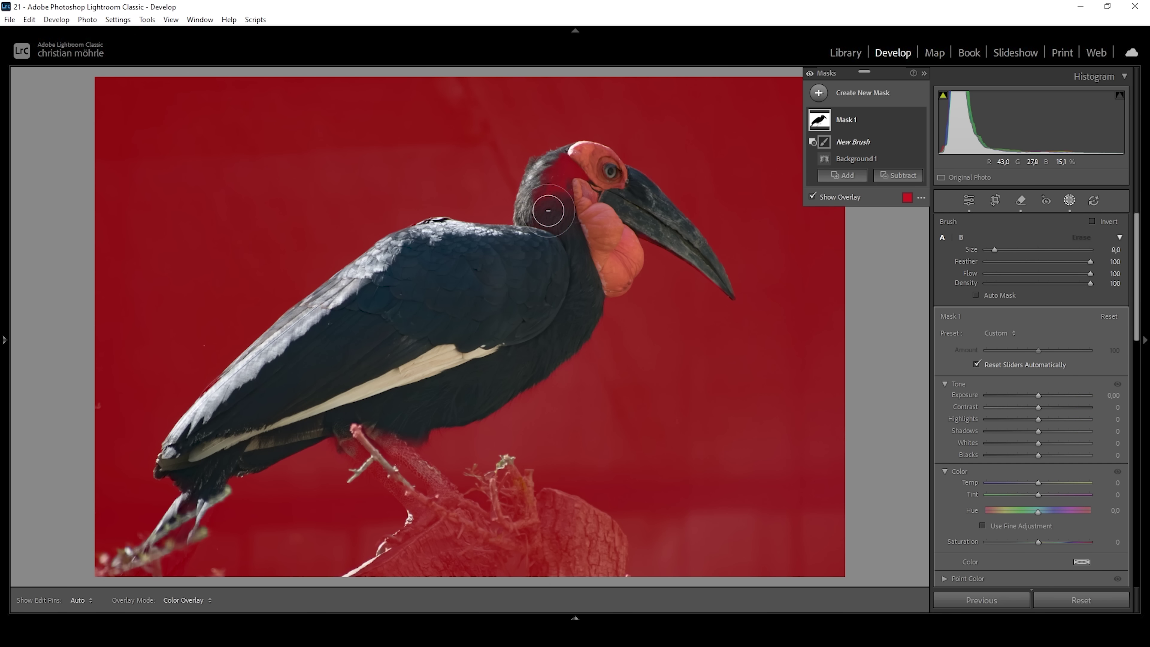
{"action": "scroll", "coordinate": [555, 214], "scroll_direction": "down", "scroll_amount": 4}
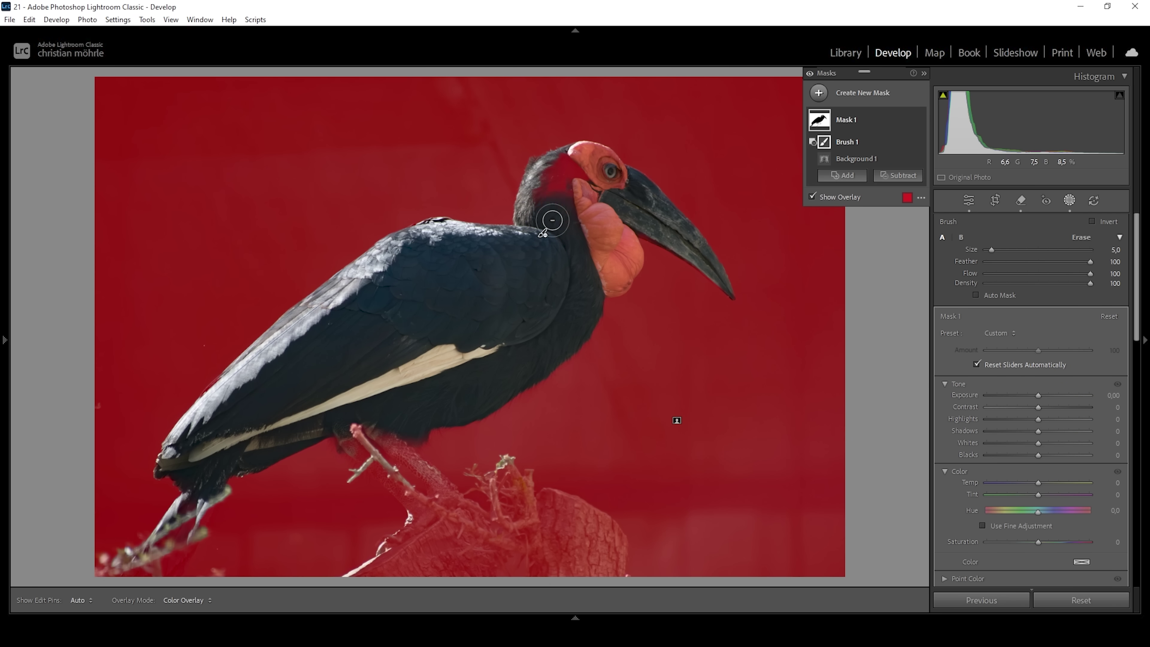
{"action": "mouse_move", "coordinate": [547, 187]}
{"action": "left_mouse_down"}
{"action": "mouse_move", "coordinate": [567, 161]}
{"action": "mouse_move", "coordinate": [558, 171]}
{"action": "mouse_move", "coordinate": [573, 204]}
{"action": "mouse_move", "coordinate": [566, 168]}
{"action": "left_mouse_up"}
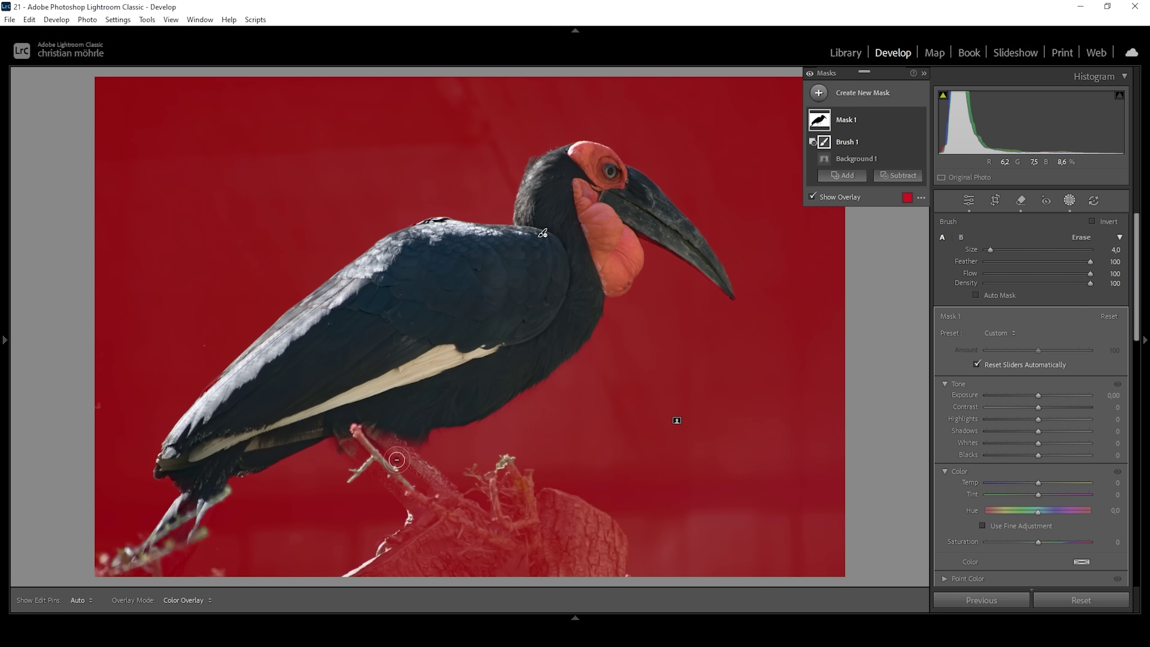
{"action": "left_click", "coordinate": [969, 201]}
{"action": "left_click", "coordinate": [414, 461]}
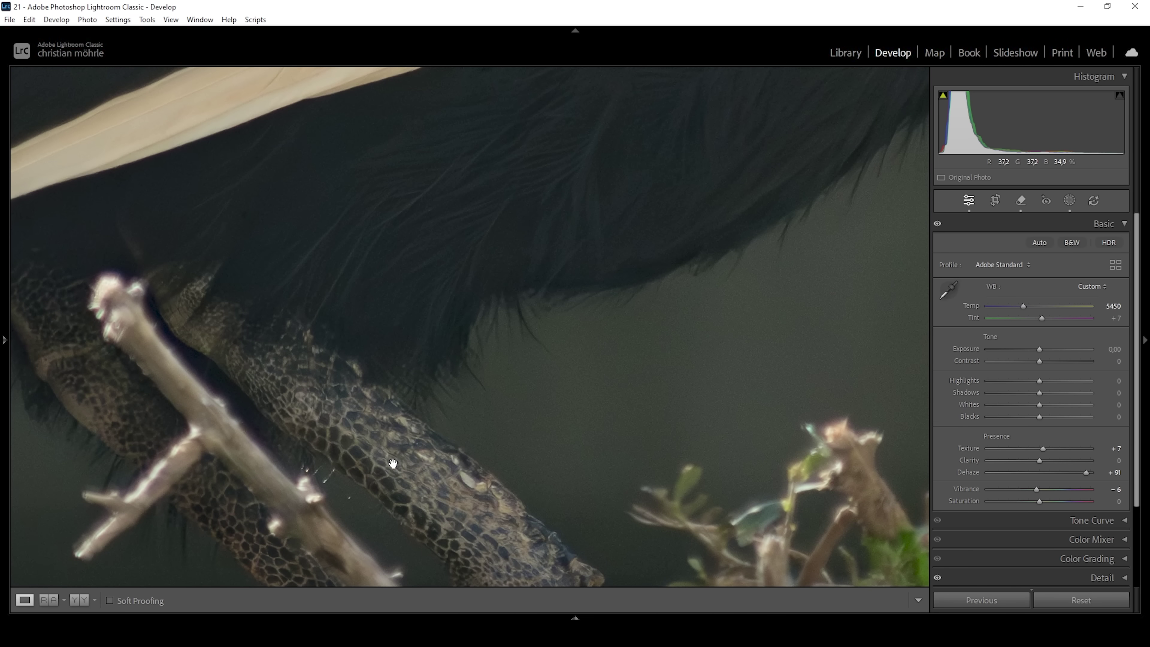
Erase Mask 1 from the bird's leg and toes with Brush 1, then zoom back out
{"action": "left_click", "coordinate": [1069, 201]}
{"action": "left_click", "coordinate": [850, 121]}
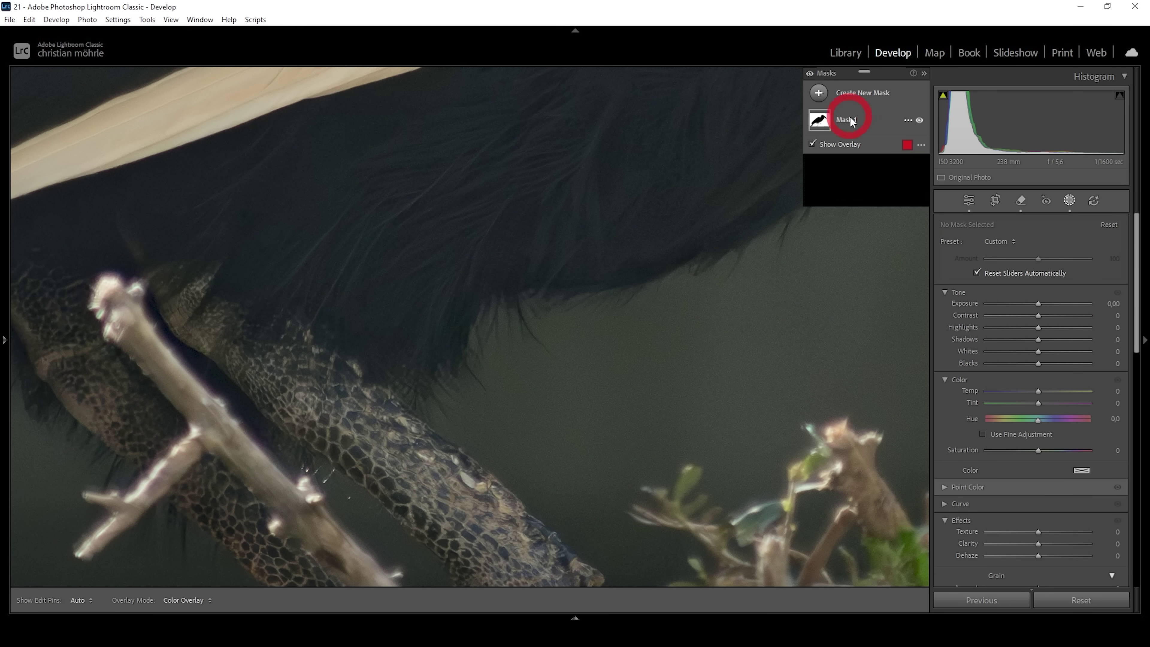
{"action": "left_click", "coordinate": [854, 142]}
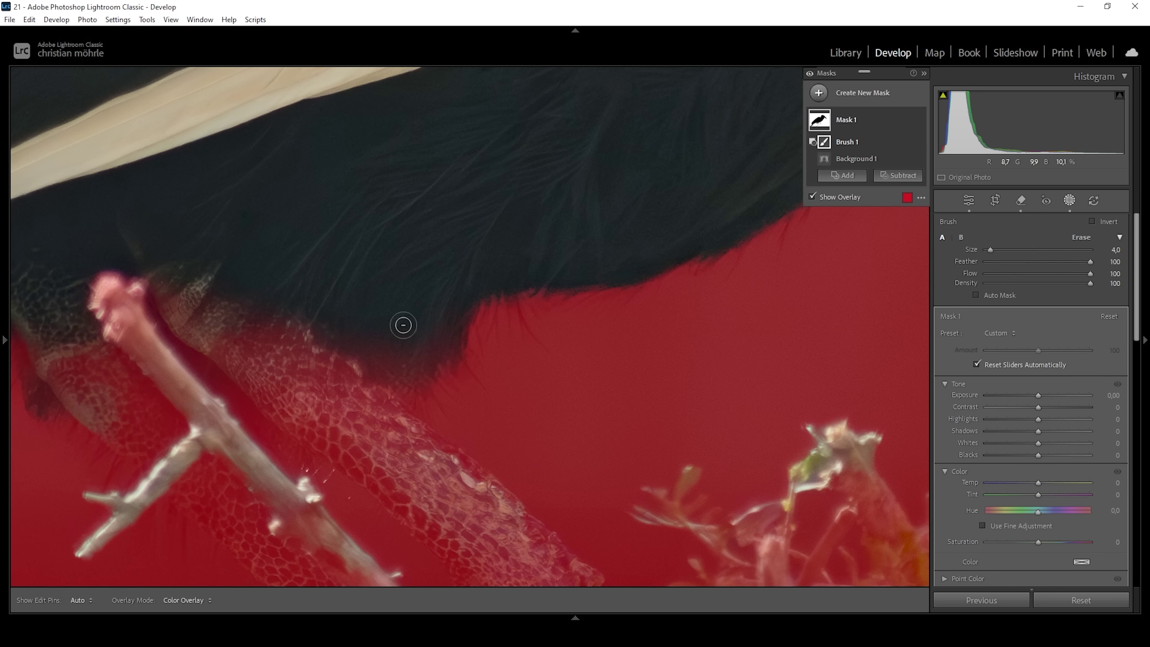
{"action": "left_click_drag", "start_coordinate": [225, 314], "coordinate": [313, 376]}
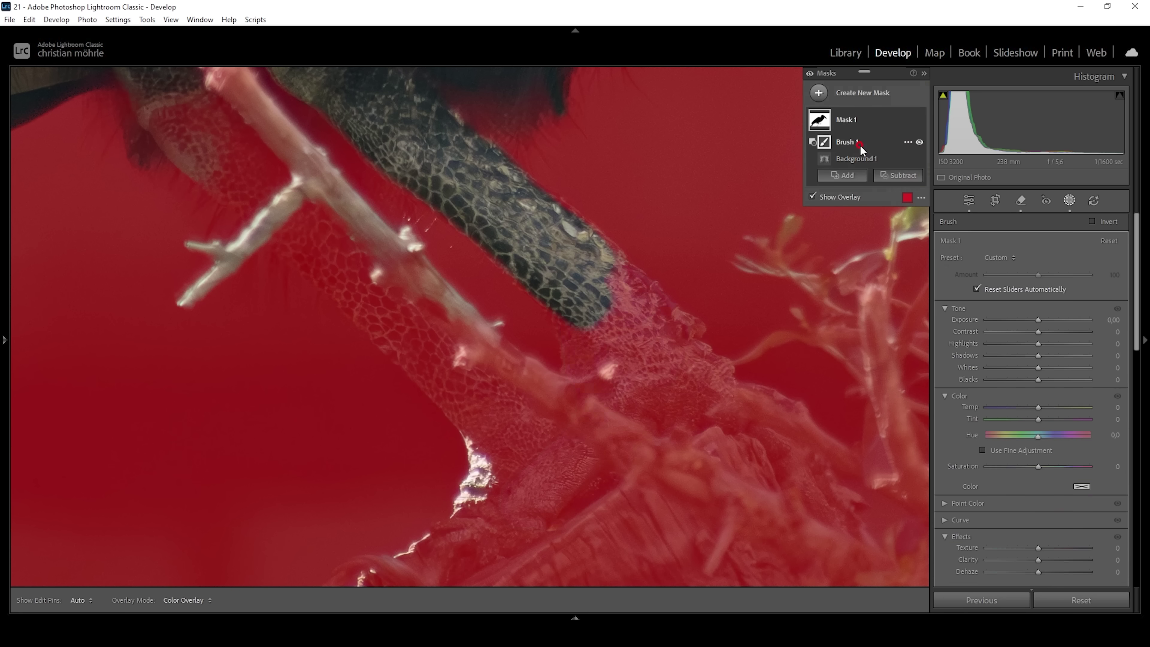
{"action": "left_click", "coordinate": [781, 415]}
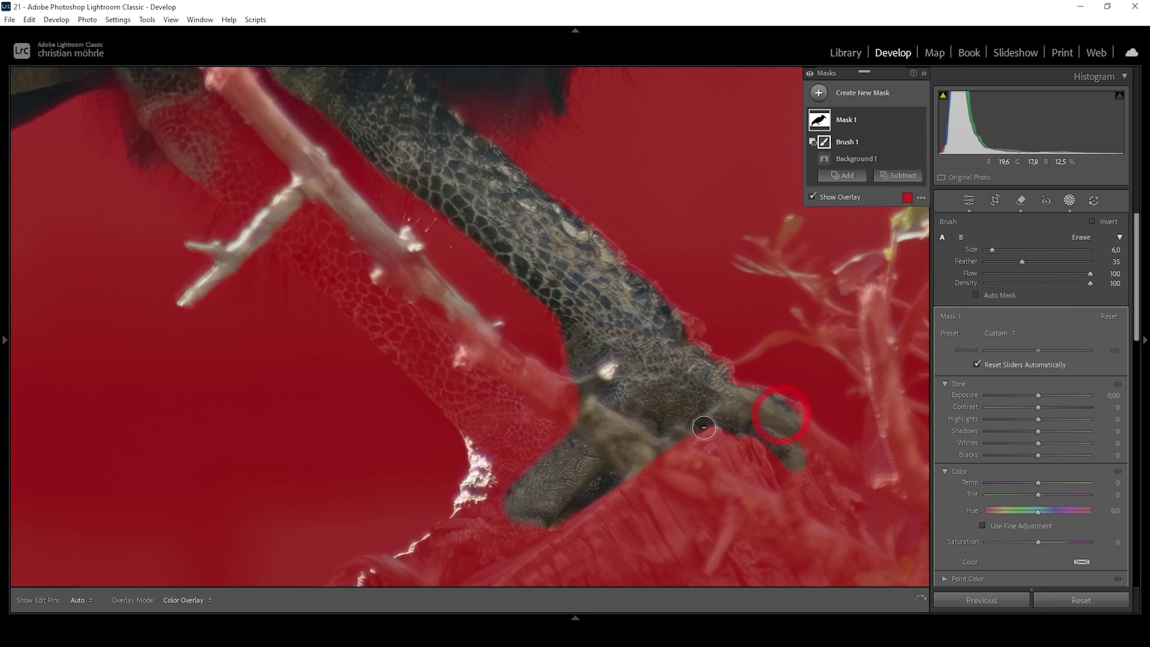
{"action": "key", "text": "z"}
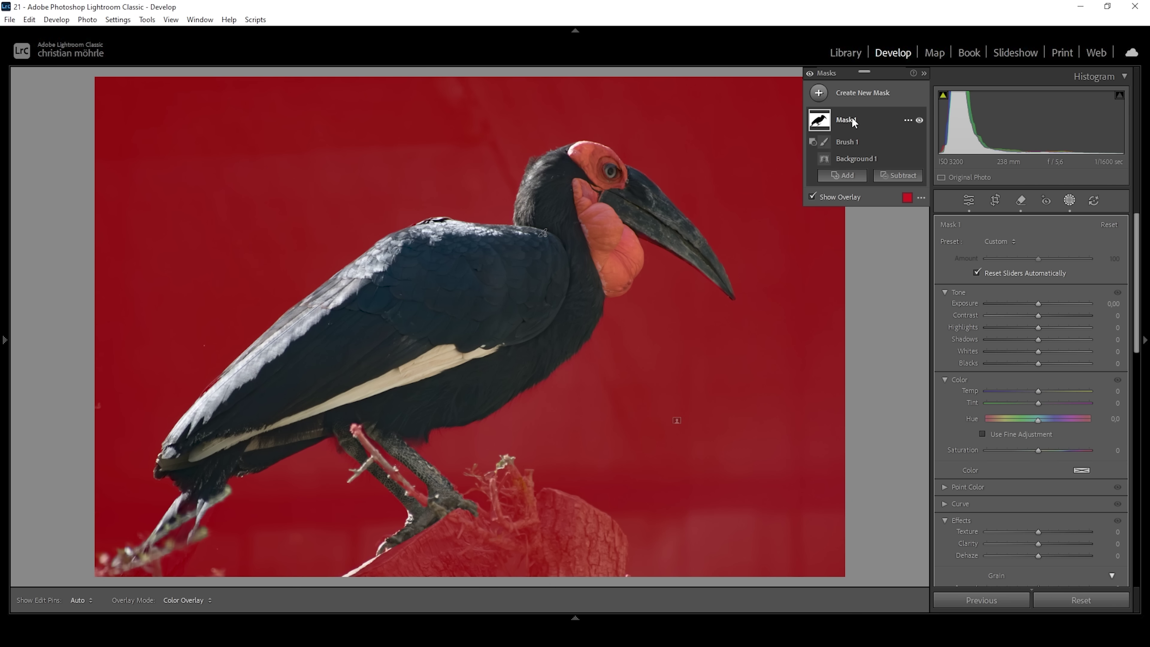
{"action": "right_click", "coordinate": [852, 117]}
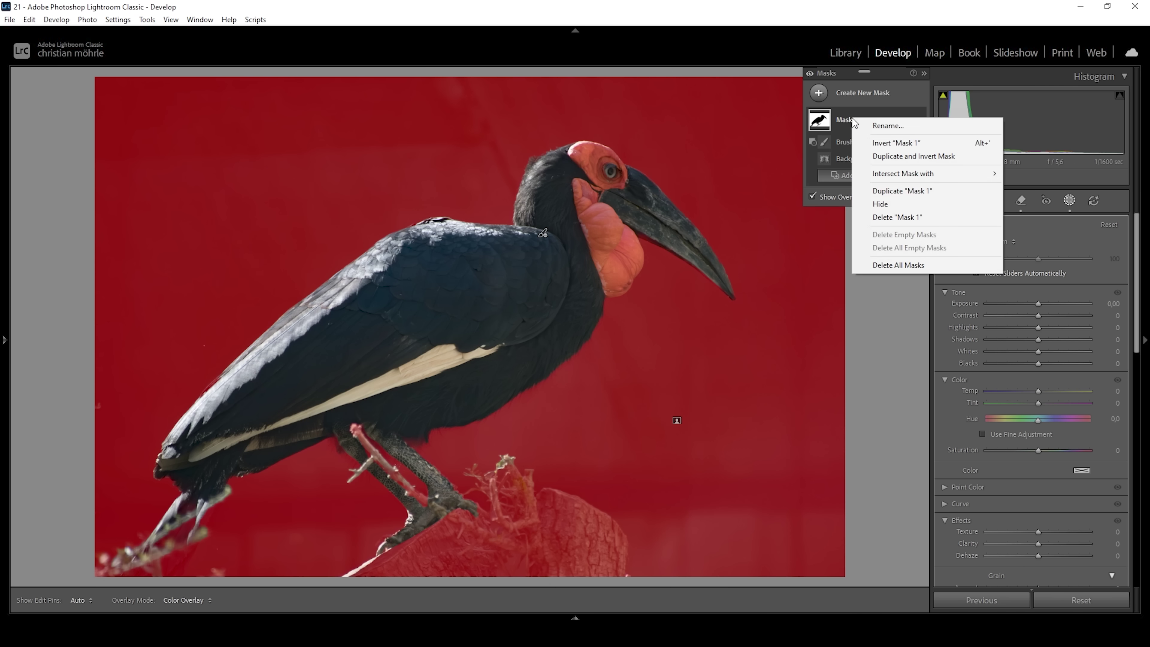
Duplicate Mask 1, then give the original Exposure −0.74, Contrast 26 and Temp −13
{"action": "left_click", "coordinate": [883, 192]}
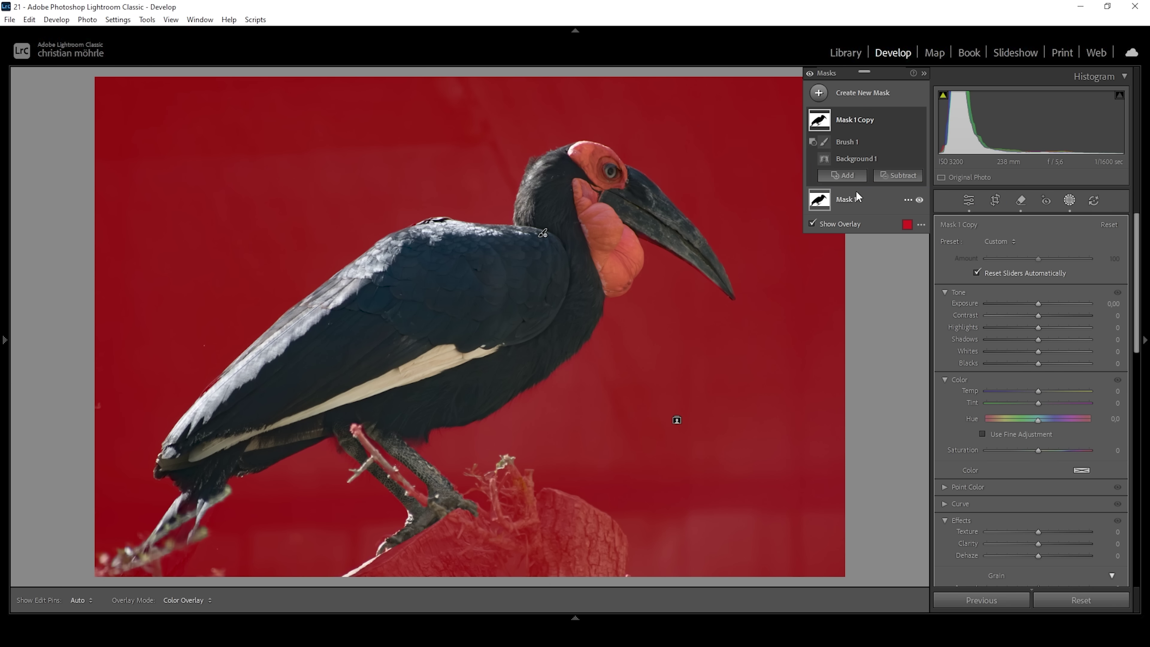
{"action": "left_click", "coordinate": [846, 199]}
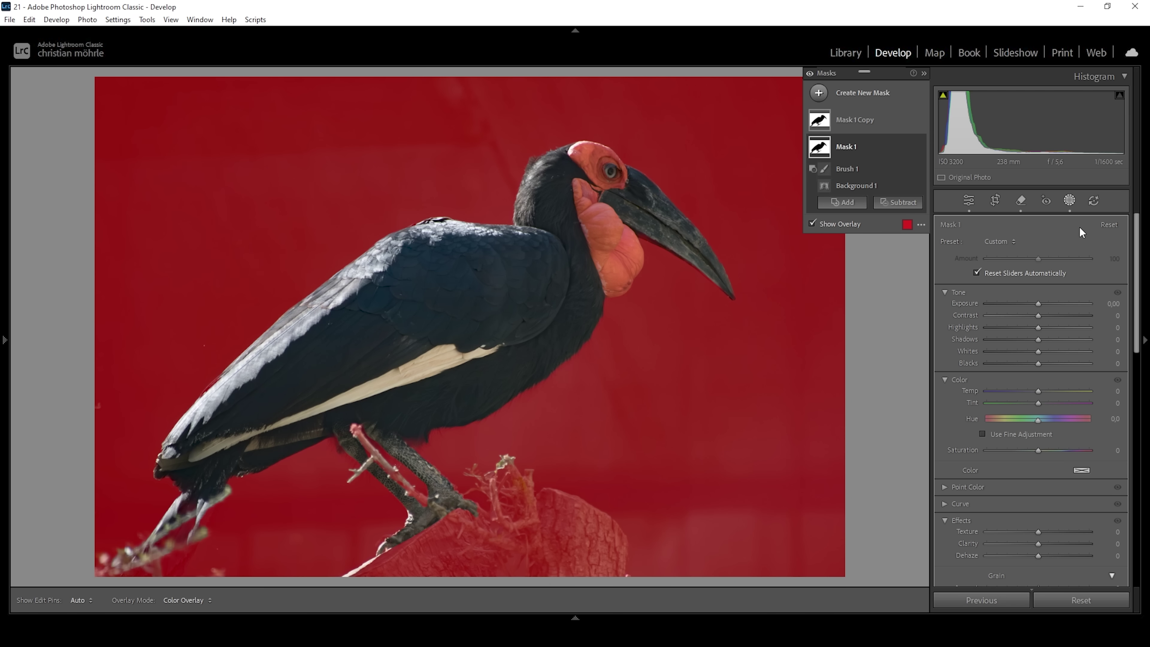
{"action": "left_click_drag", "start_coordinate": [1040, 303], "coordinate": [1048, 316]}
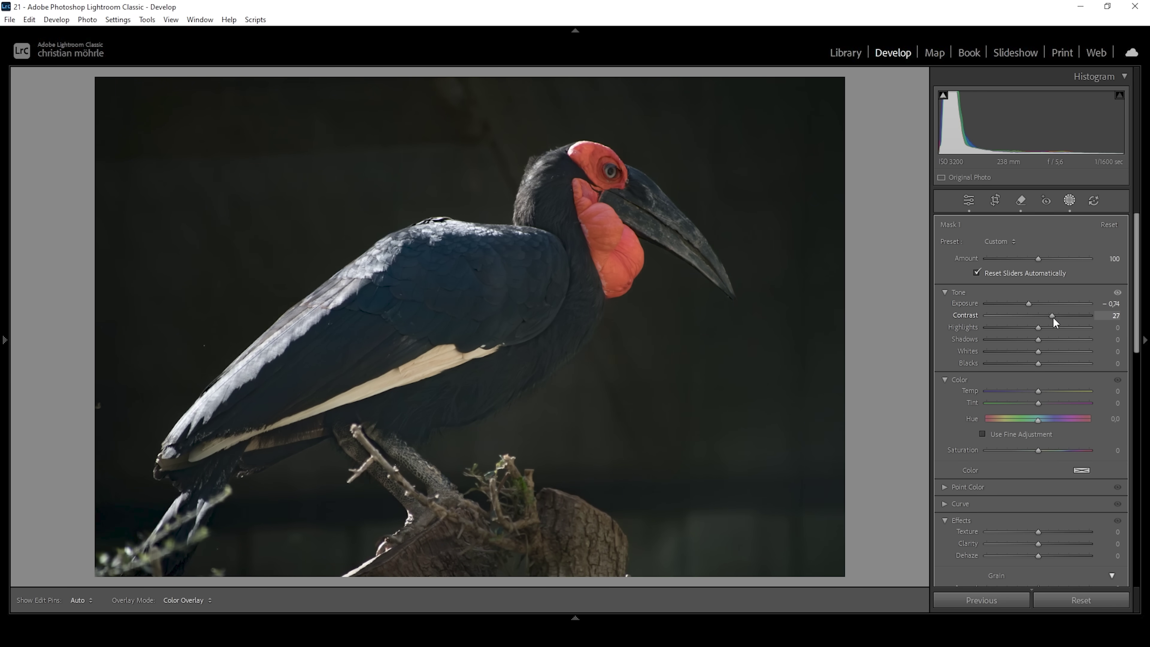
{"action": "left_click_drag", "start_coordinate": [1052, 317], "coordinate": [1052, 316]}
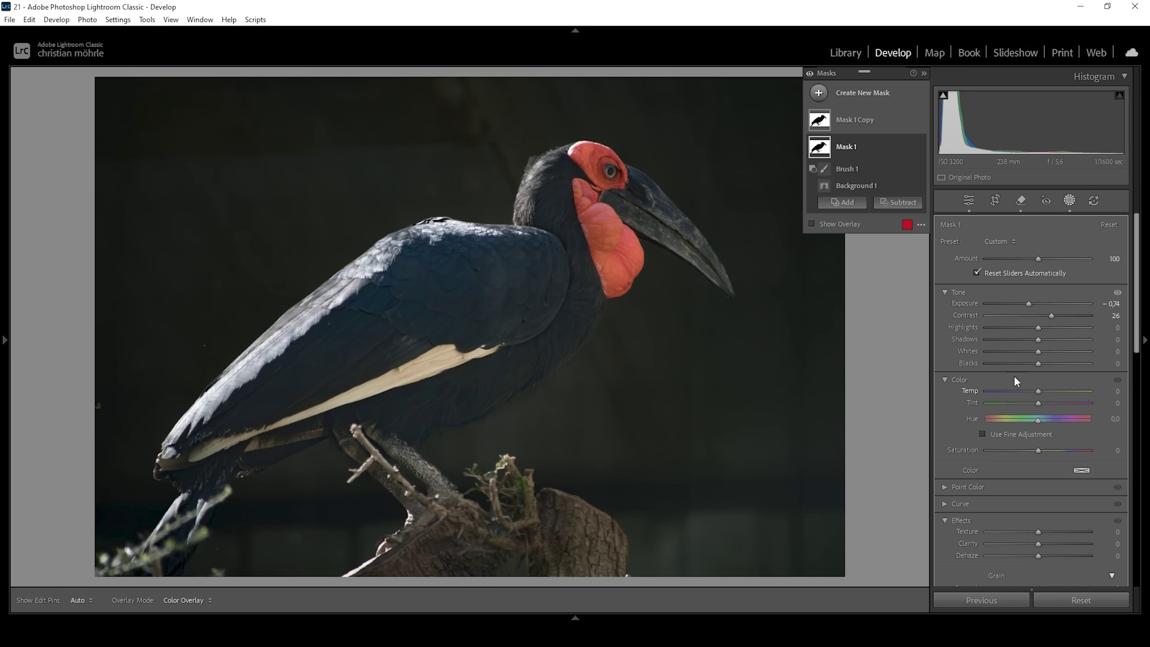
{"action": "left_click_drag", "start_coordinate": [1038, 389], "coordinate": [1036, 392]}
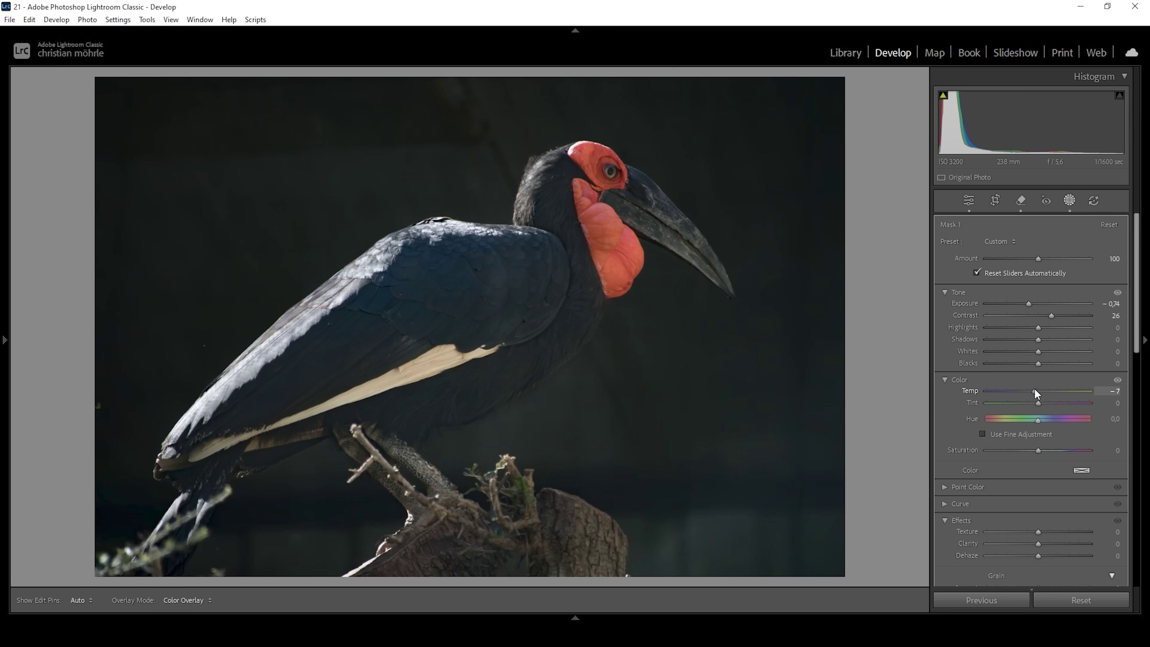
{"action": "left_click_drag", "start_coordinate": [1031, 389], "coordinate": [1032, 389]}
Drag Mask 1's Texture and Clarity both down to −100
{"action": "scroll", "coordinate": [1075, 462], "scroll_direction": "down", "scroll_amount": 3}
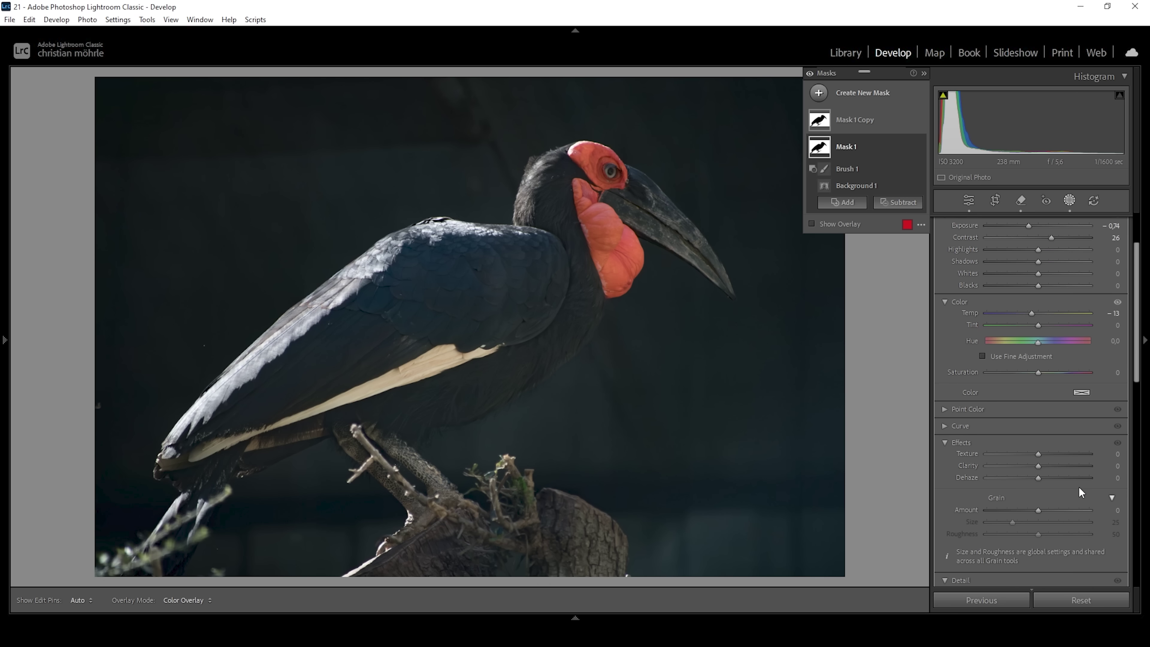
{"action": "left_click_drag", "start_coordinate": [1035, 453], "coordinate": [750, 452]}
{"action": "left_click_drag", "start_coordinate": [1037, 471], "coordinate": [798, 474]}
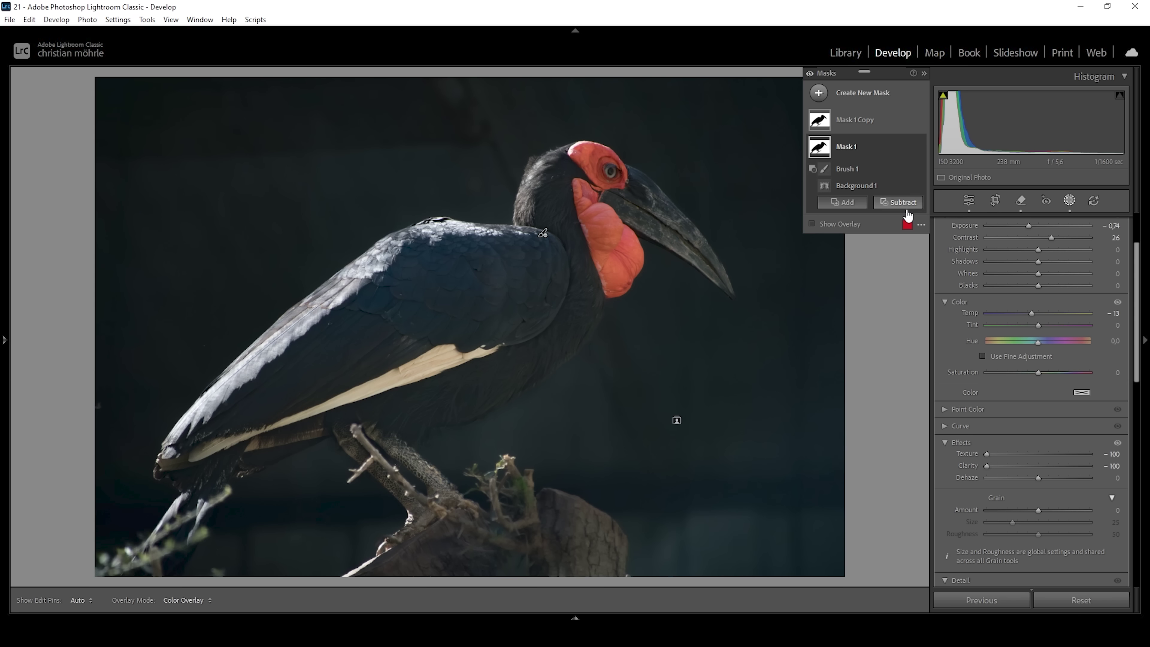
Duplicate Mask 1 Copy to create Mask 1 Copy 2, then reselect Mask 1 Copy
{"action": "left_click", "coordinate": [851, 120]}
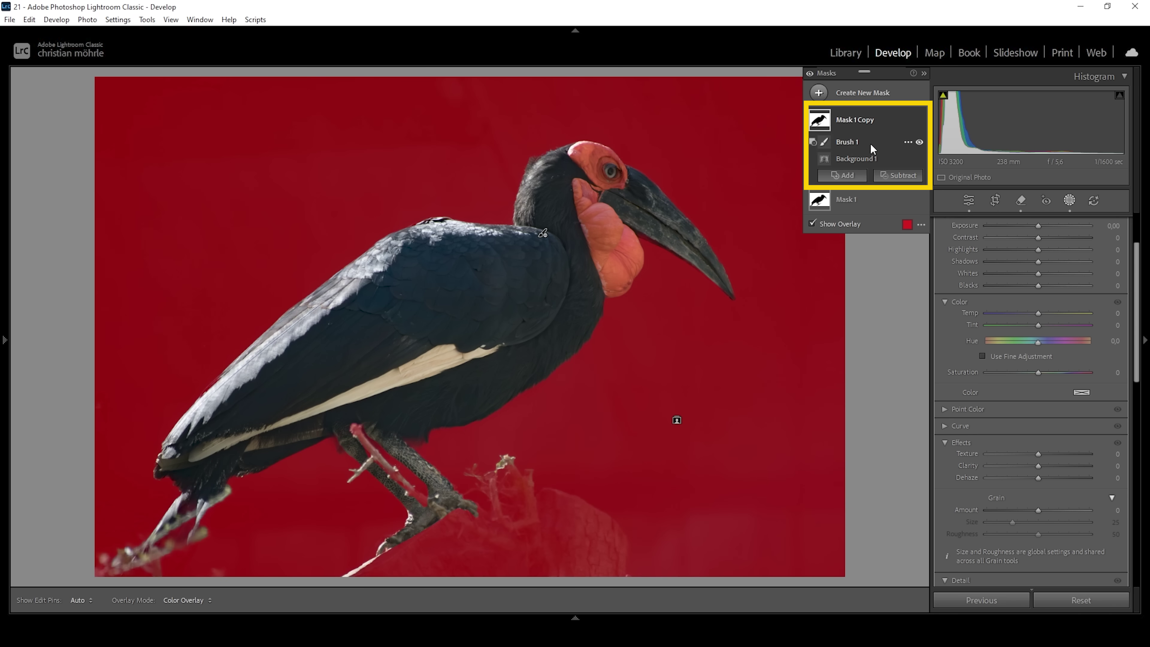
{"action": "right_click", "coordinate": [848, 121]}
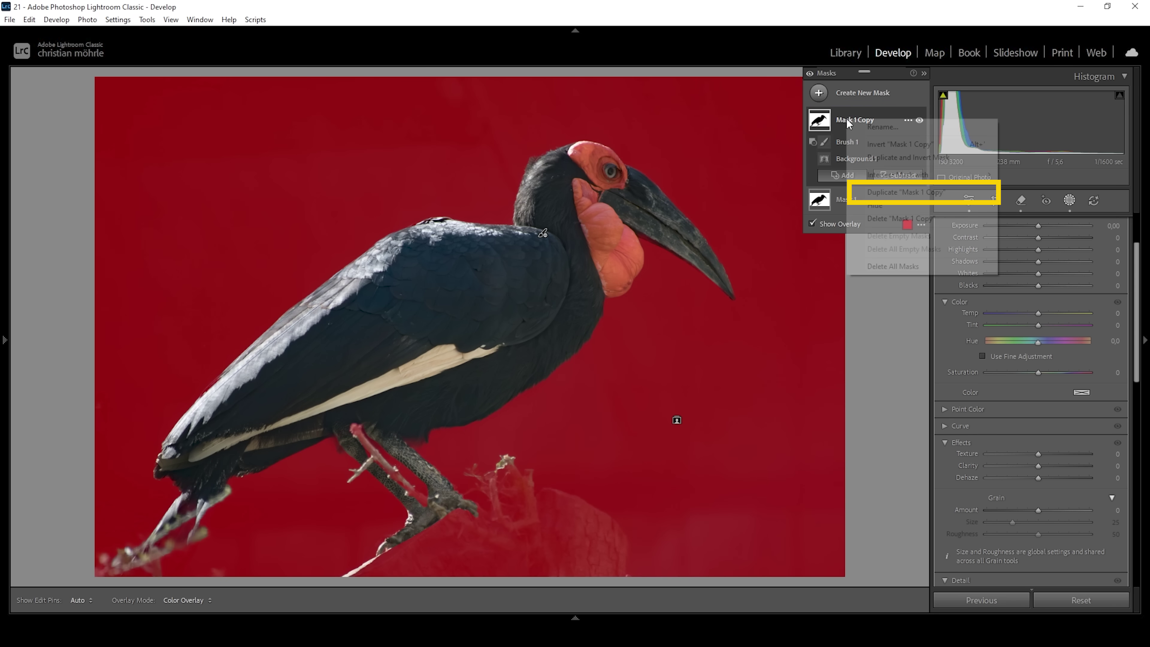
{"action": "left_click", "coordinate": [895, 193]}
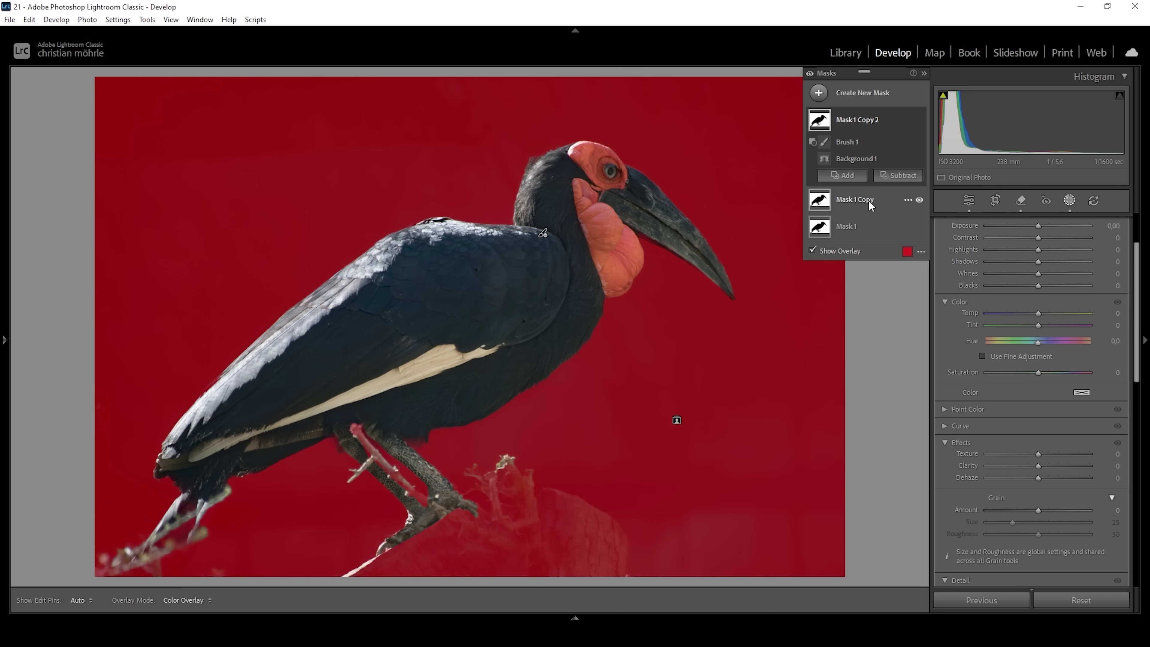
{"action": "left_click", "coordinate": [868, 200]}
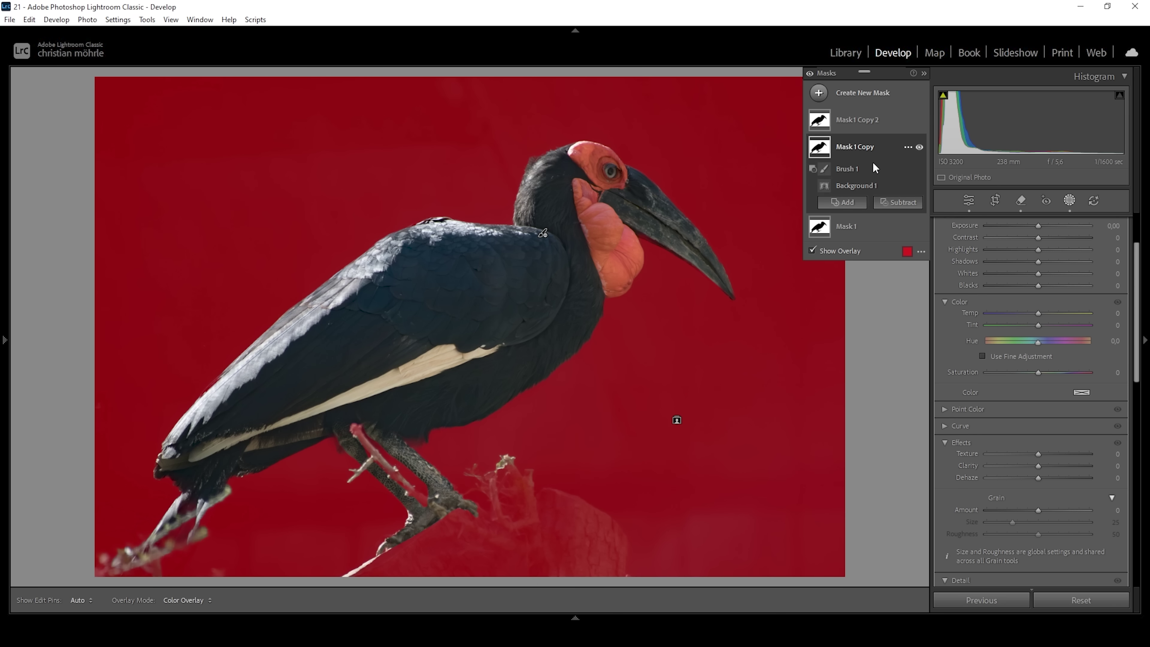
Subtract a linear gradient across the photo from Mask 1 Copy and set its Exposure to −0.93
{"action": "left_click", "coordinate": [897, 201]}
{"action": "left_click", "coordinate": [920, 346]}
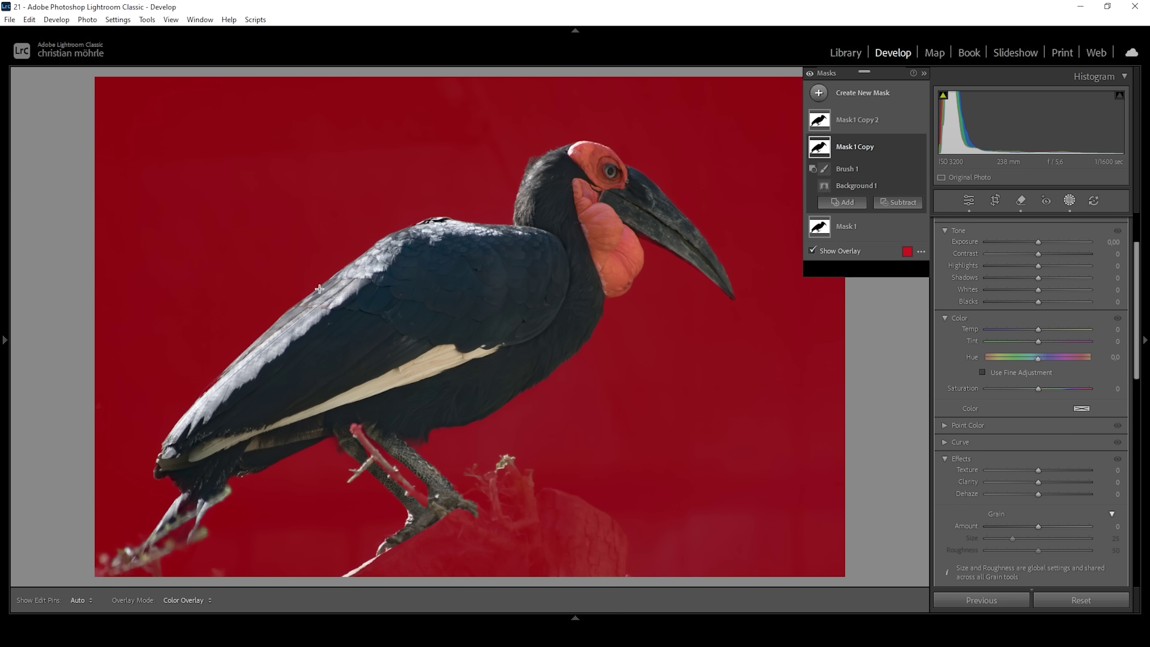
{"action": "mouse_move", "coordinate": [134, 198]}
{"action": "left_mouse_down"}
{"action": "mouse_move", "coordinate": [269, 265]}
{"action": "mouse_move", "coordinate": [618, 392]}
{"action": "mouse_move", "coordinate": [746, 479]}
{"action": "mouse_move", "coordinate": [718, 477]}
{"action": "left_mouse_up"}
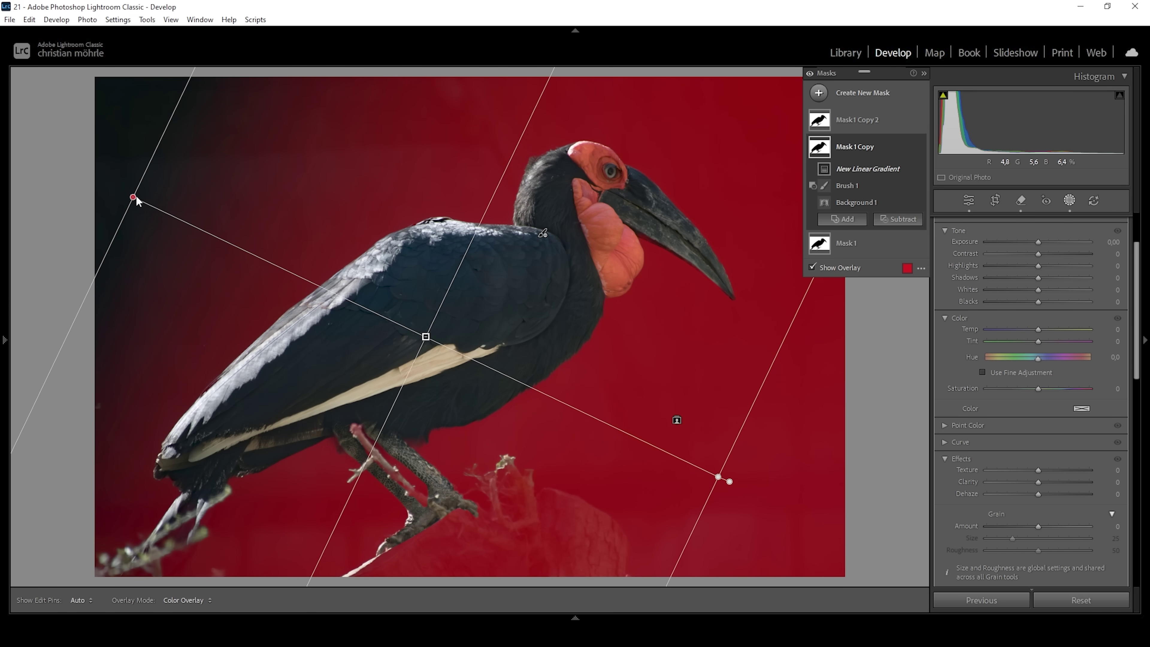
{"action": "left_click_drag", "start_coordinate": [200, 224], "coordinate": [489, 263]}
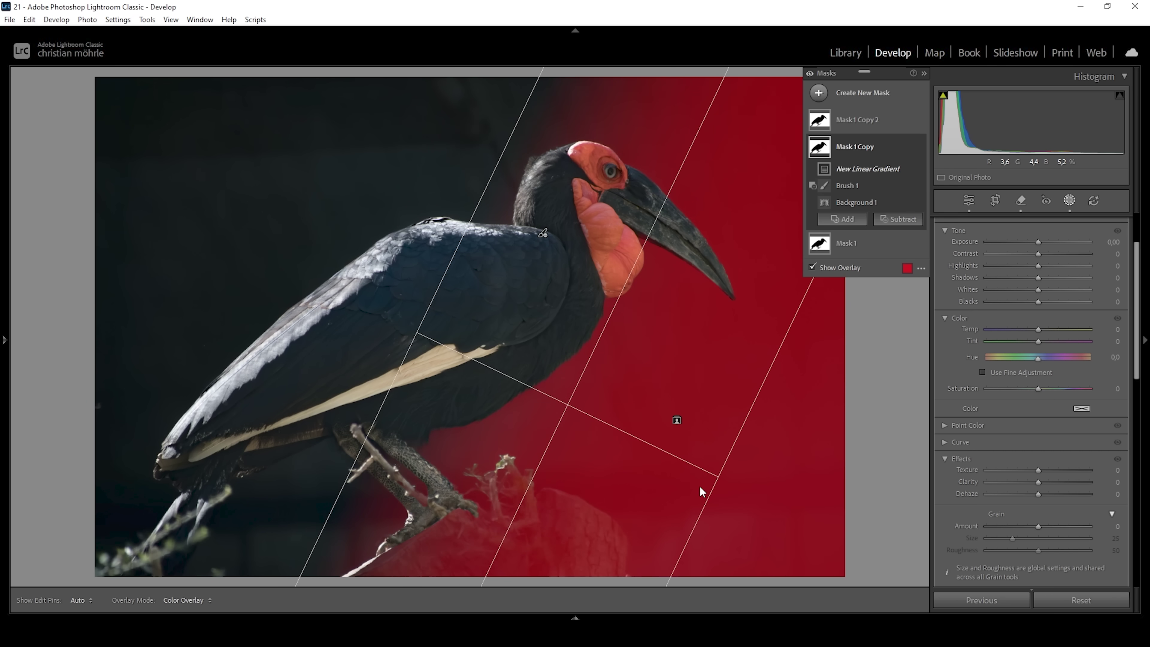
{"action": "left_click_drag", "start_coordinate": [701, 492], "coordinate": [801, 517]}
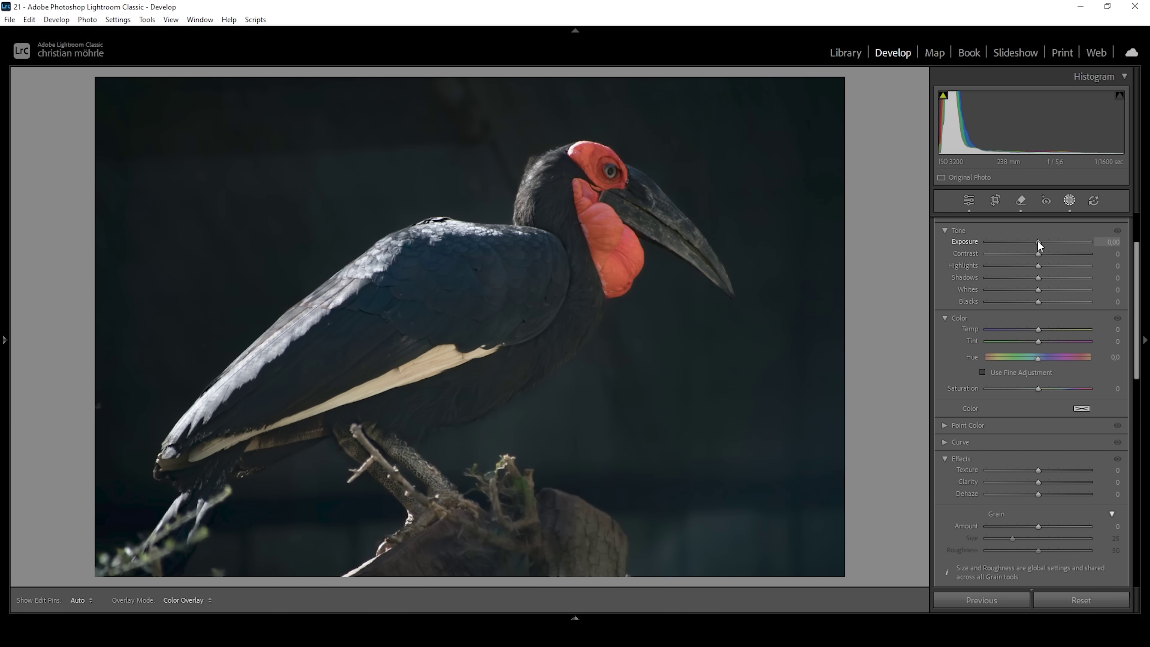
{"action": "left_click", "coordinate": [1038, 241]}
{"action": "left_click_drag", "start_coordinate": [1038, 241], "coordinate": [1026, 241]}
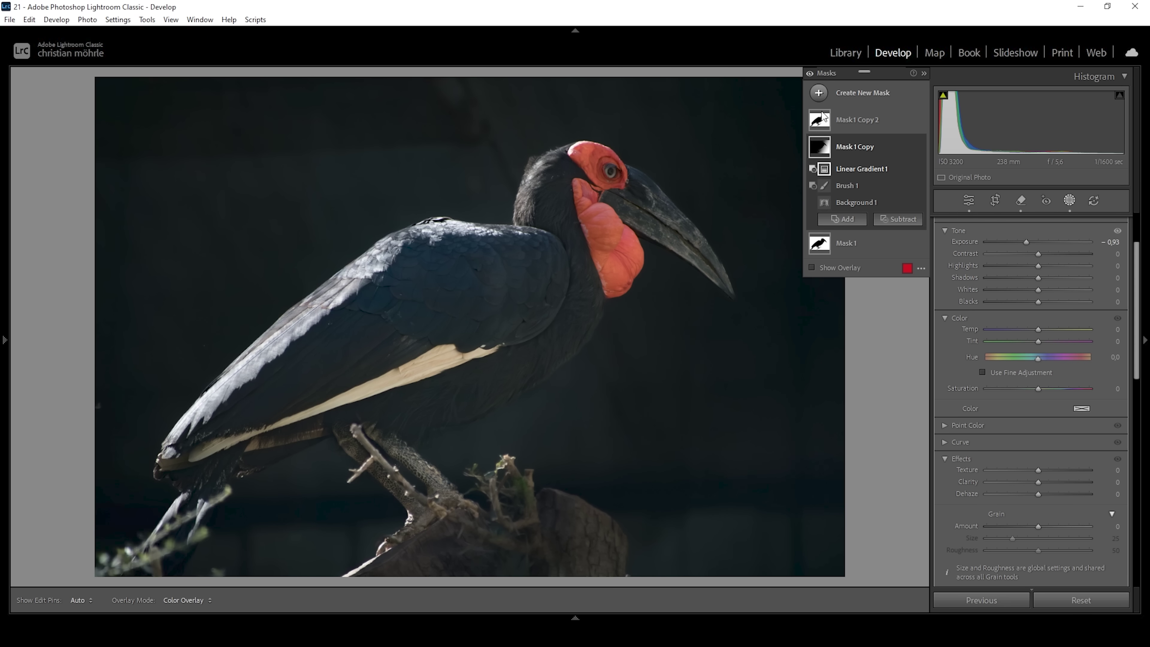
{"action": "left_click", "coordinate": [821, 93]}
Draw a radial gradient Mask 2 on the upper left, then resize, rotate and move it over the bird's back
{"action": "left_click", "coordinate": [886, 250]}
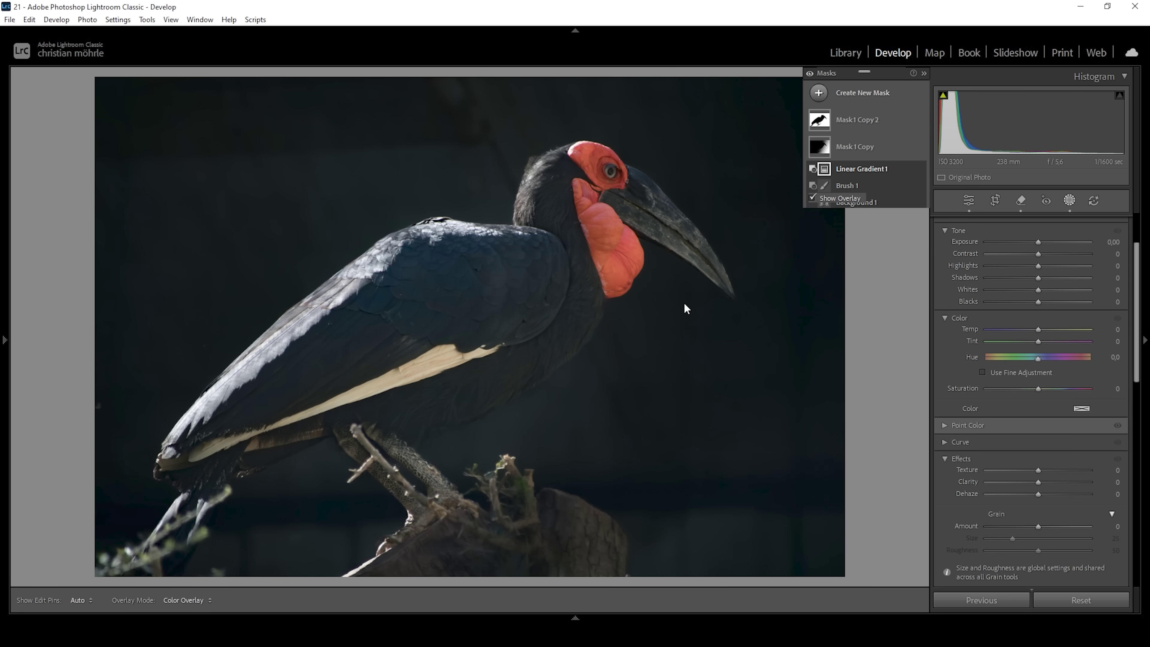
{"action": "left_click_drag", "start_coordinate": [285, 236], "coordinate": [439, 328]}
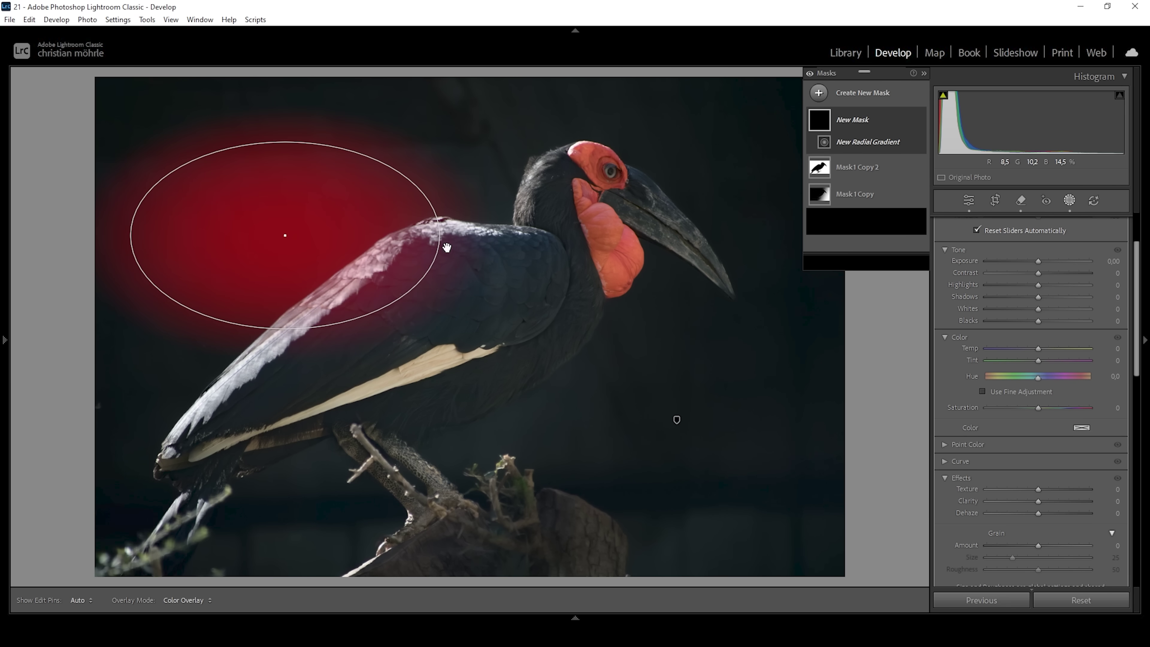
{"action": "left_click_drag", "start_coordinate": [444, 236], "coordinate": [558, 342]}
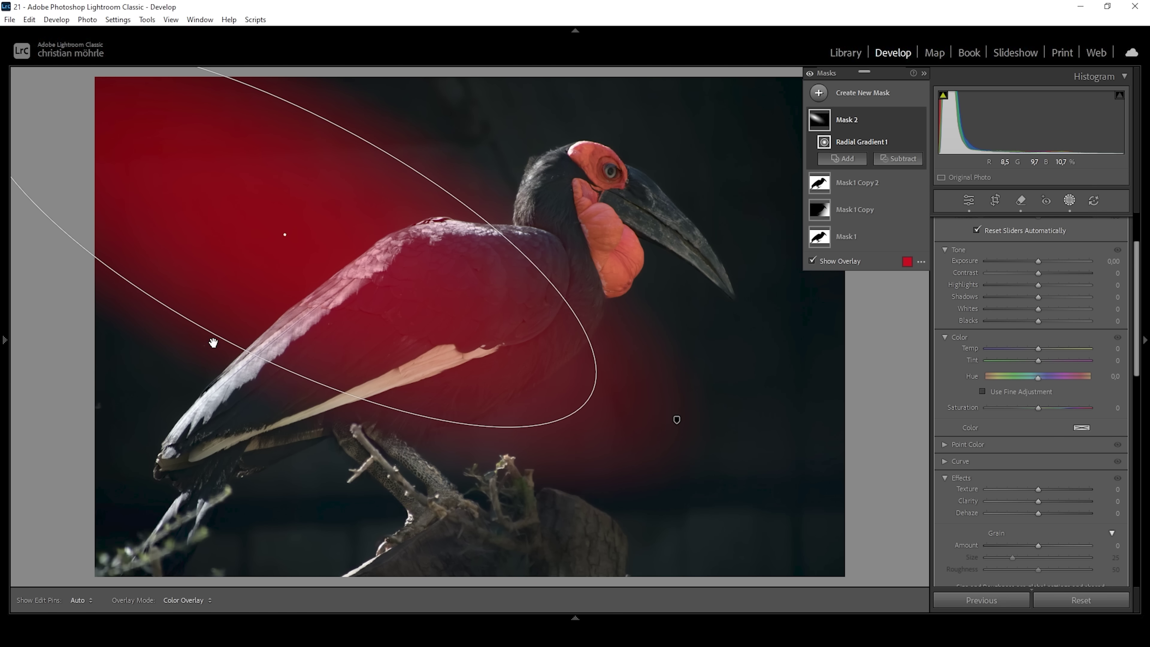
{"action": "left_click_drag", "start_coordinate": [228, 343], "coordinate": [206, 401]}
{"action": "left_click_drag", "start_coordinate": [596, 405], "coordinate": [639, 362]}
{"action": "left_click_drag", "start_coordinate": [282, 248], "coordinate": [200, 155]}
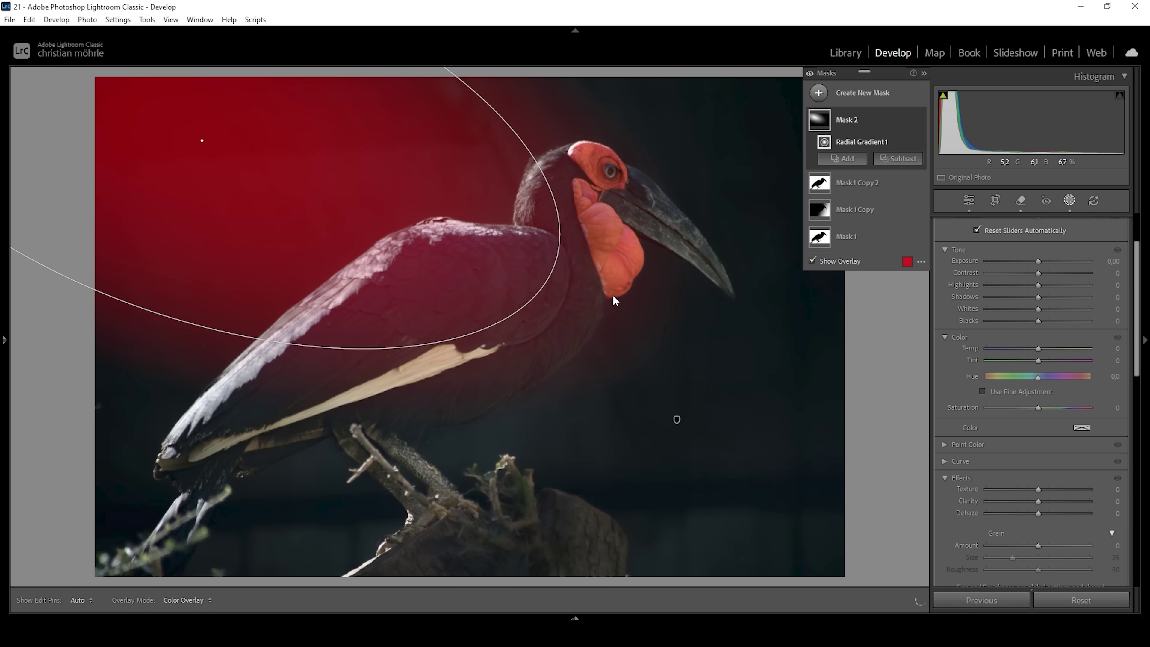
{"action": "left_click_drag", "start_coordinate": [550, 270], "coordinate": [650, 319]}
{"action": "left_click_drag", "start_coordinate": [461, 234], "coordinate": [444, 245]}
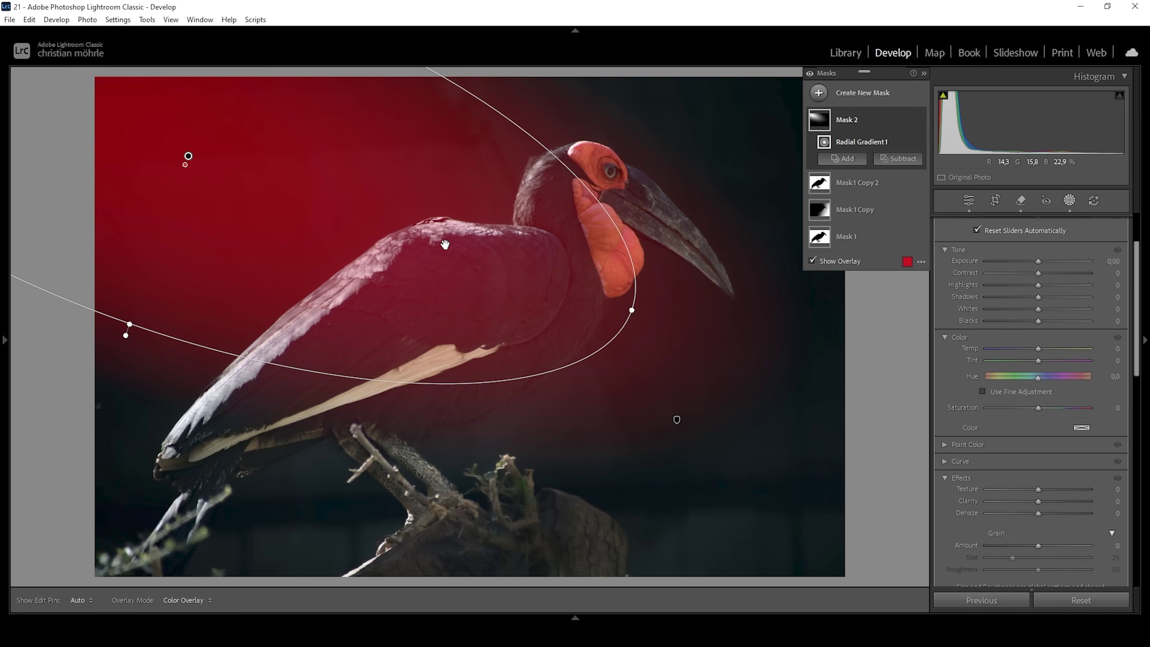
{"action": "left_click", "coordinate": [902, 158]}
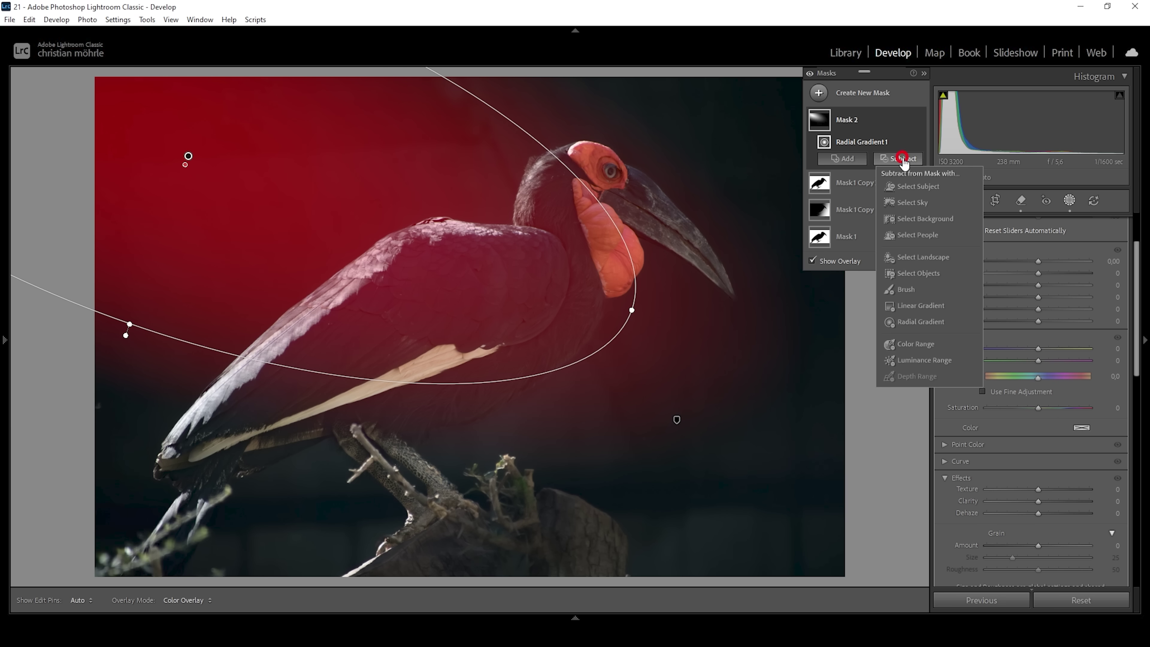
Subtract Select Subject from Mask 2, then brush the bird's throat out of it
{"action": "left_click", "coordinate": [917, 186]}
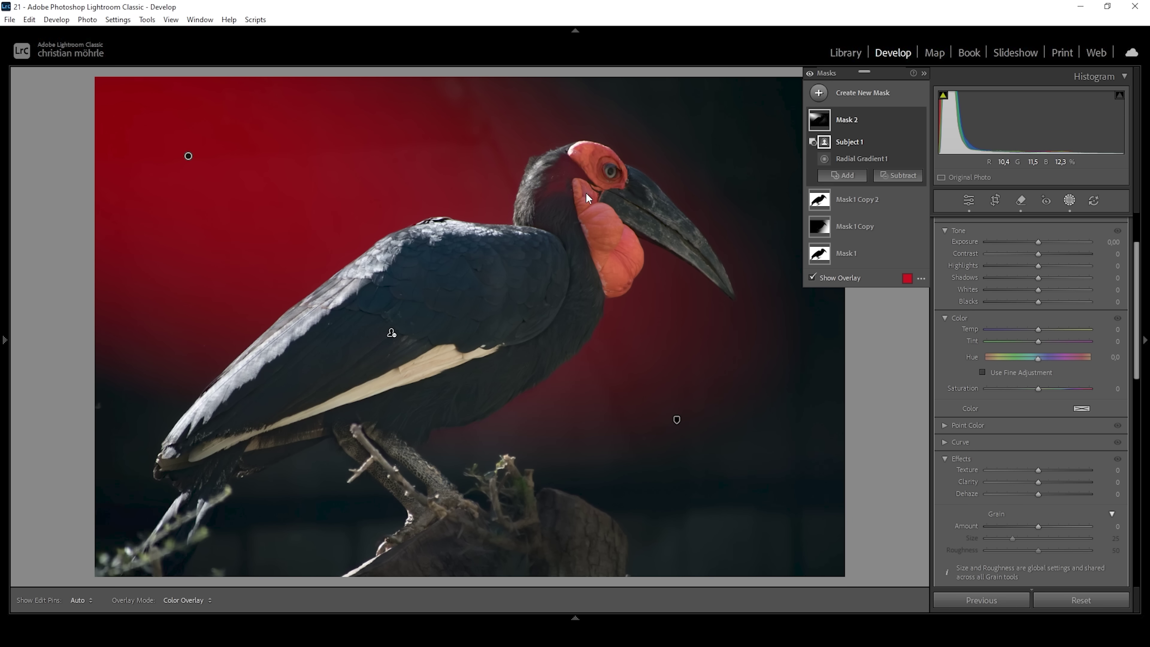
{"action": "left_click", "coordinate": [899, 176]}
{"action": "left_click", "coordinate": [591, 203]}
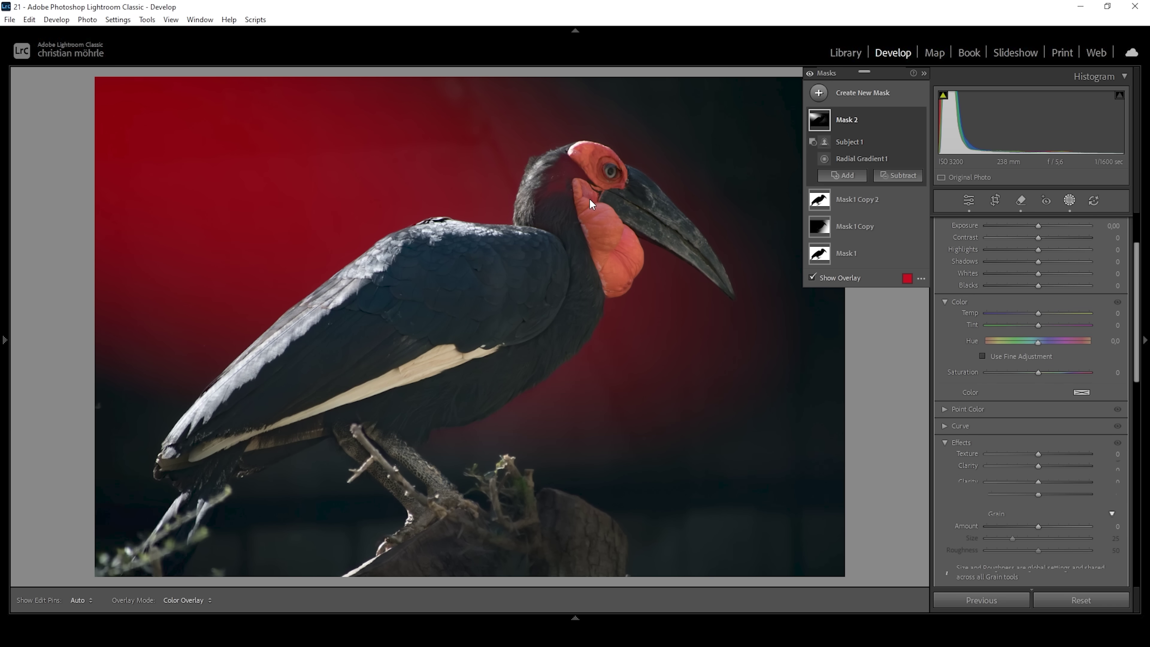
{"action": "key", "text": "h"}
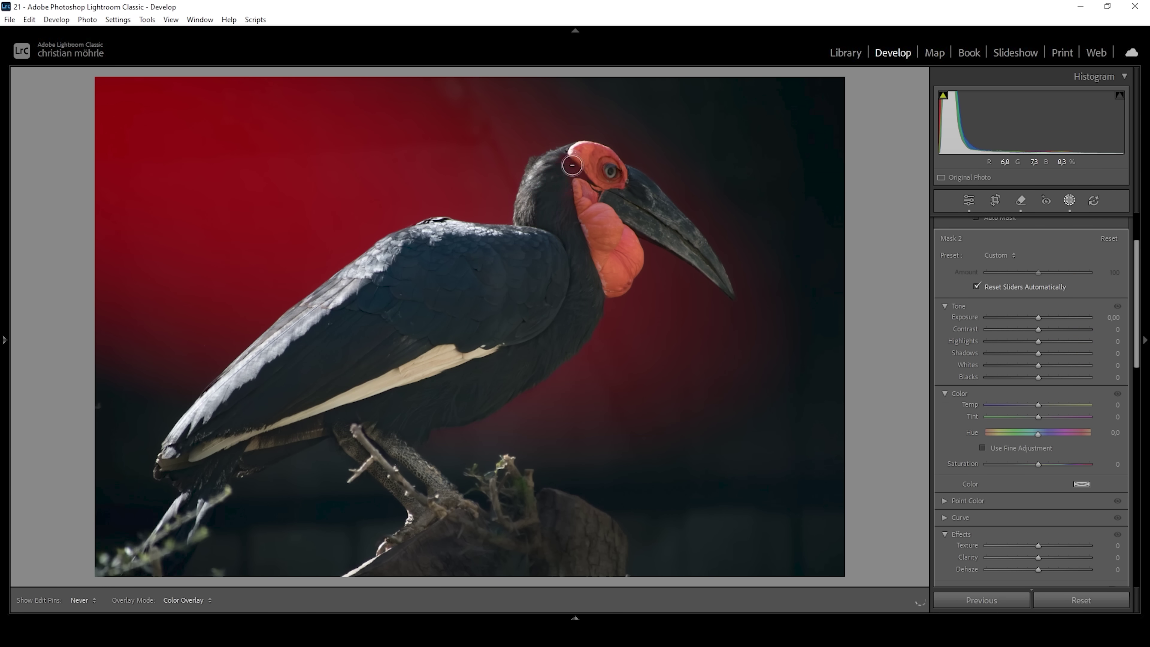
{"action": "key", "text": "h"}
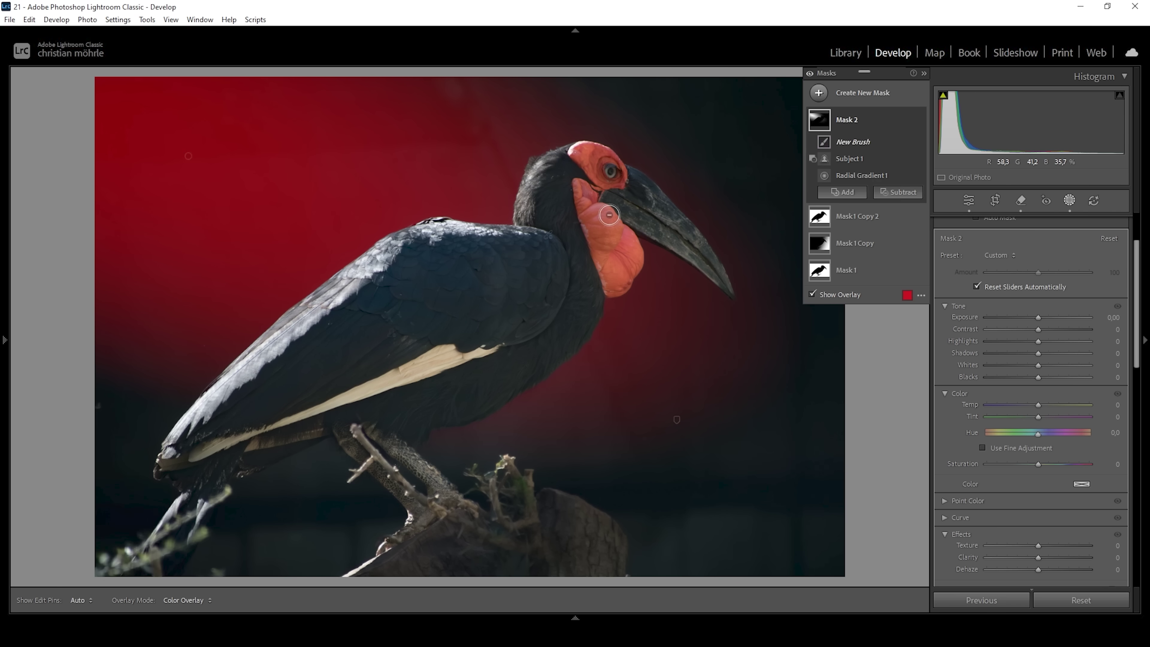
{"action": "left_click", "coordinate": [610, 215]}
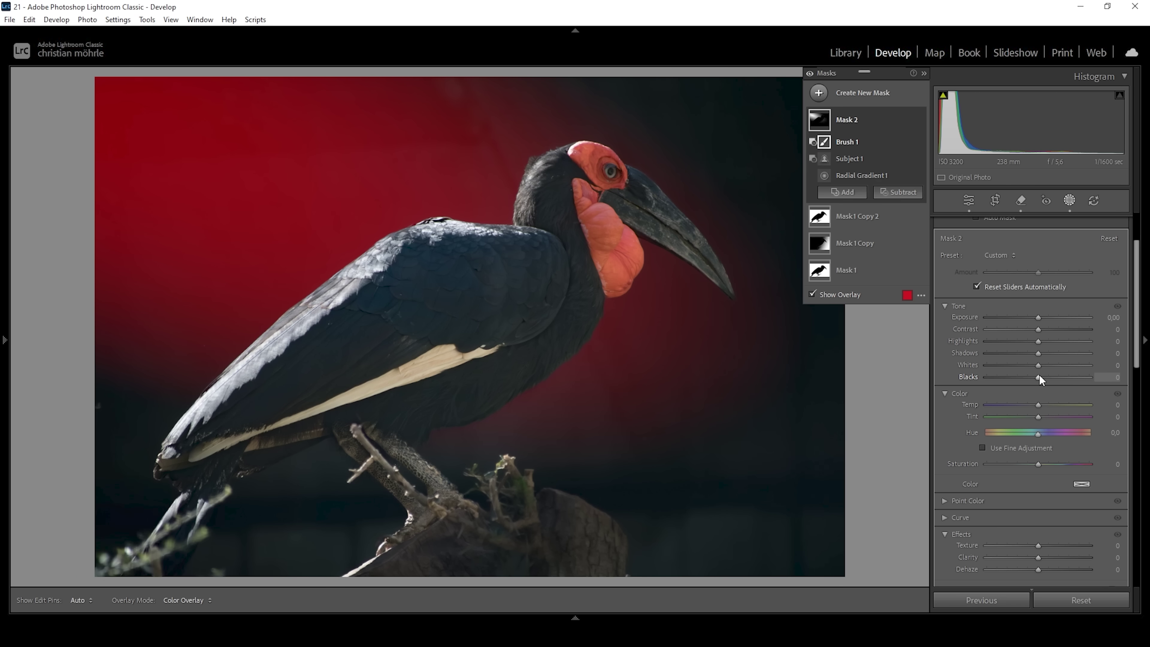
Lift Mask 2 with Blacks 100 and Exposure 1.26, then set Dehaze −80 and Temp −14
{"action": "left_click_drag", "start_coordinate": [1040, 377], "coordinate": [1089, 377]}
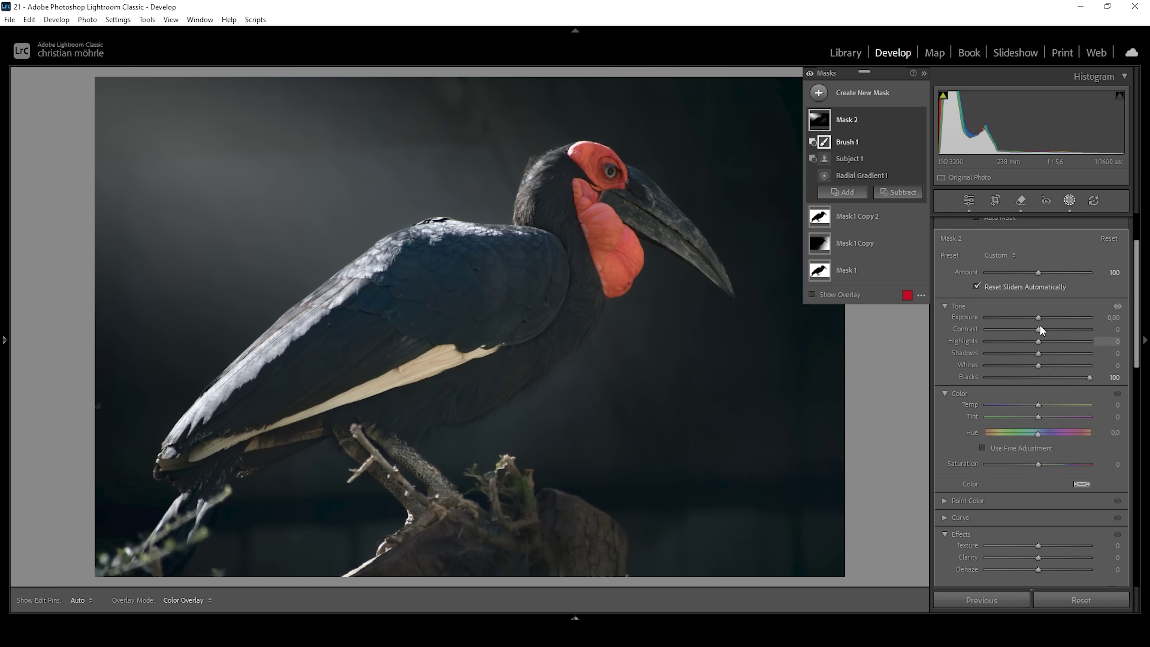
{"action": "key", "text": "h"}
{"action": "left_click_drag", "start_coordinate": [1040, 317], "coordinate": [1055, 316]}
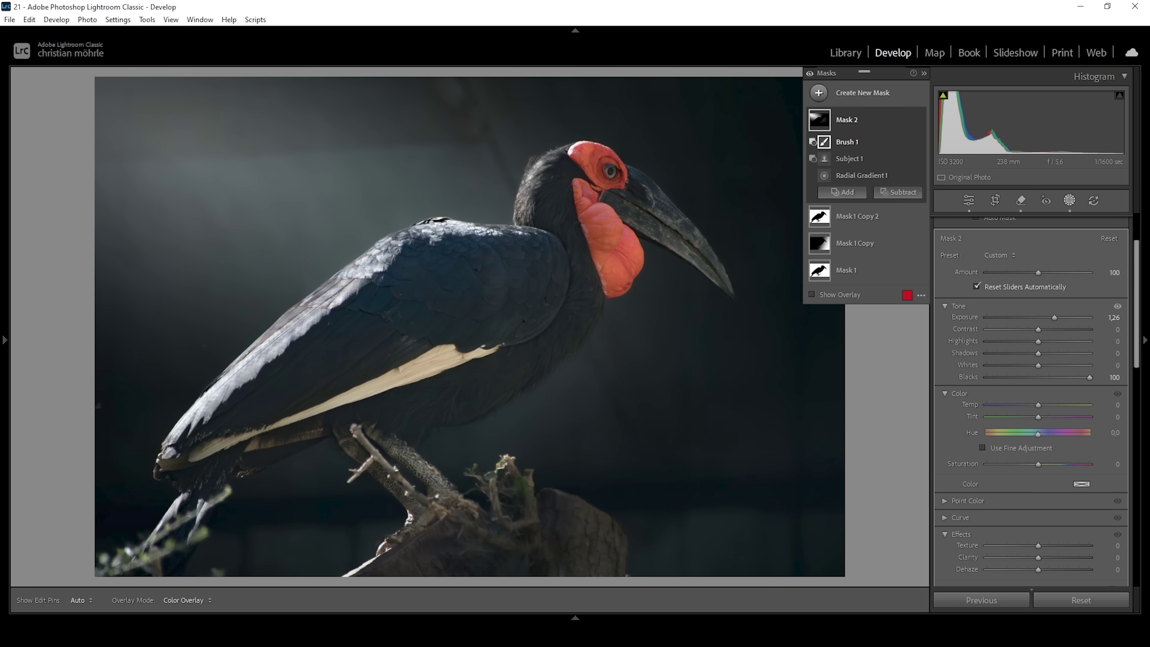
{"action": "left_click_drag", "start_coordinate": [1139, 250], "coordinate": [1139, 304]}
{"action": "left_click_drag", "start_coordinate": [1039, 418], "coordinate": [999, 417]}
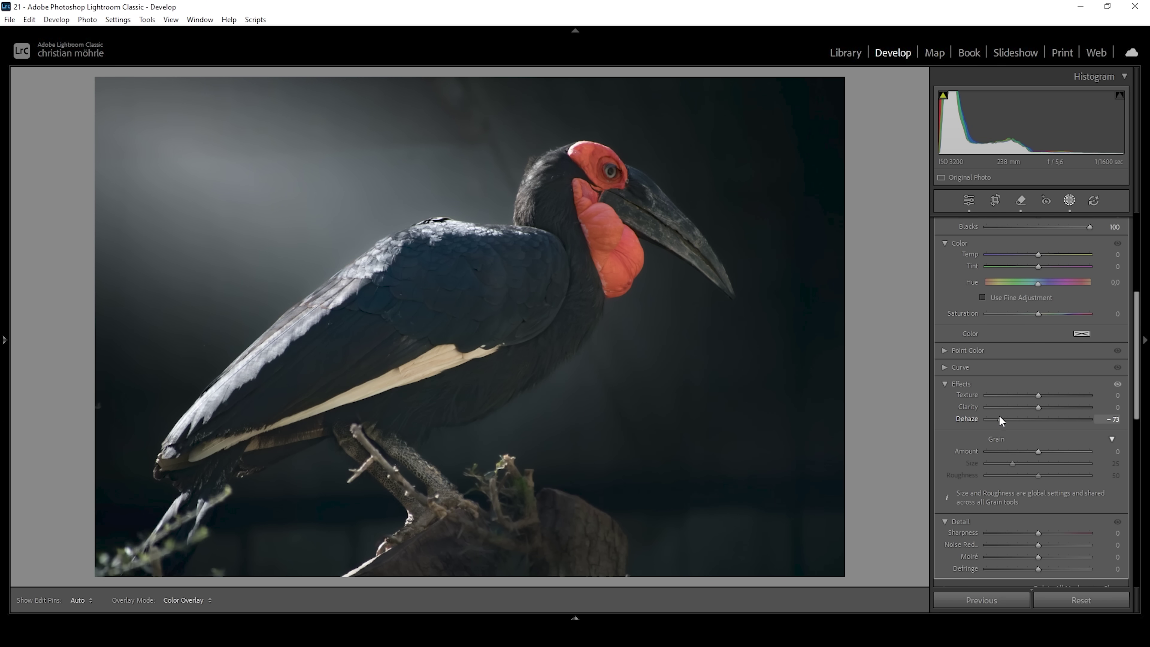
{"action": "left_click_drag", "start_coordinate": [1000, 420], "coordinate": [999, 421]}
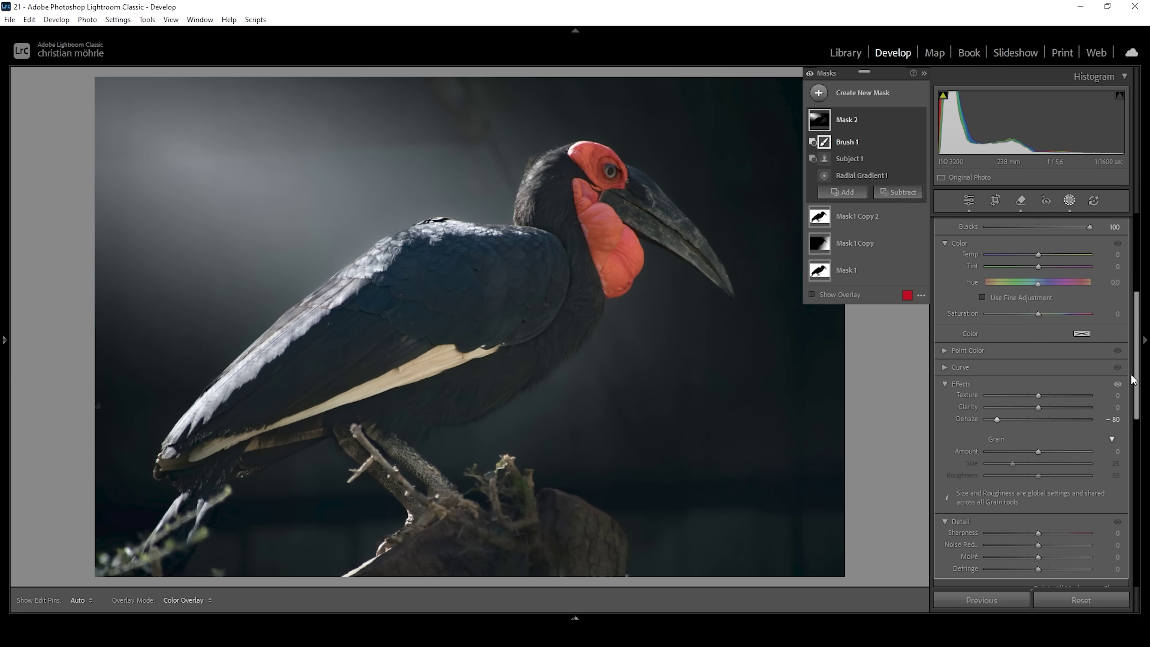
{"action": "left_click_drag", "start_coordinate": [1138, 371], "coordinate": [1138, 335]}
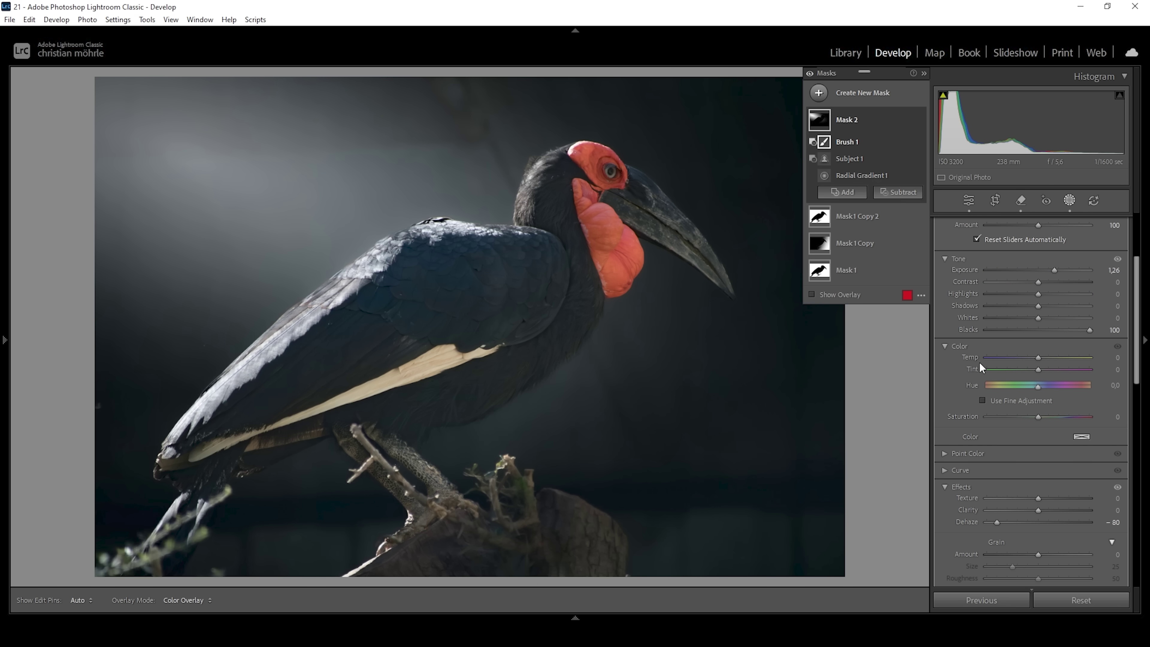
{"action": "left_click_drag", "start_coordinate": [1044, 357], "coordinate": [1043, 357]}
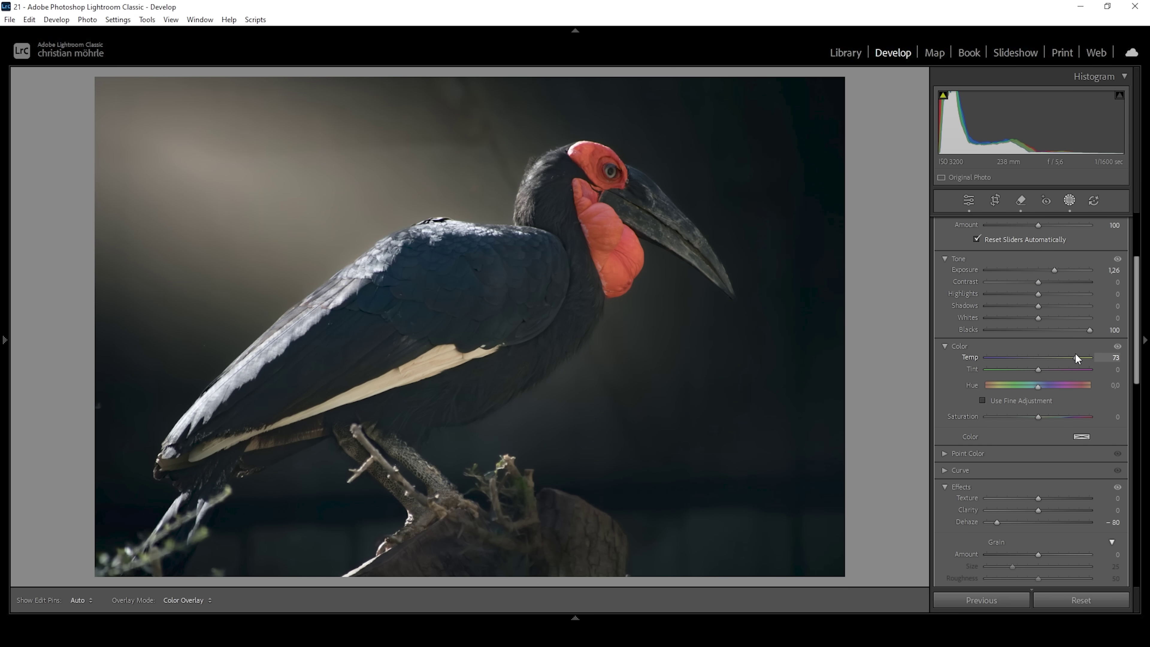
{"action": "left_click_drag", "start_coordinate": [1076, 356], "coordinate": [1020, 358]}
{"action": "left_click_drag", "start_coordinate": [1020, 359], "coordinate": [1032, 359]}
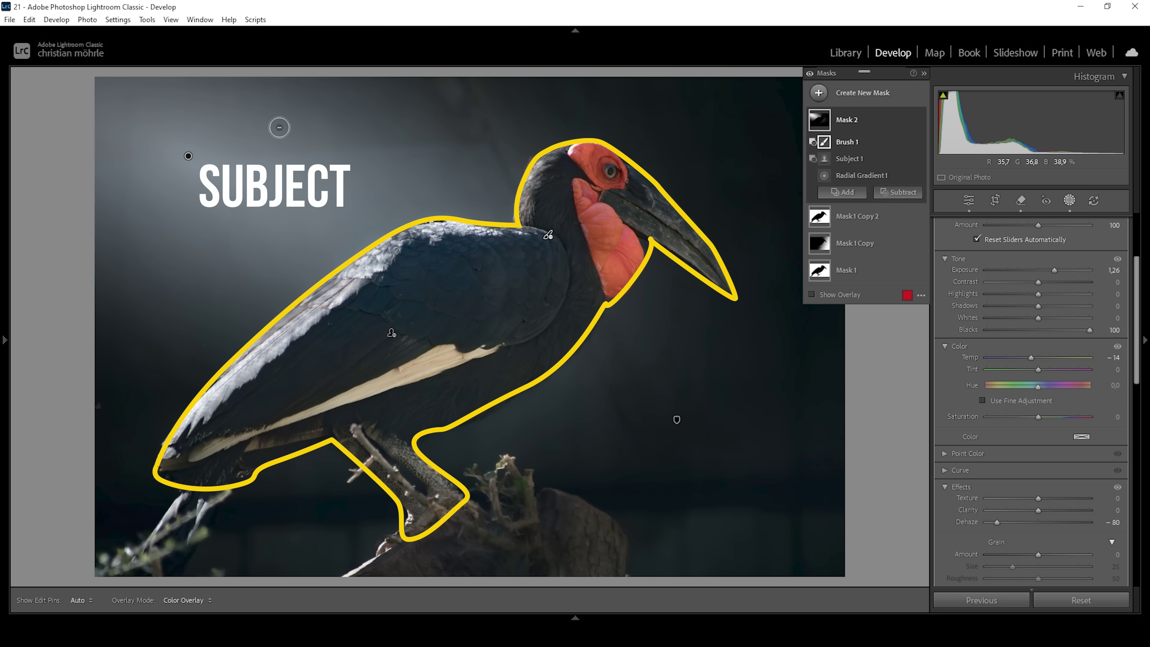
Duplicate and invert Mask 1 Copy 2 so it covers the hornbill
{"action": "left_click", "coordinate": [857, 217]}
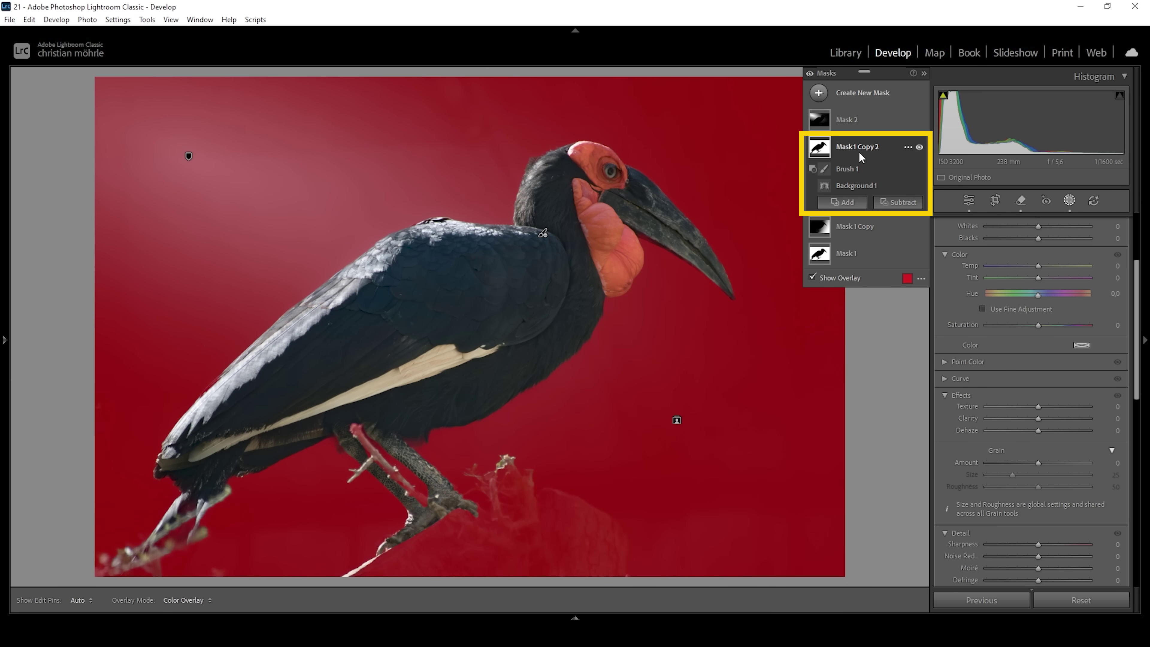
{"action": "right_click", "coordinate": [859, 153]}
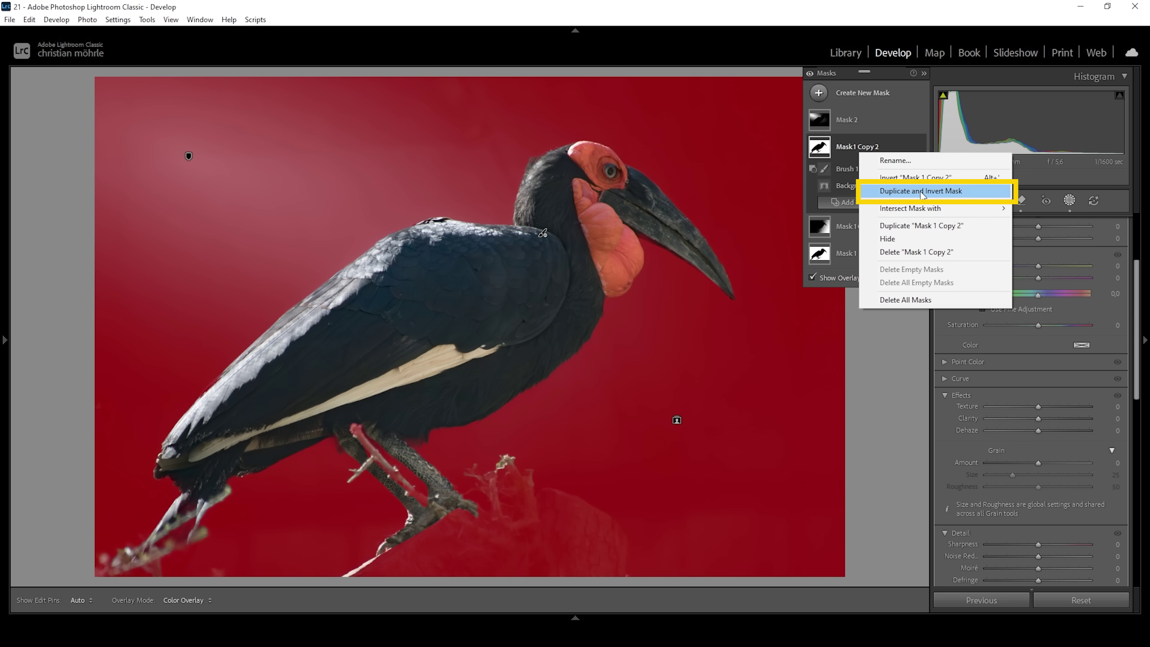
{"action": "left_click", "coordinate": [921, 192]}
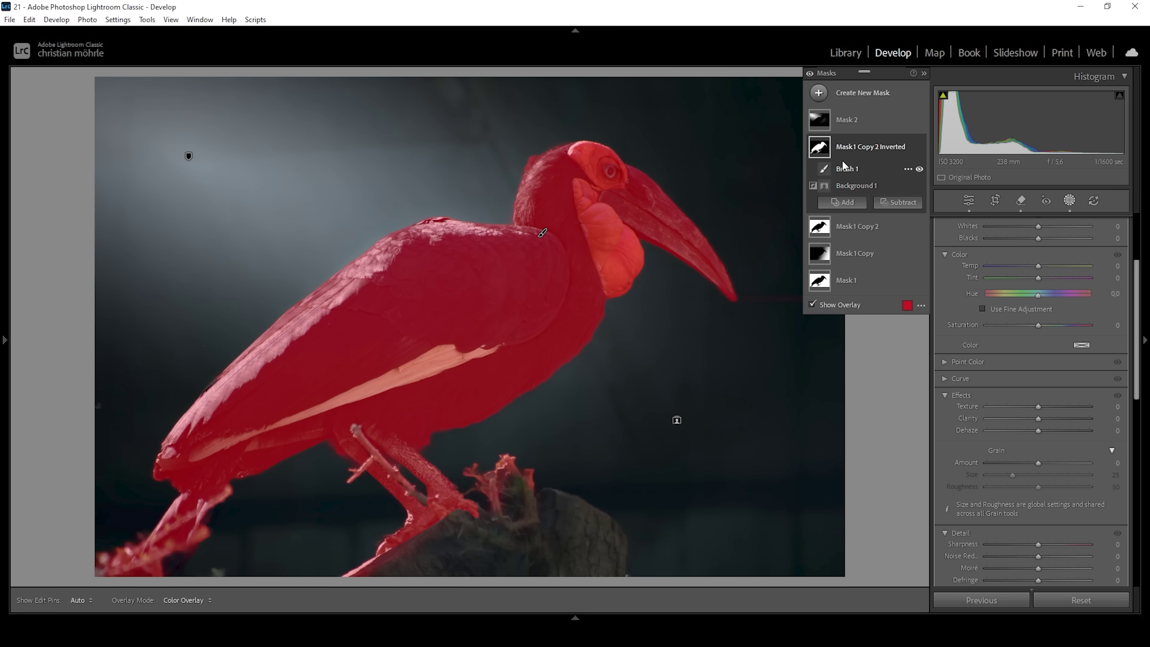
Set the bird mask to Contrast 13, Texture 14 and Clarity 8
{"action": "scroll", "coordinate": [1120, 349], "scroll_direction": "up", "scroll_amount": 3}
{"action": "left_click_drag", "start_coordinate": [1040, 319], "coordinate": [1045, 316]}
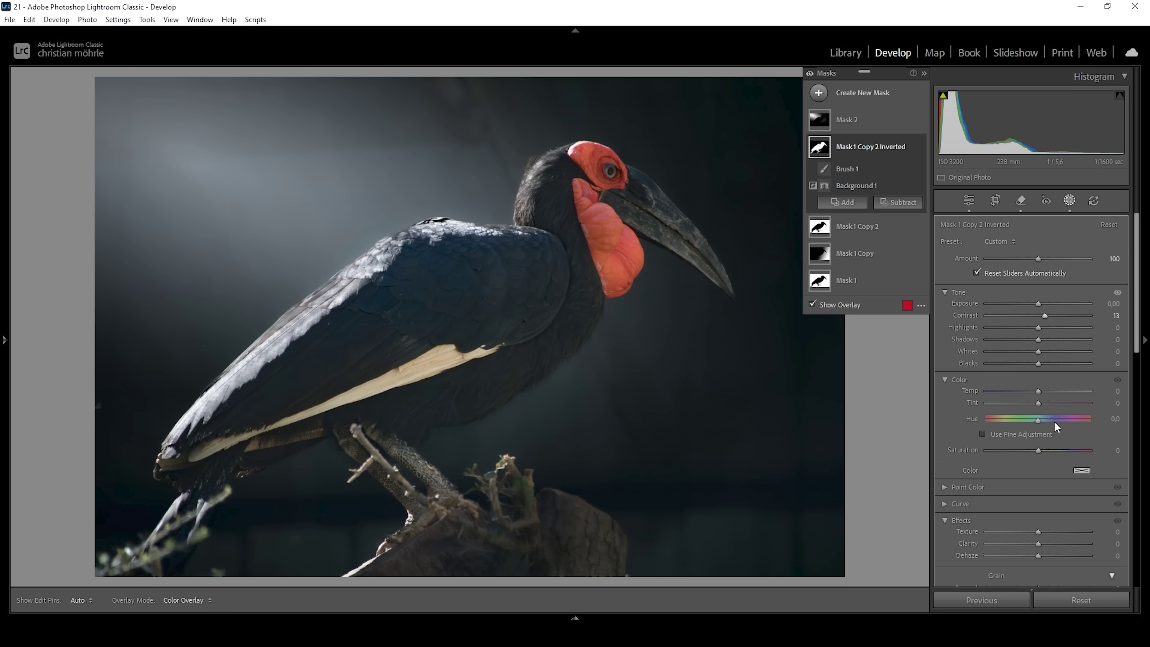
{"action": "left_click_drag", "start_coordinate": [1039, 533], "coordinate": [1042, 534]}
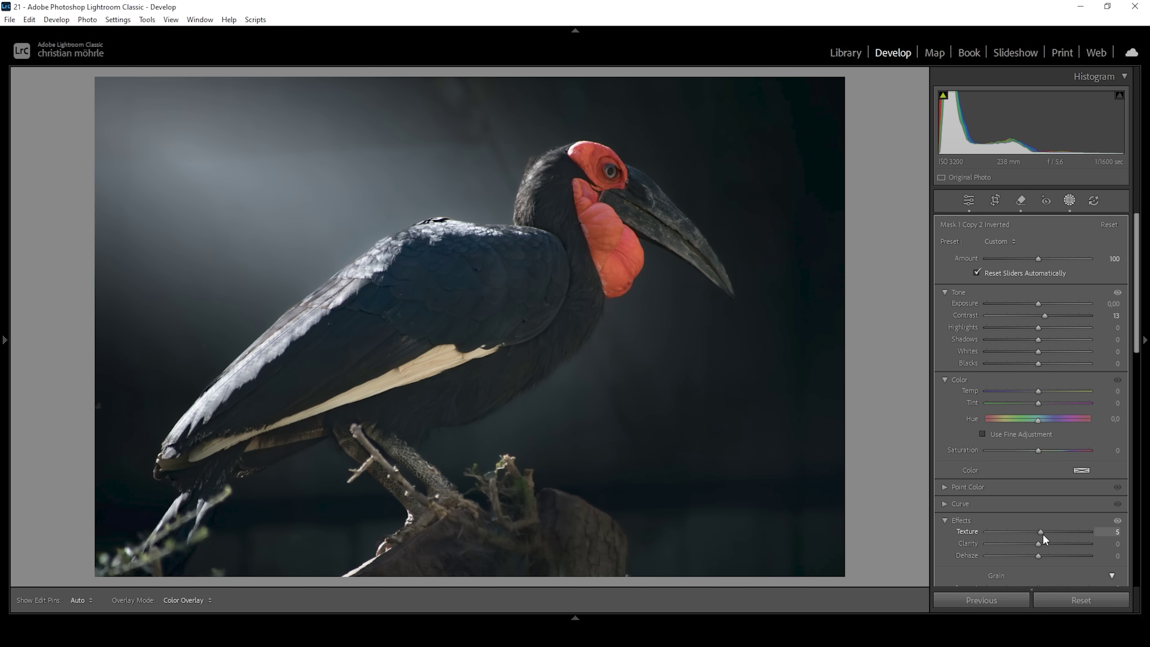
{"action": "left_click_drag", "start_coordinate": [1038, 545], "coordinate": [1038, 544]}
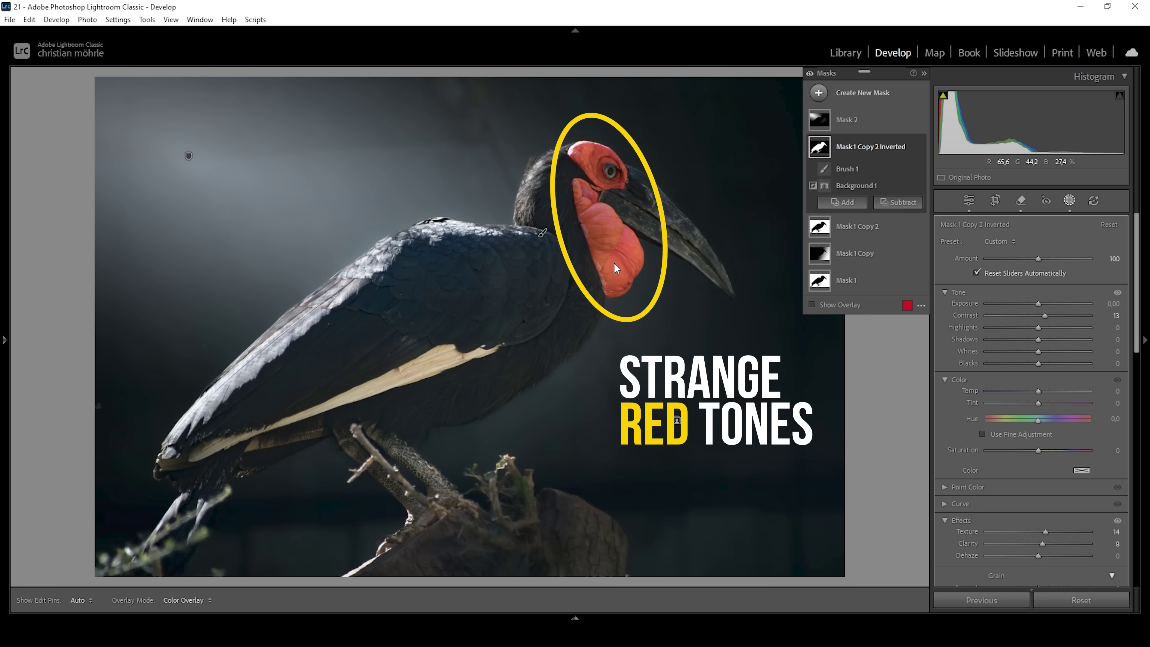
{"action": "left_click", "coordinate": [820, 95]}
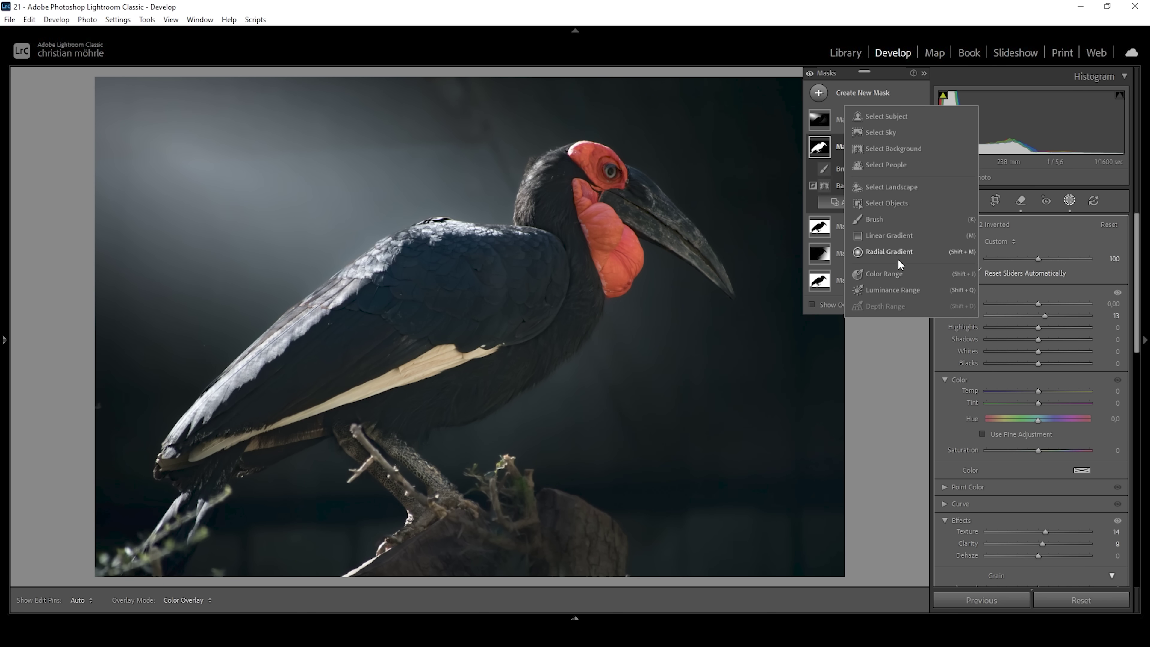
Sample the red wattle into a Color Range mask, subtract a linear gradient over the stump, and raise contrast
{"action": "left_click", "coordinate": [897, 273]}
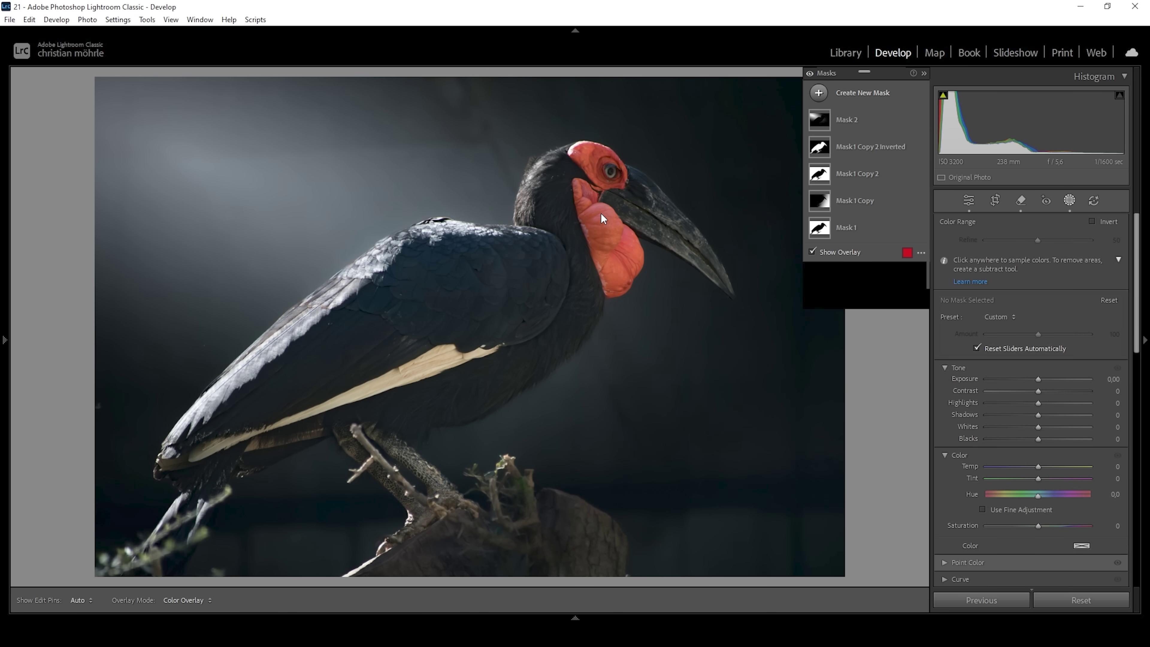
{"action": "left_click", "coordinate": [600, 209]}
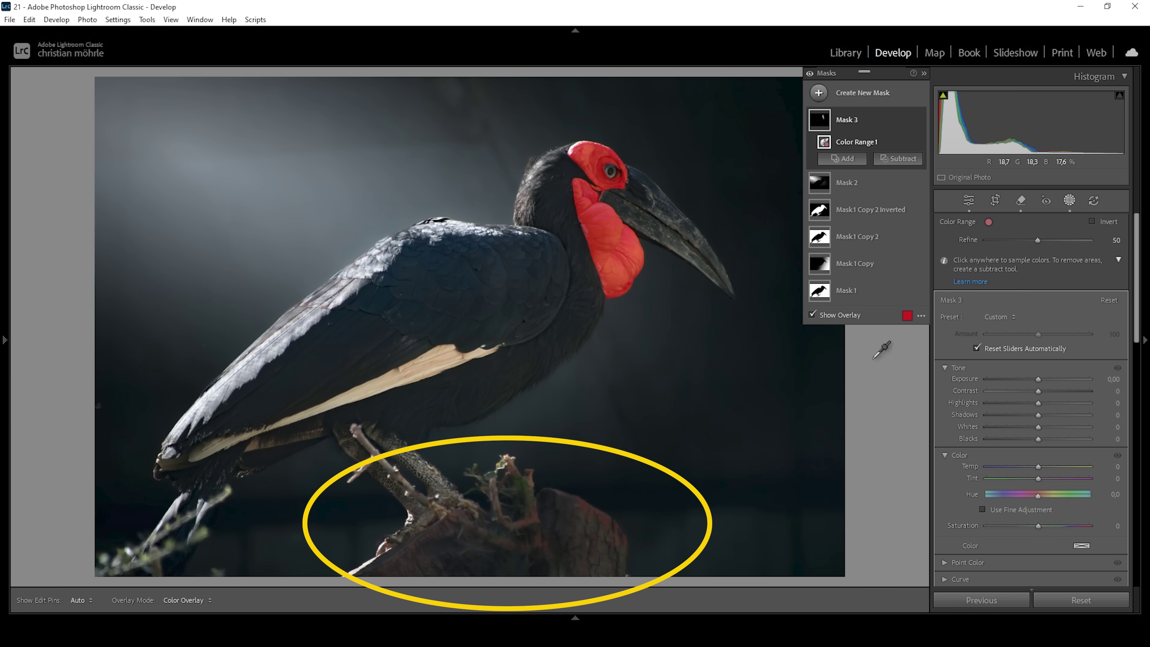
{"action": "left_click", "coordinate": [898, 158]}
{"action": "left_click", "coordinate": [916, 307]}
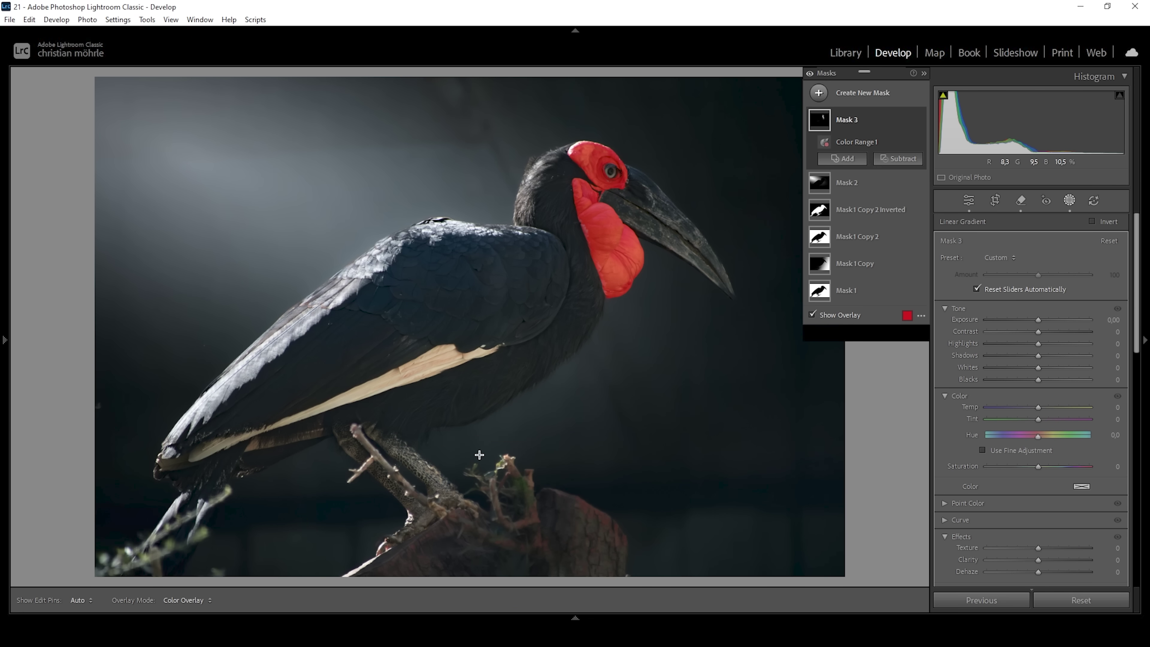
{"action": "left_click_drag", "start_coordinate": [479, 455], "coordinate": [470, 383]}
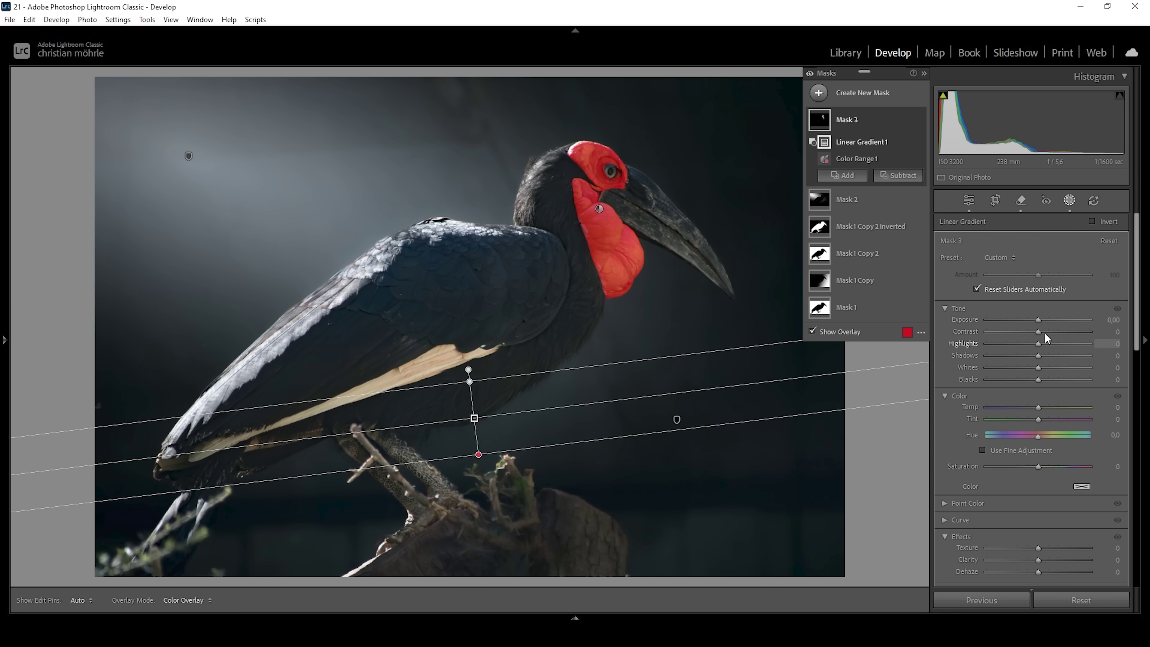
{"action": "left_click_drag", "start_coordinate": [1044, 332], "coordinate": [1040, 368]}
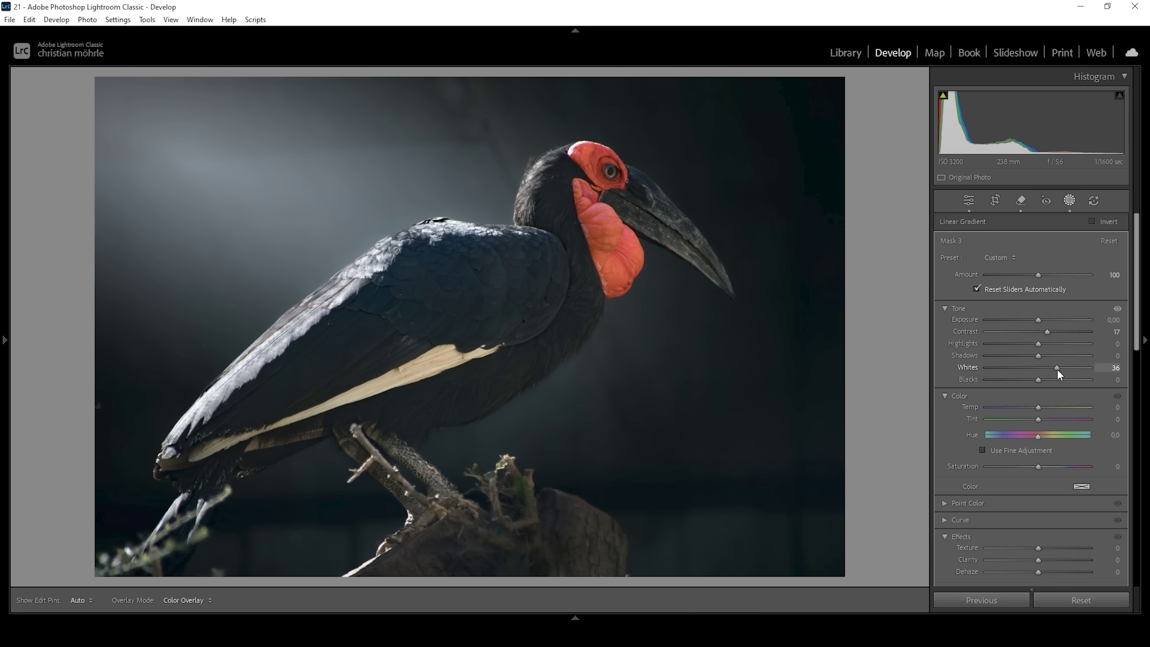
Give the wattle mask Whites 36, Tint 35 and Saturation 36, then exit masking
{"action": "left_click_drag", "start_coordinate": [1057, 368], "coordinate": [1057, 369]}
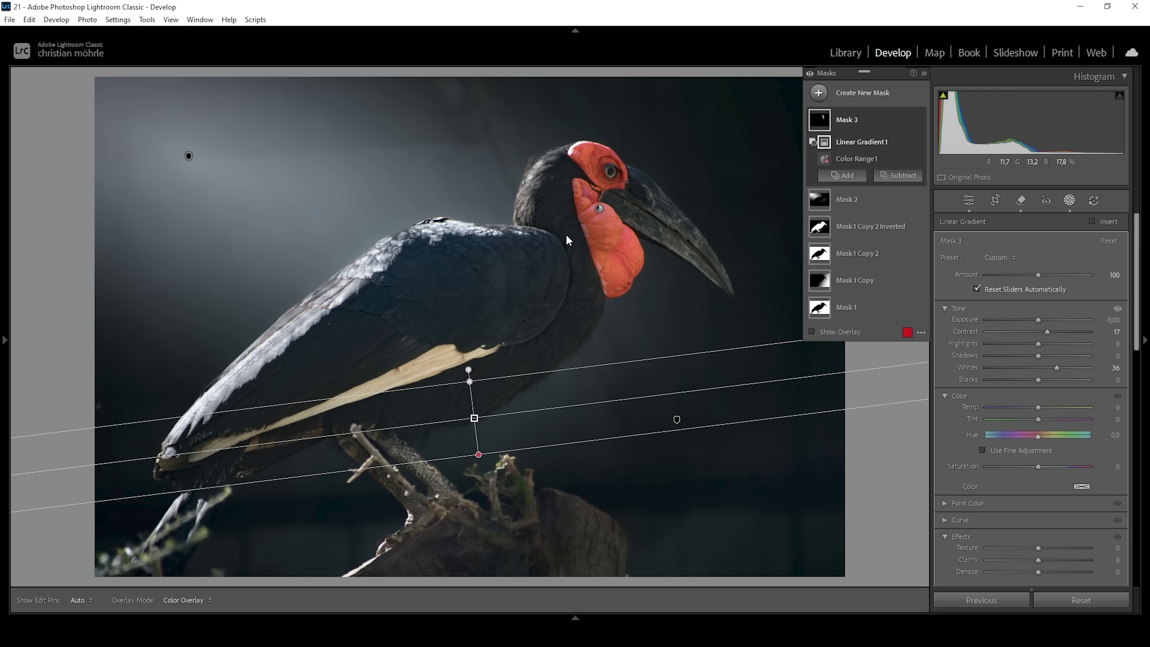
{"action": "left_click_drag", "start_coordinate": [1040, 419], "coordinate": [1051, 419]}
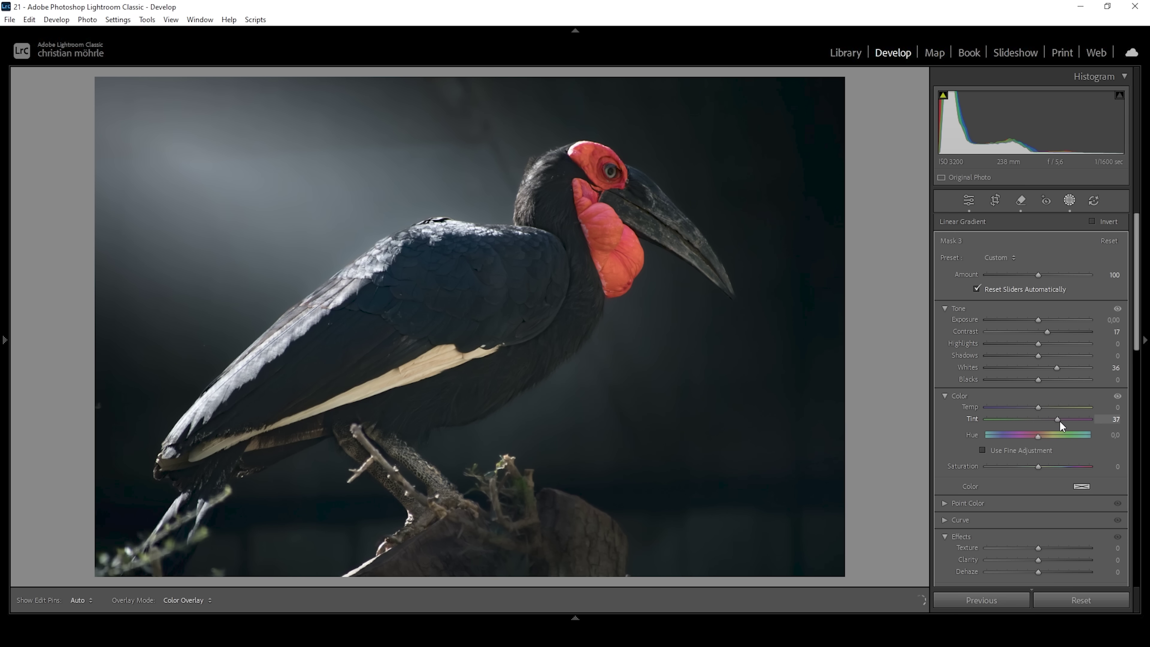
{"action": "left_click_drag", "start_coordinate": [1060, 421], "coordinate": [1052, 423]}
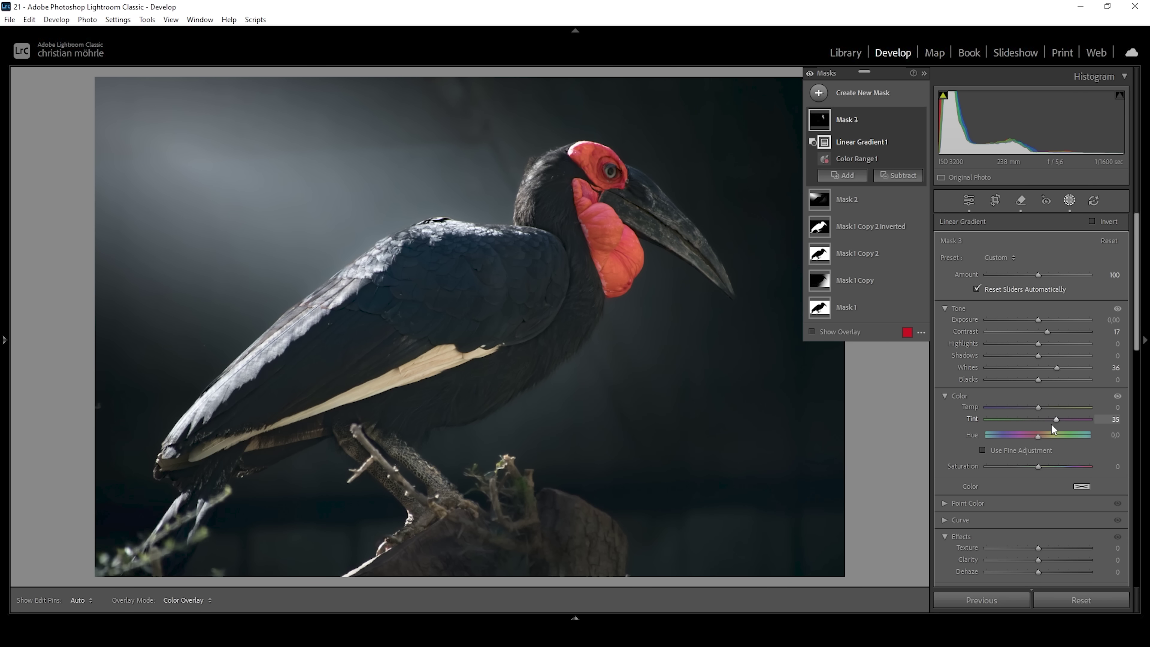
{"action": "left_click_drag", "start_coordinate": [1042, 466], "coordinate": [1046, 466]}
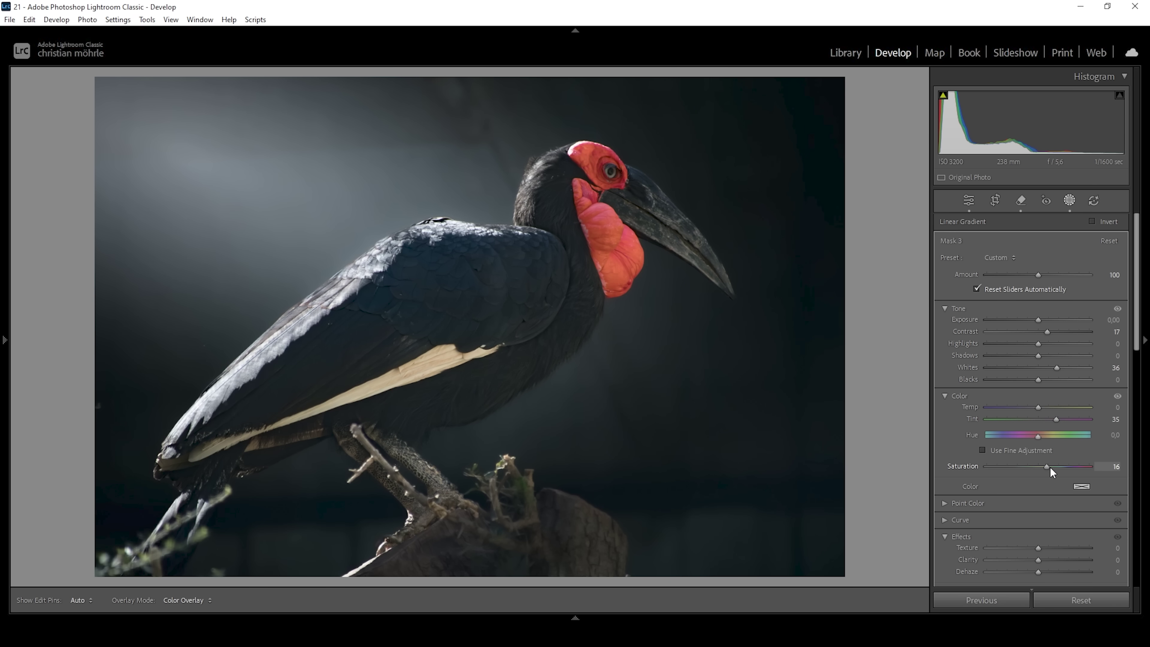
{"action": "left_click_drag", "start_coordinate": [1060, 468], "coordinate": [1055, 465]}
{"action": "left_click_drag", "start_coordinate": [1055, 466], "coordinate": [1056, 466]}
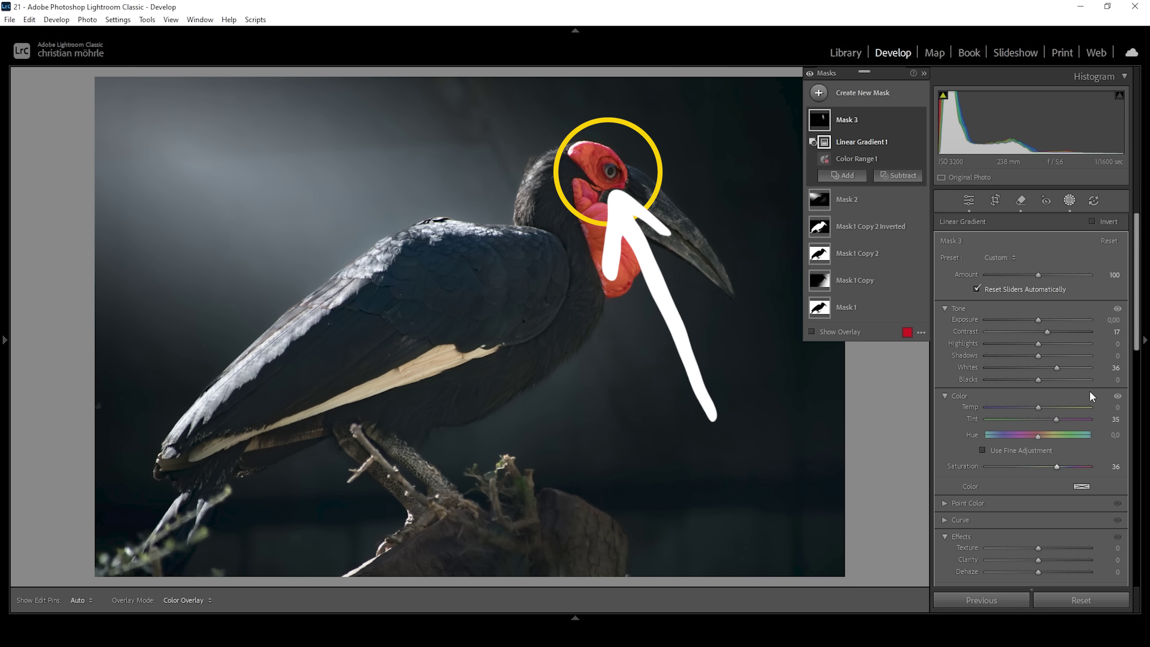
{"action": "left_click", "coordinate": [971, 198]}
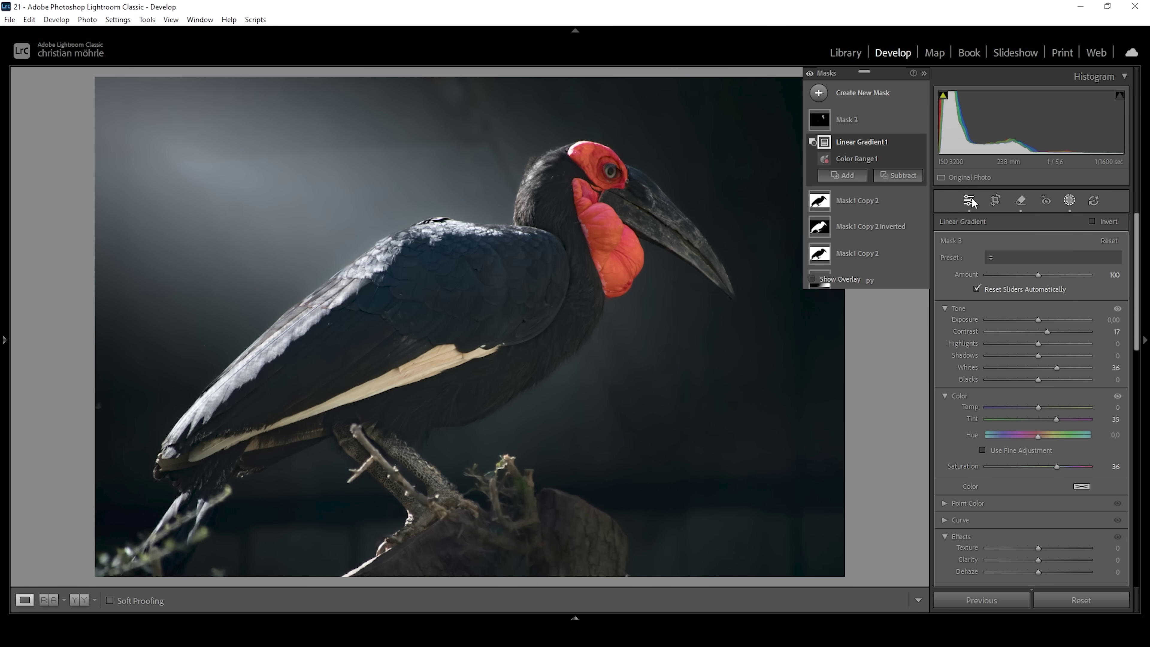
Zoom in on the eye and paint a new Brush mask over the iris
{"action": "left_click", "coordinate": [639, 150]}
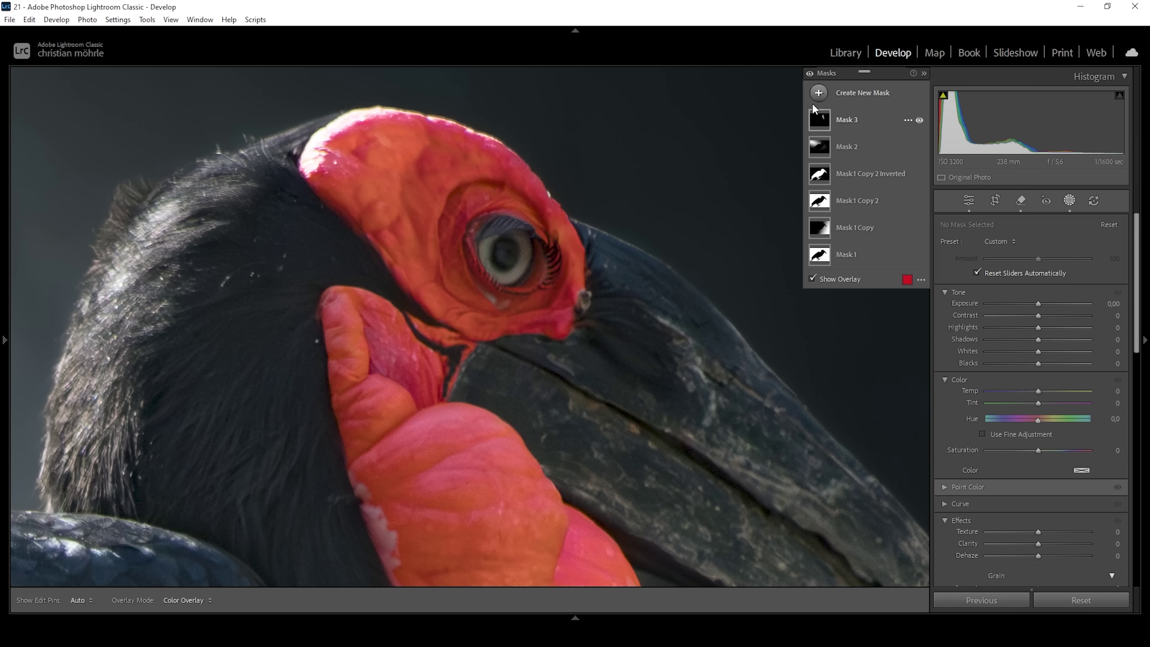
{"action": "key", "text": "shift+w"}
{"action": "left_click", "coordinate": [817, 92]}
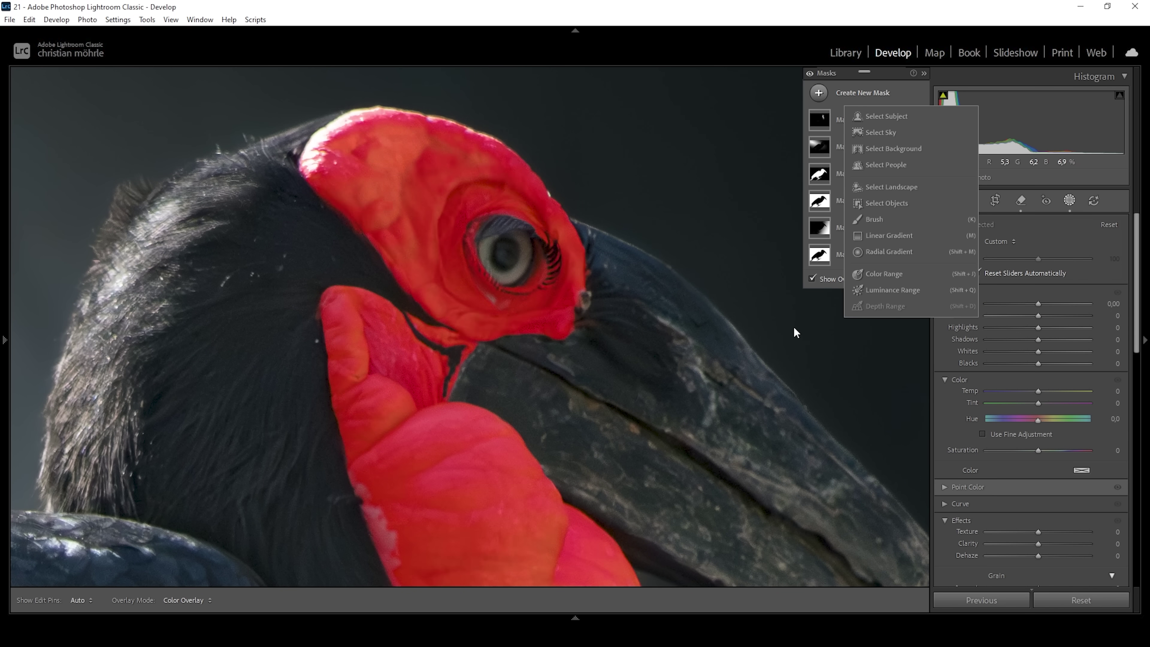
{"action": "key", "text": "k"}
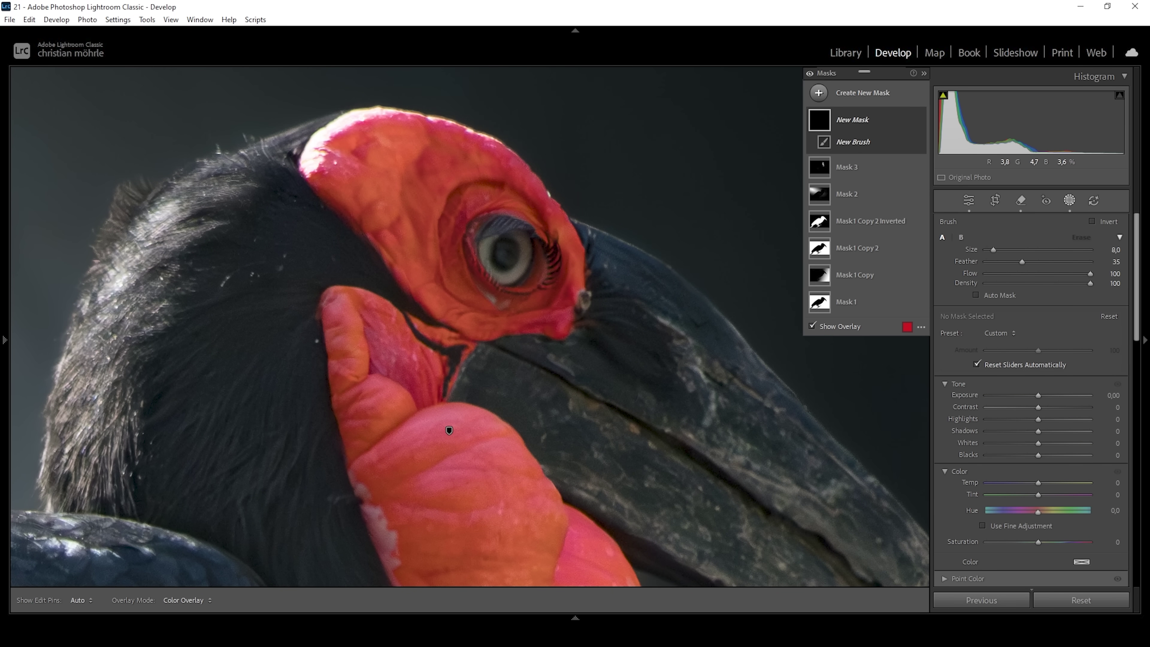
{"action": "scroll", "coordinate": [498, 253], "scroll_direction": "up", "scroll_amount": 2}
{"action": "key", "text": "h"}
{"action": "mouse_move", "coordinate": [496, 250]}
{"action": "left_mouse_down"}
{"action": "mouse_move", "coordinate": [514, 249]}
{"action": "mouse_move", "coordinate": [499, 254]}
{"action": "mouse_move", "coordinate": [507, 259]}
{"action": "left_mouse_up"}
{"action": "key", "text": "h"}
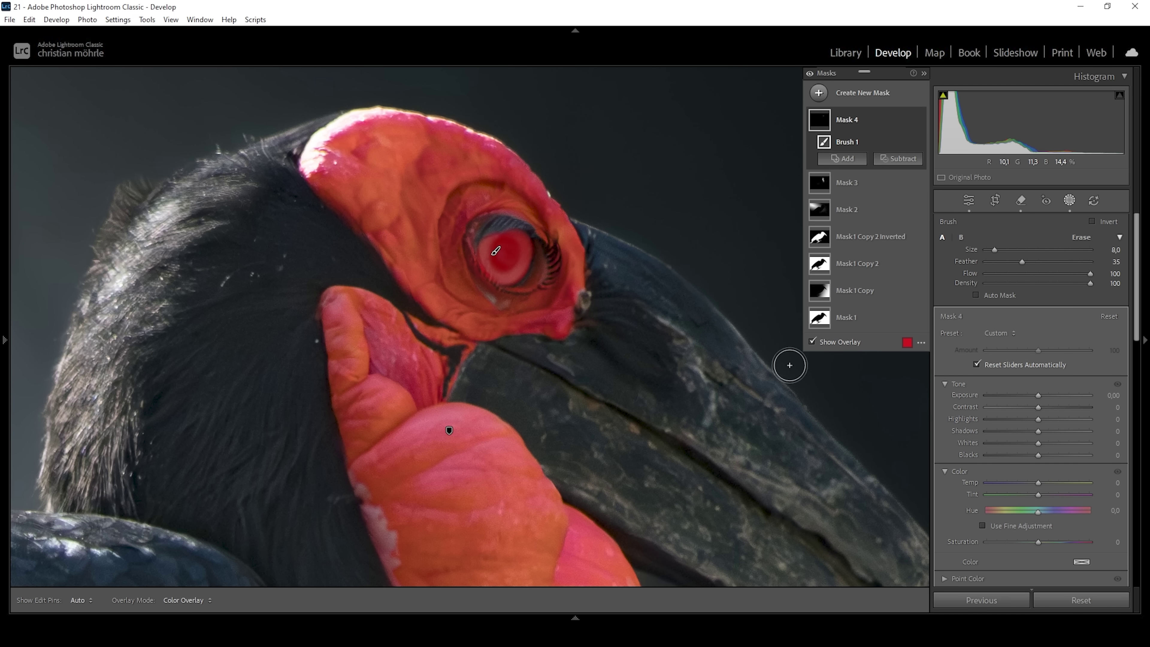
Brighten and crisp the eye mask: Exposure 0.51, Highlights and Whites 100, Texture 100, Clarity 74
{"action": "left_click_drag", "start_coordinate": [1039, 394], "coordinate": [1103, 419]}
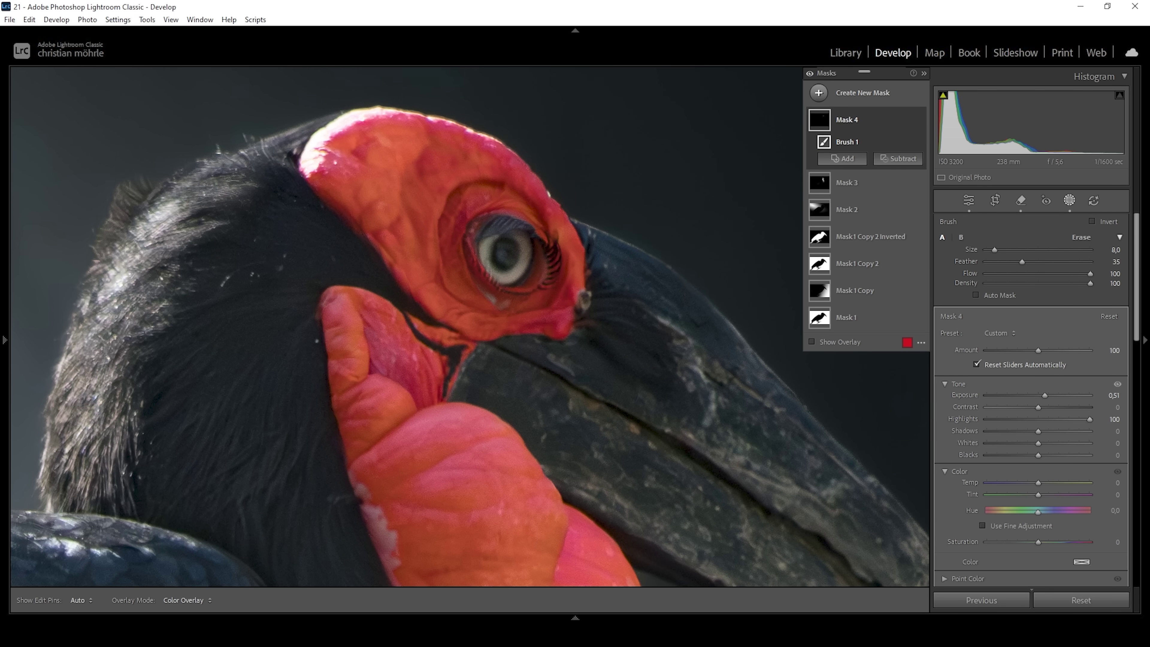
{"action": "left_click_drag", "start_coordinate": [1039, 443], "coordinate": [1096, 443]}
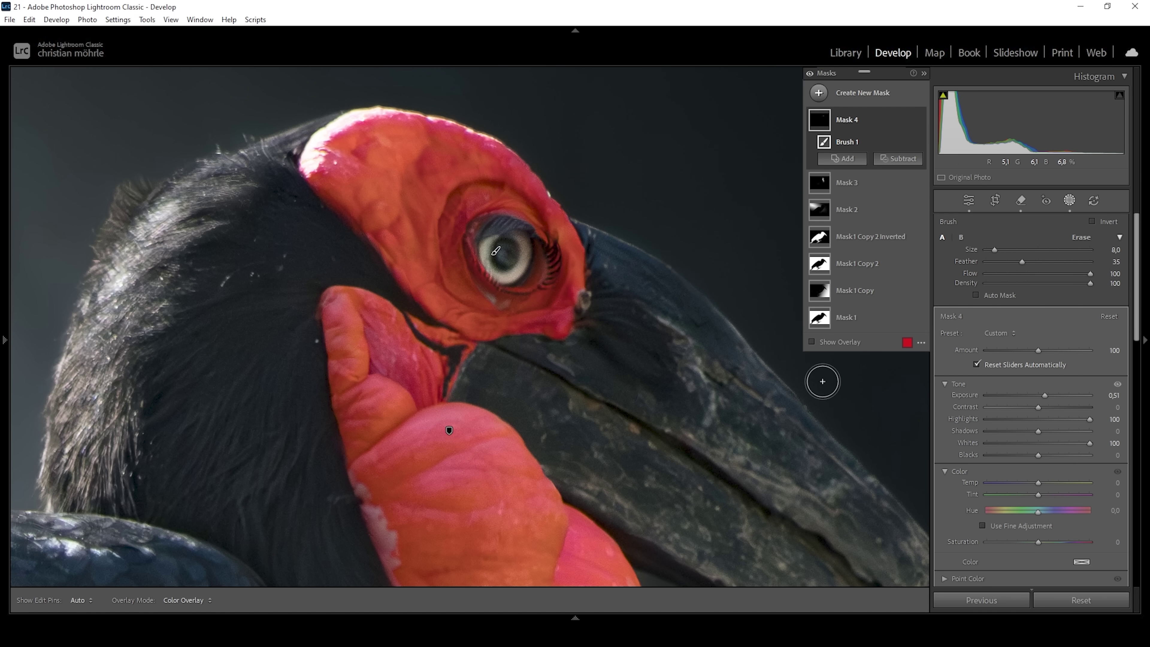
{"action": "scroll", "coordinate": [1040, 460], "scroll_direction": "down", "scroll_amount": 4}
{"action": "left_click_drag", "start_coordinate": [1041, 459], "coordinate": [1107, 462]}
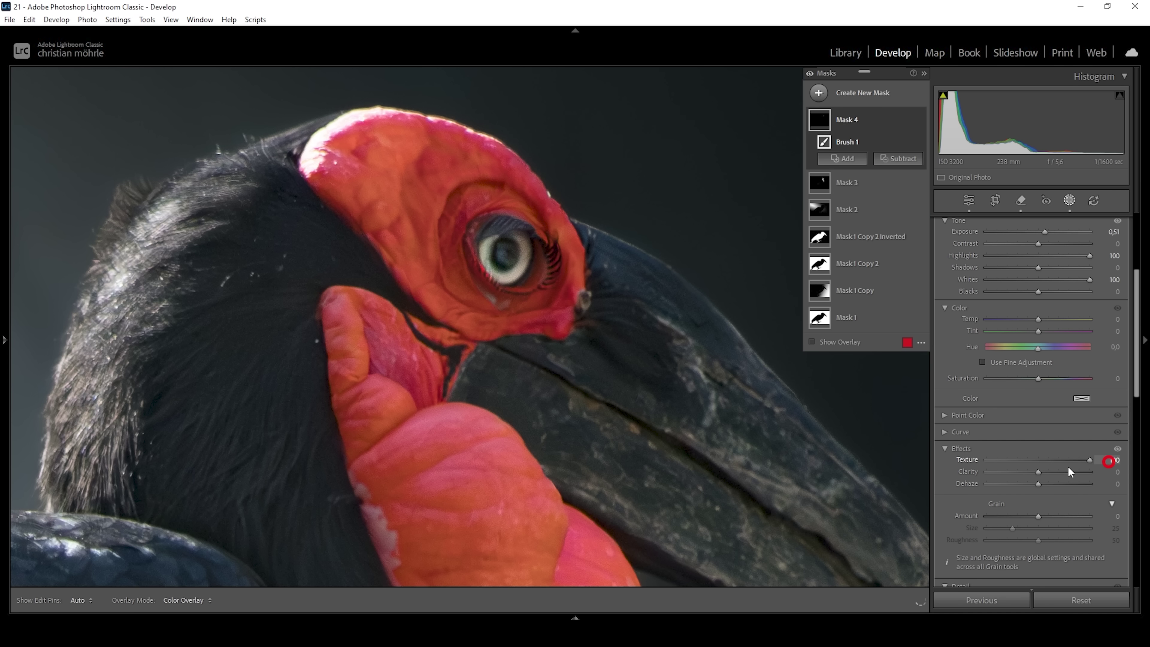
{"action": "left_click_drag", "start_coordinate": [1039, 471], "coordinate": [1079, 469]}
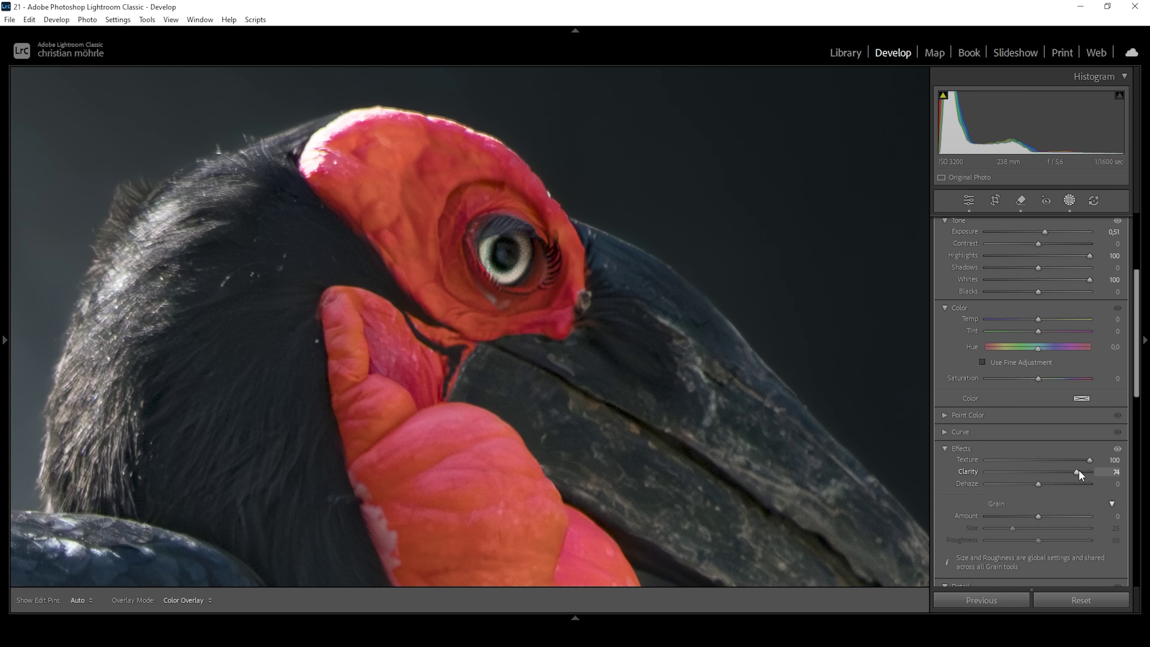
{"action": "left_click_drag", "start_coordinate": [1078, 469], "coordinate": [1079, 470]}
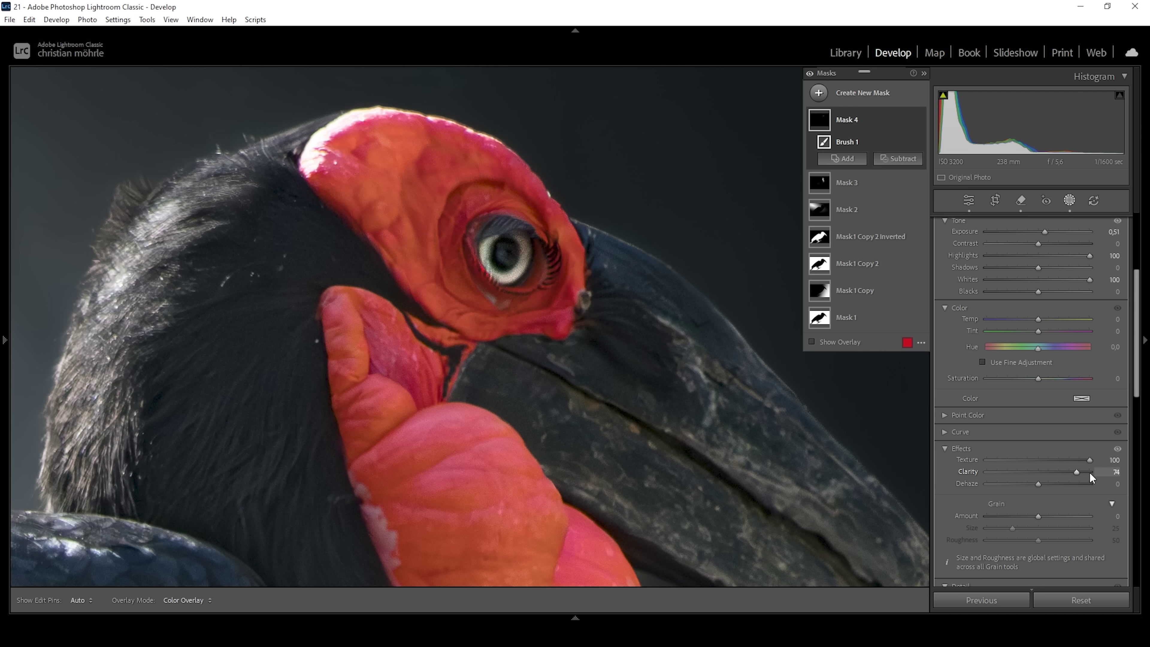
Warm the eye toward yellow with Temp 38 and Saturation 35
{"action": "left_click_drag", "start_coordinate": [1041, 321], "coordinate": [1055, 320]}
{"action": "left_click_drag", "start_coordinate": [1038, 378], "coordinate": [1117, 391]}
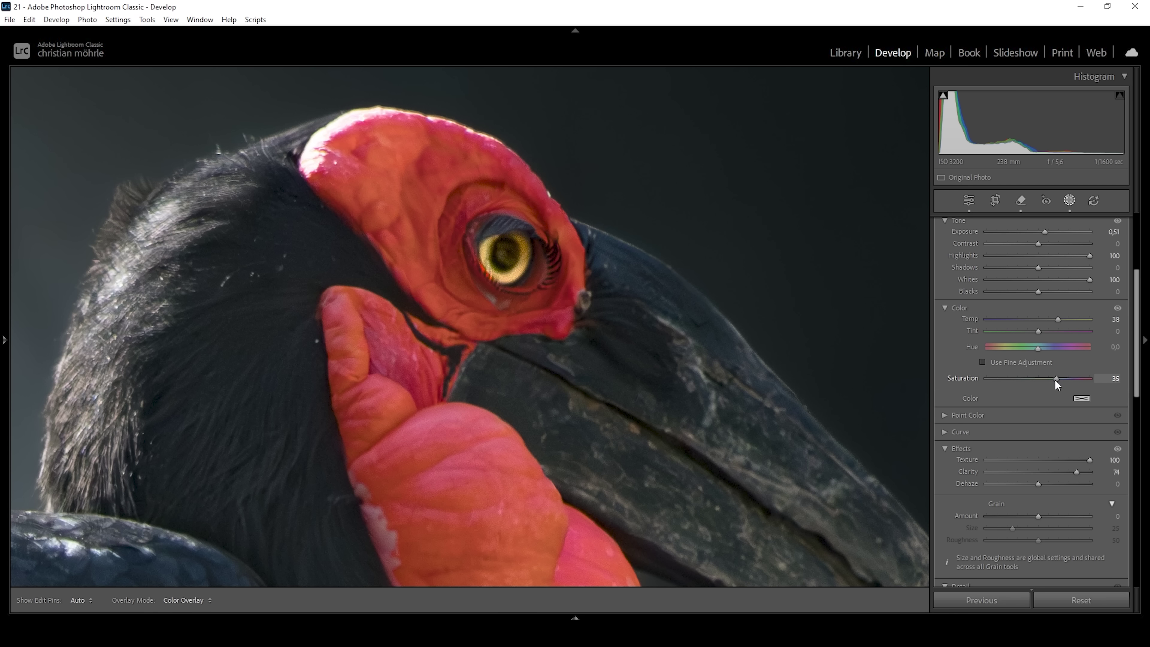
{"action": "left_click_drag", "start_coordinate": [1055, 379], "coordinate": [1107, 376]}
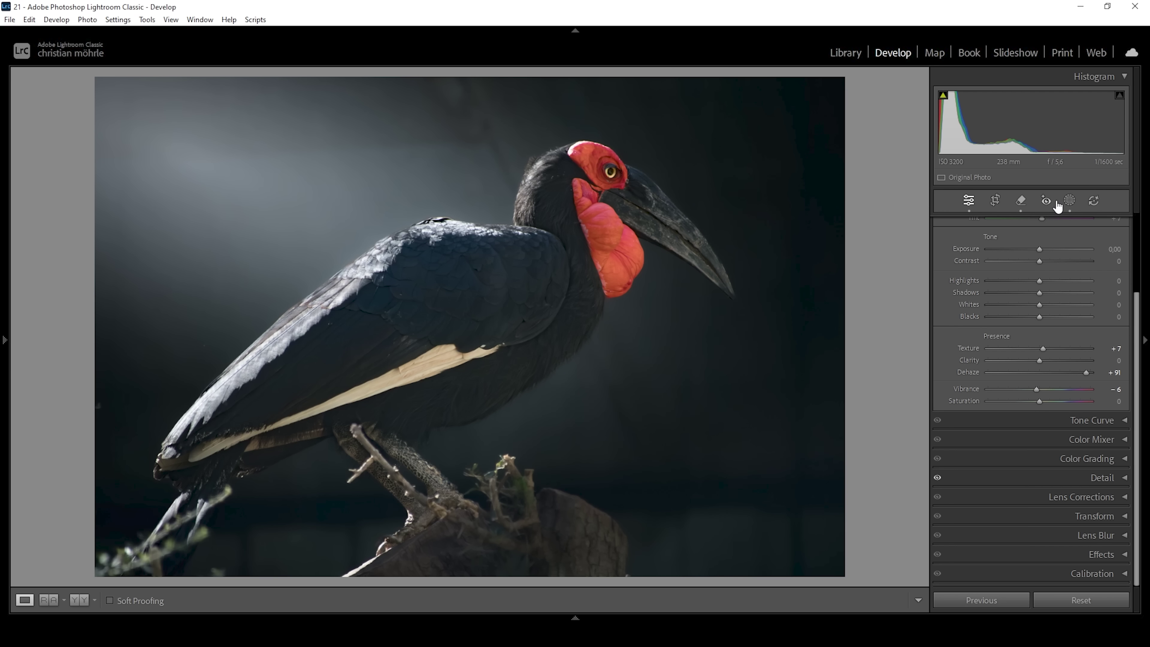
{"action": "left_click", "coordinate": [1068, 201]}
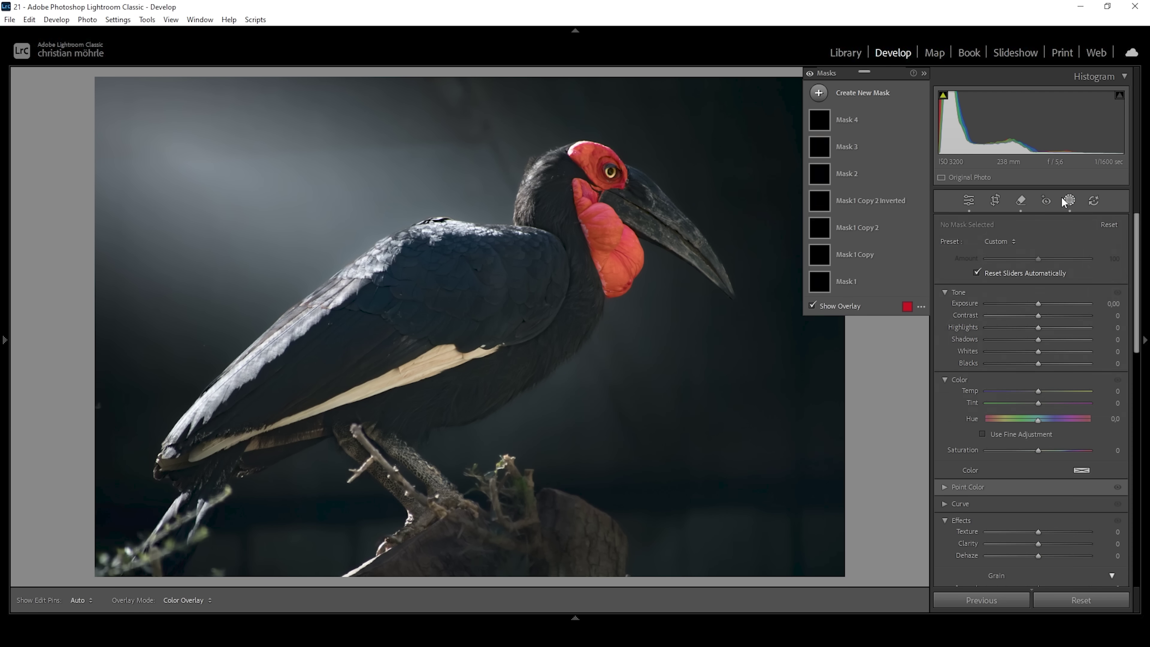
Add a Select Subject mask of the bird and intersect it with a radial gradient
{"action": "left_click", "coordinate": [818, 96]}
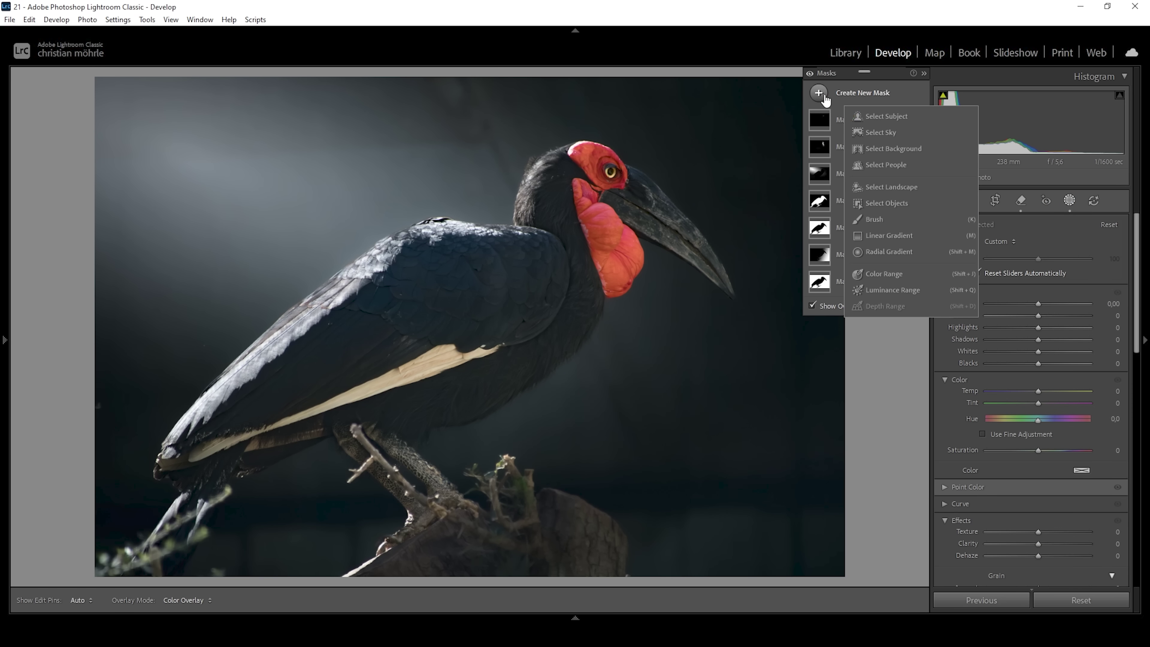
{"action": "left_click", "coordinate": [887, 114]}
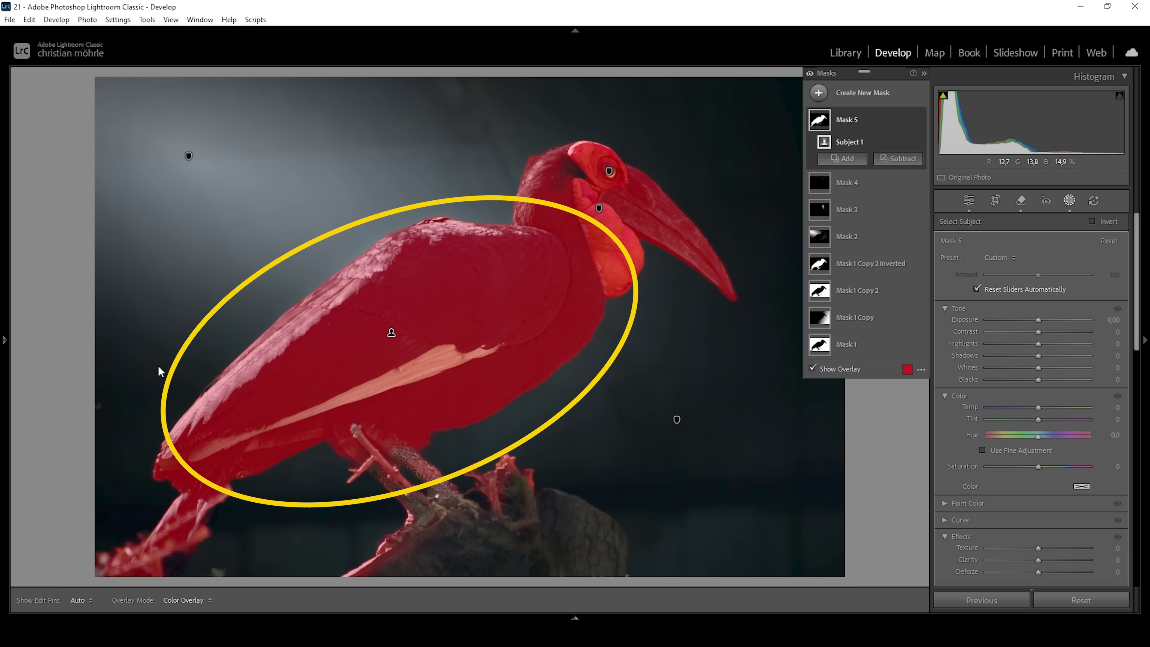
{"action": "right_click", "coordinate": [906, 119]}
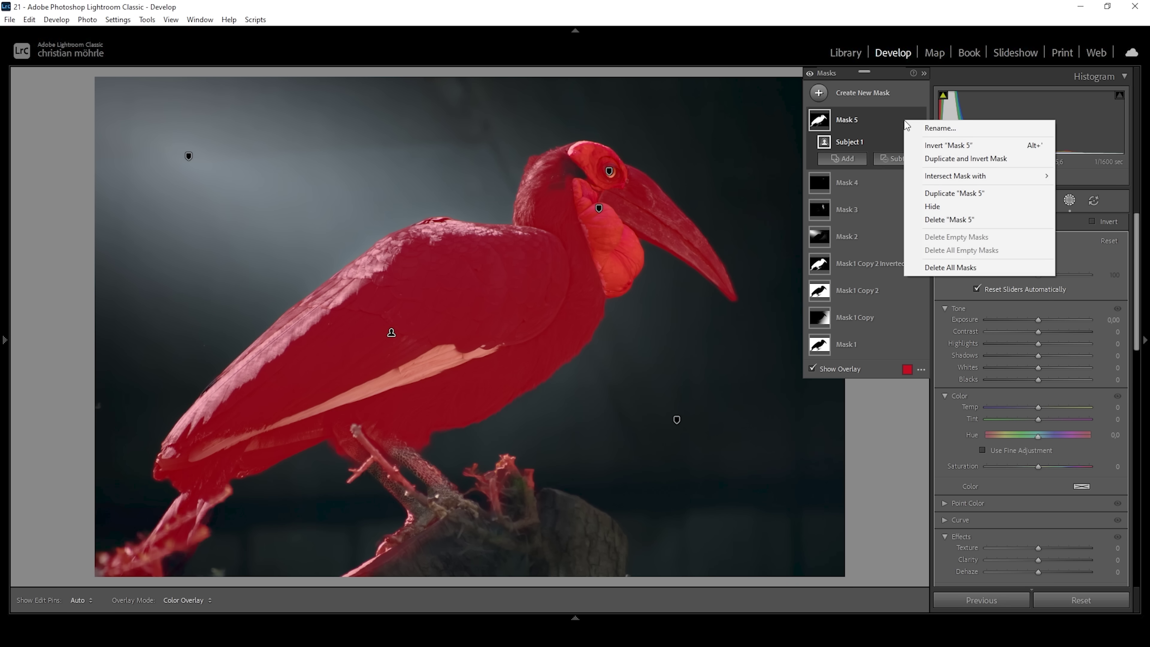
{"action": "mouse_move", "coordinate": [915, 177]}
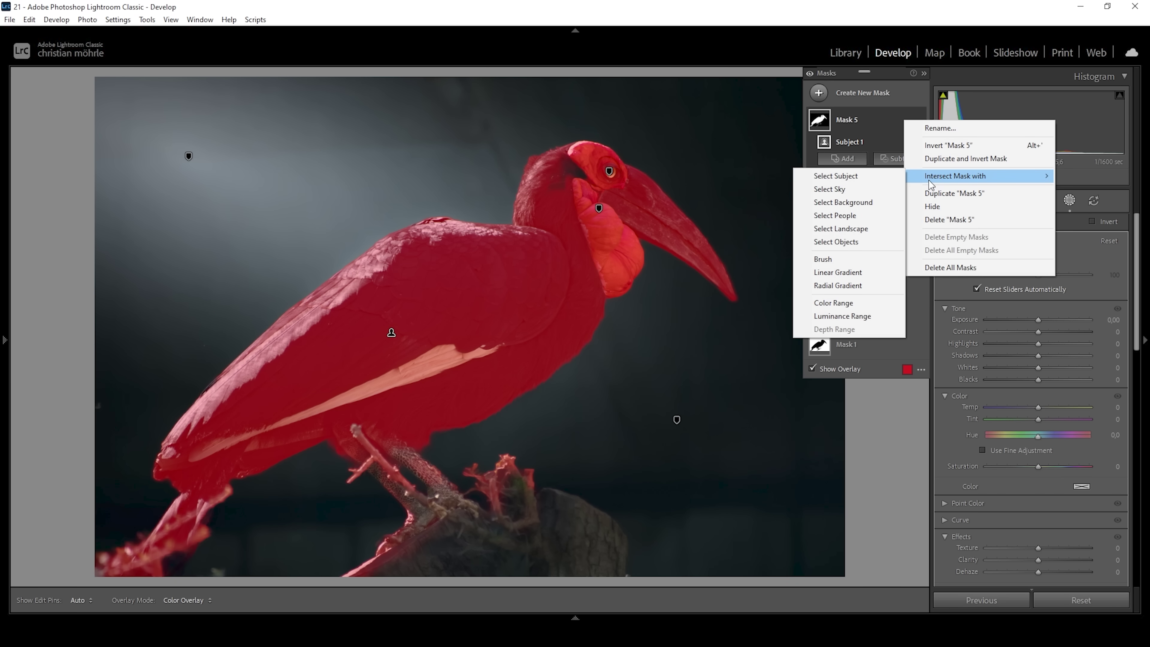
{"action": "left_click", "coordinate": [852, 286]}
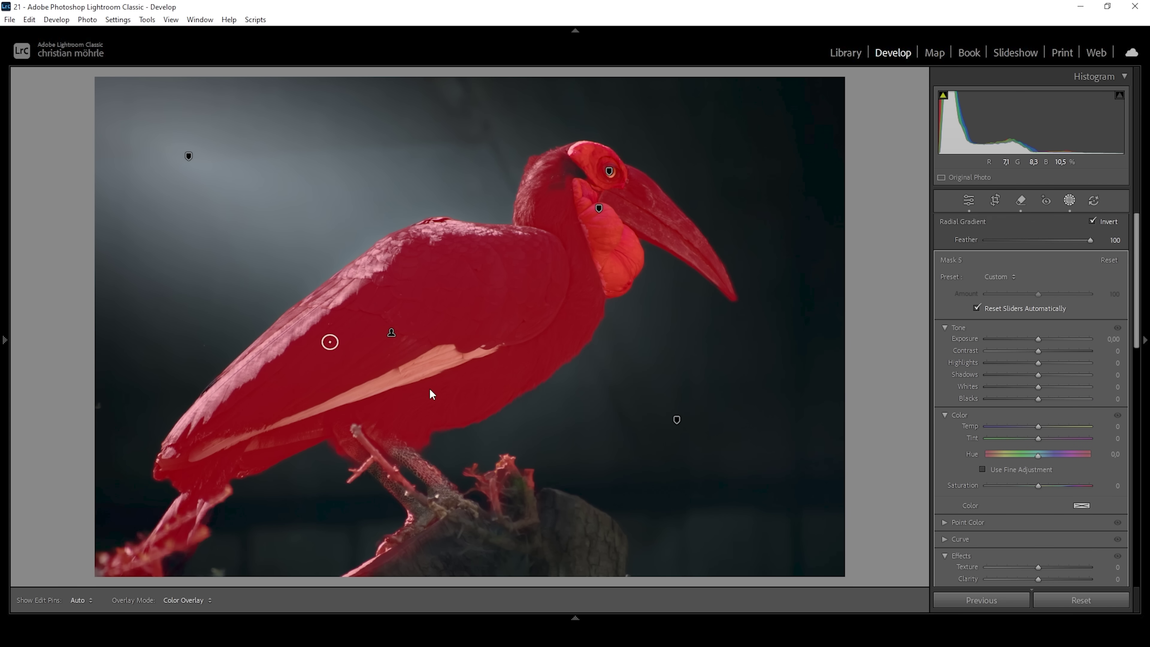
Fit the rotated radial gradient over the wing and set Contrast to 8
{"action": "left_click_drag", "start_coordinate": [330, 343], "coordinate": [586, 447]}
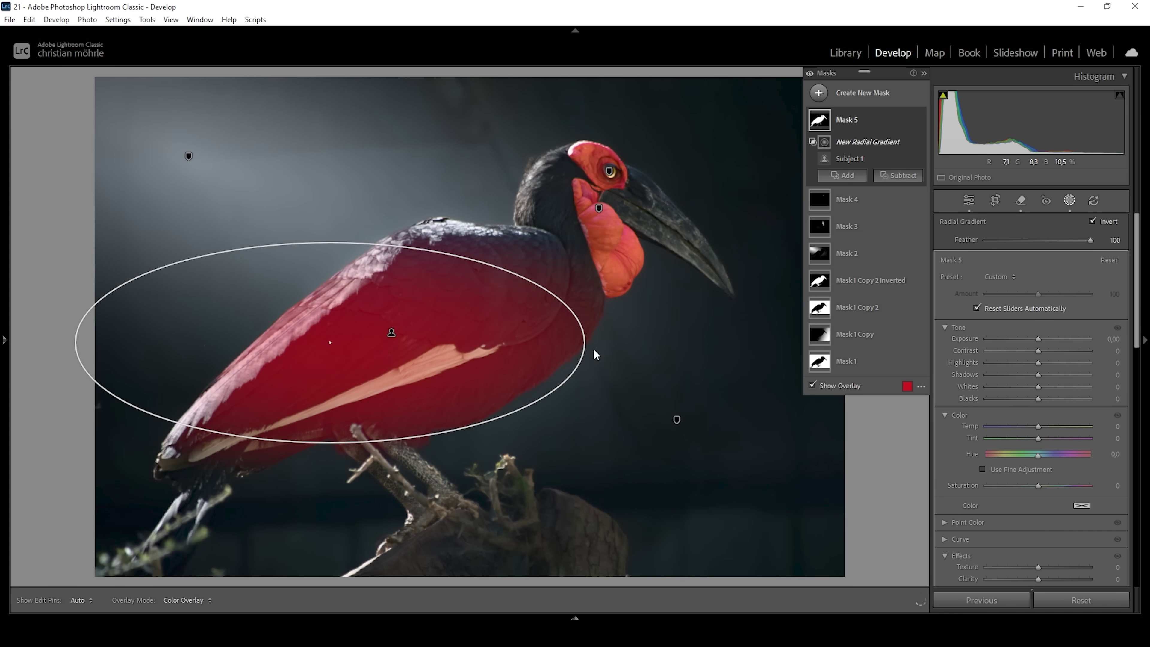
{"action": "left_click_drag", "start_coordinate": [576, 295], "coordinate": [562, 259]}
{"action": "left_click_drag", "start_coordinate": [404, 311], "coordinate": [459, 313]}
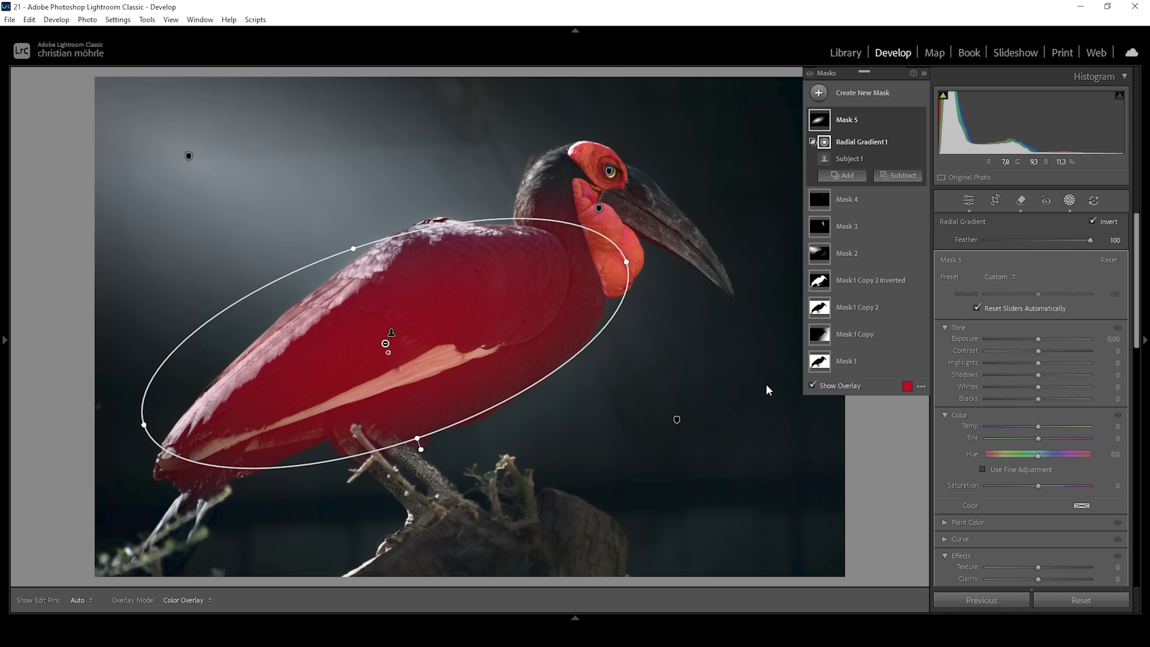
{"action": "mouse_move", "coordinate": [1039, 352]}
{"action": "left_mouse_down"}
{"action": "mouse_move", "coordinate": [1059, 353]}
{"action": "mouse_move", "coordinate": [1036, 337]}
{"action": "left_mouse_up"}
Set the wing mask to Texture 8, Clarity 26 and Saturation -49, toggling it to compare
{"action": "scroll", "coordinate": [1124, 274], "scroll_direction": "down", "scroll_amount": 5}
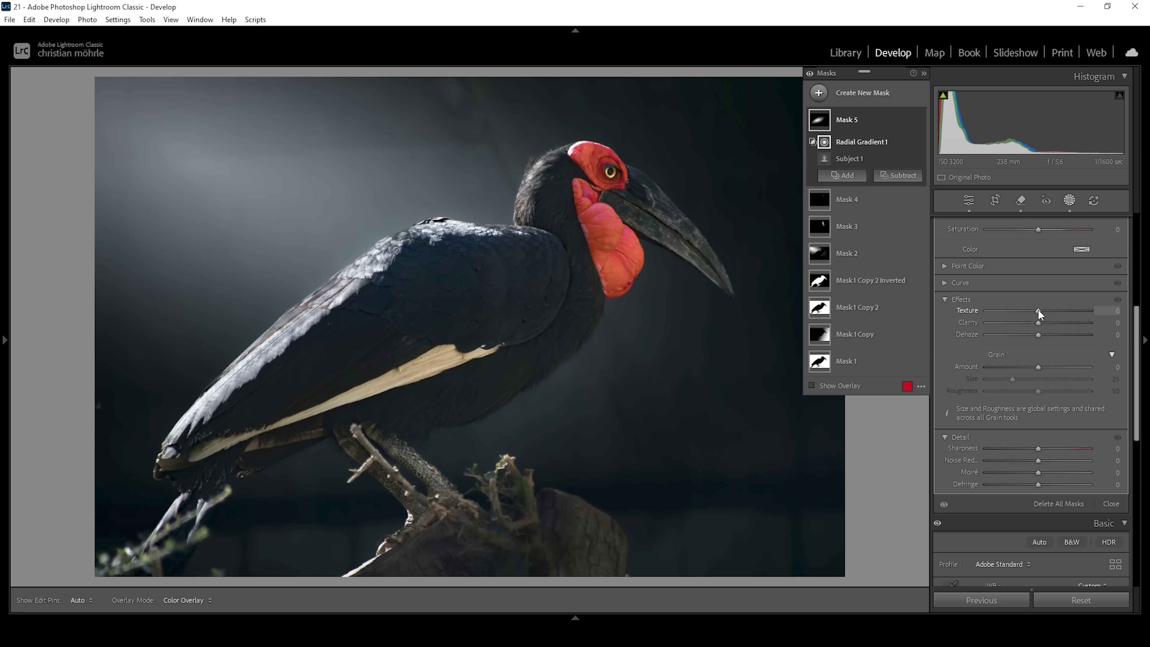
{"action": "left_click_drag", "start_coordinate": [1039, 310], "coordinate": [1062, 333]}
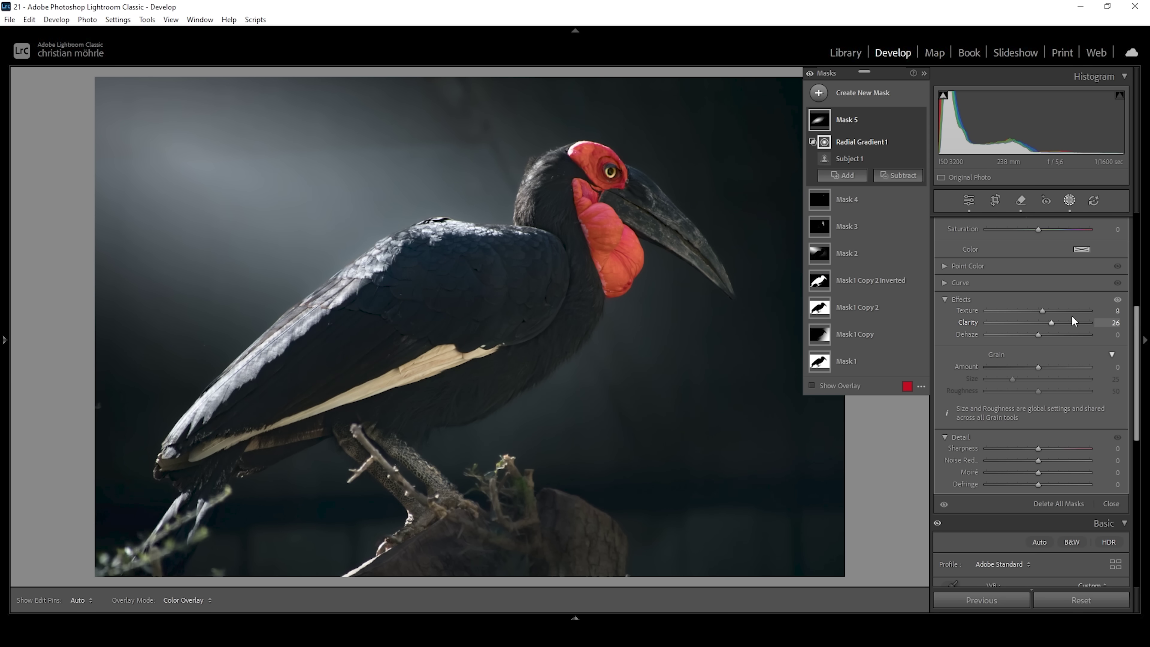
{"action": "scroll", "coordinate": [1070, 315], "scroll_direction": "up", "scroll_amount": 3}
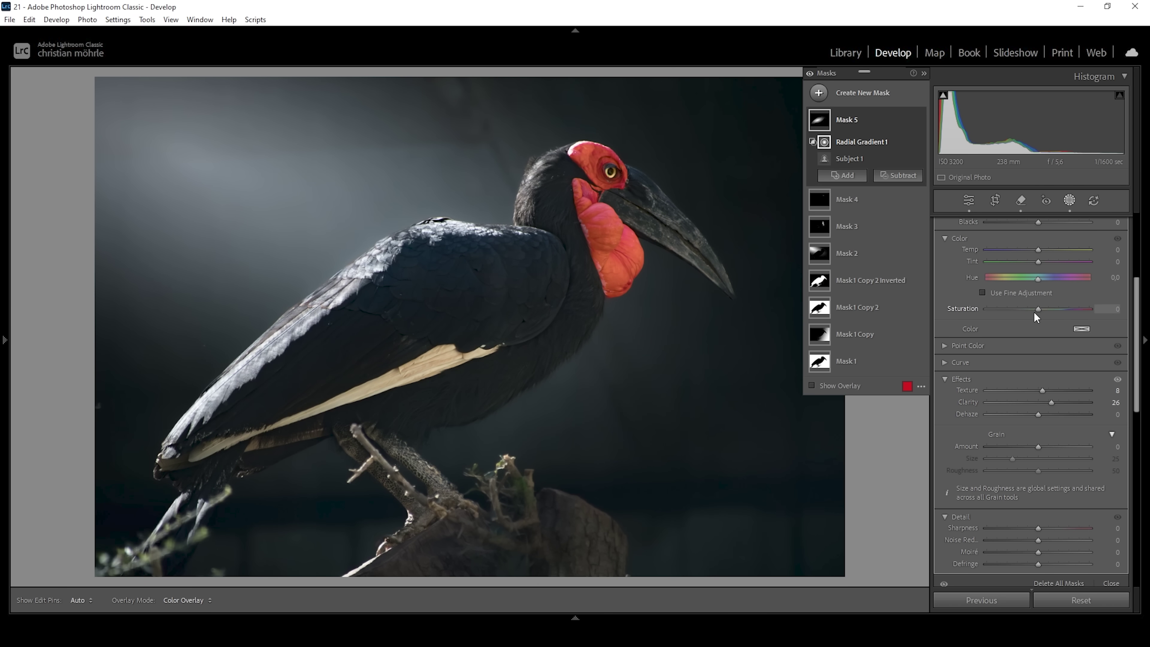
{"action": "left_click_drag", "start_coordinate": [1037, 307], "coordinate": [1019, 309]}
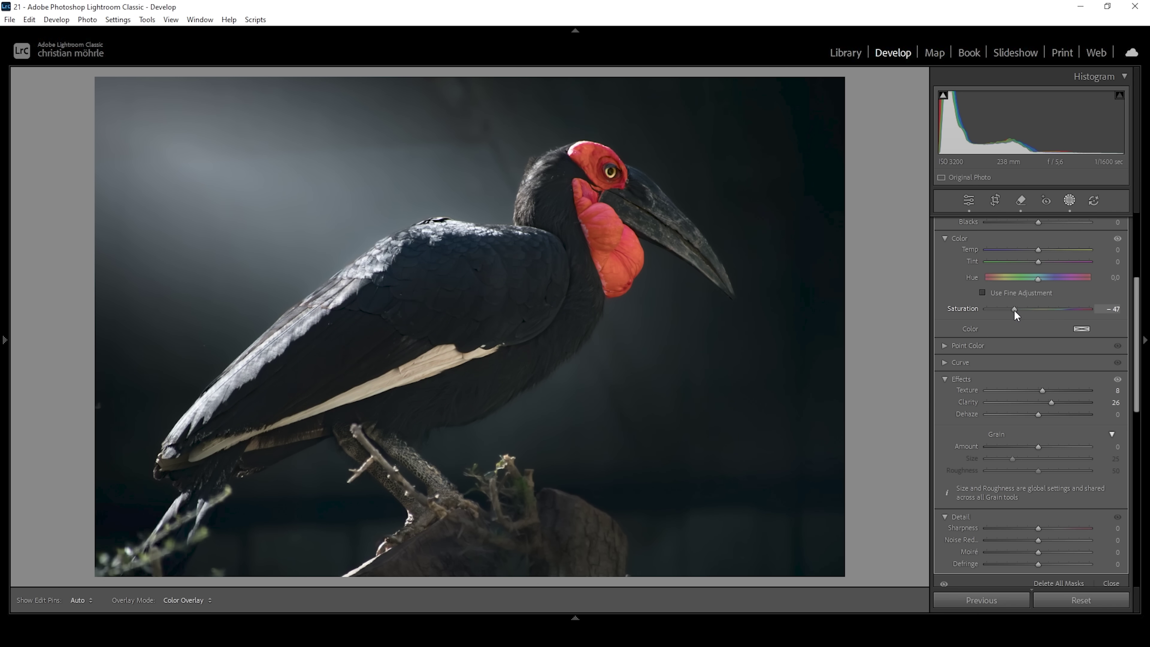
{"action": "left_click_drag", "start_coordinate": [1012, 309], "coordinate": [1013, 309]}
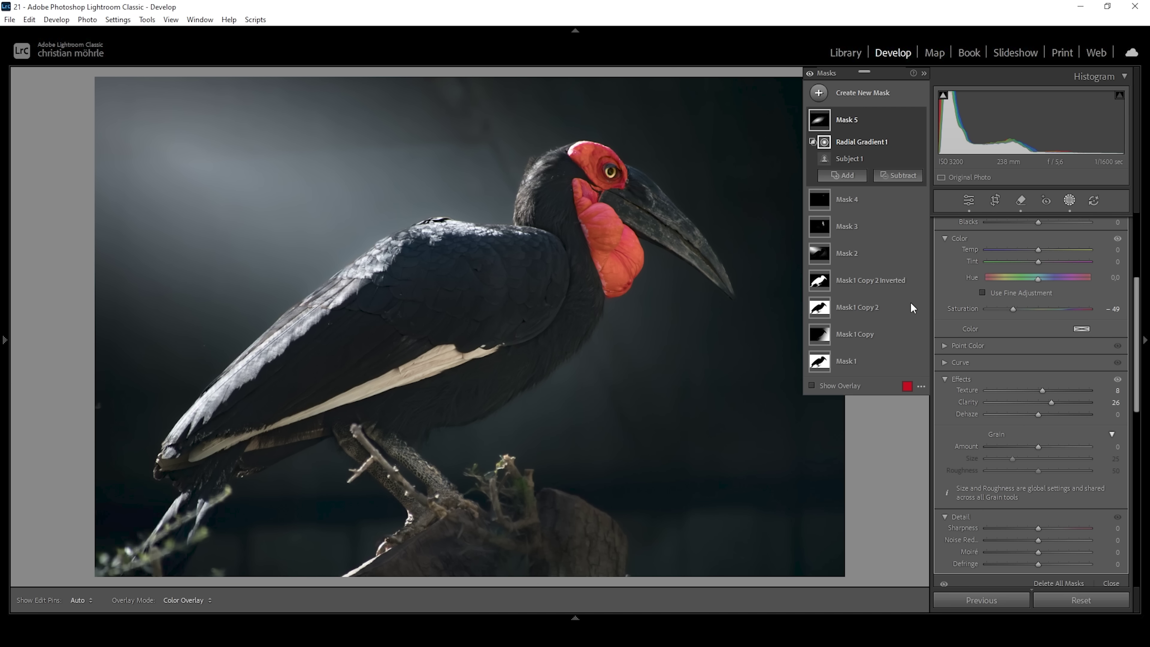
{"action": "left_click", "coordinate": [810, 73]}
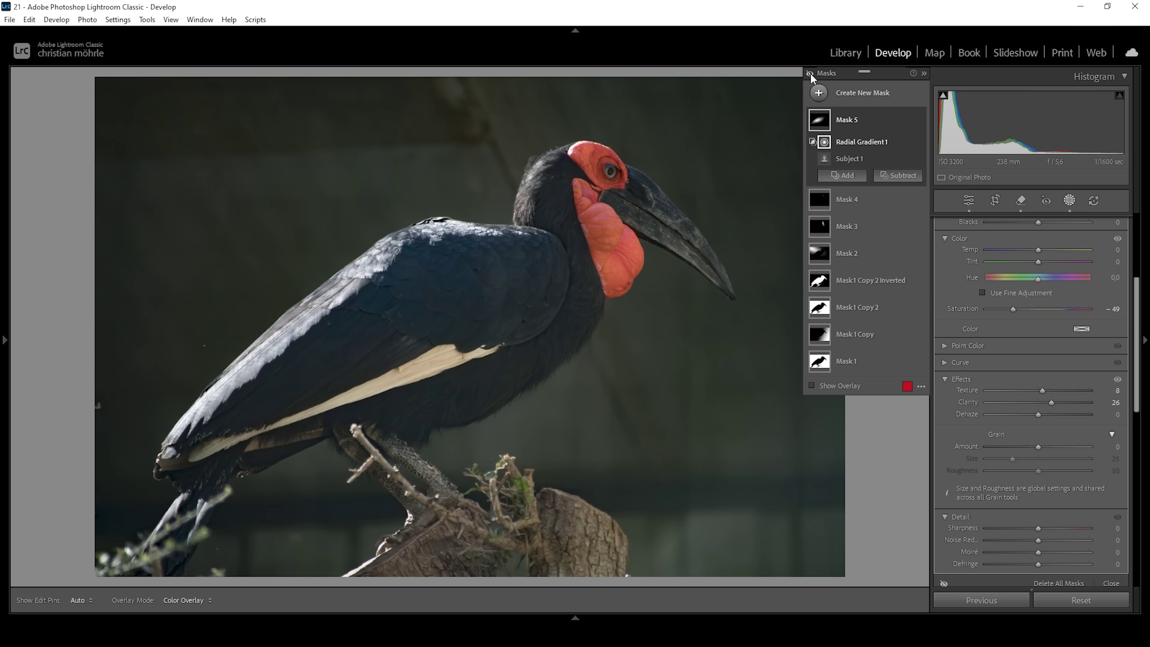
{"action": "left_click", "coordinate": [810, 73]}
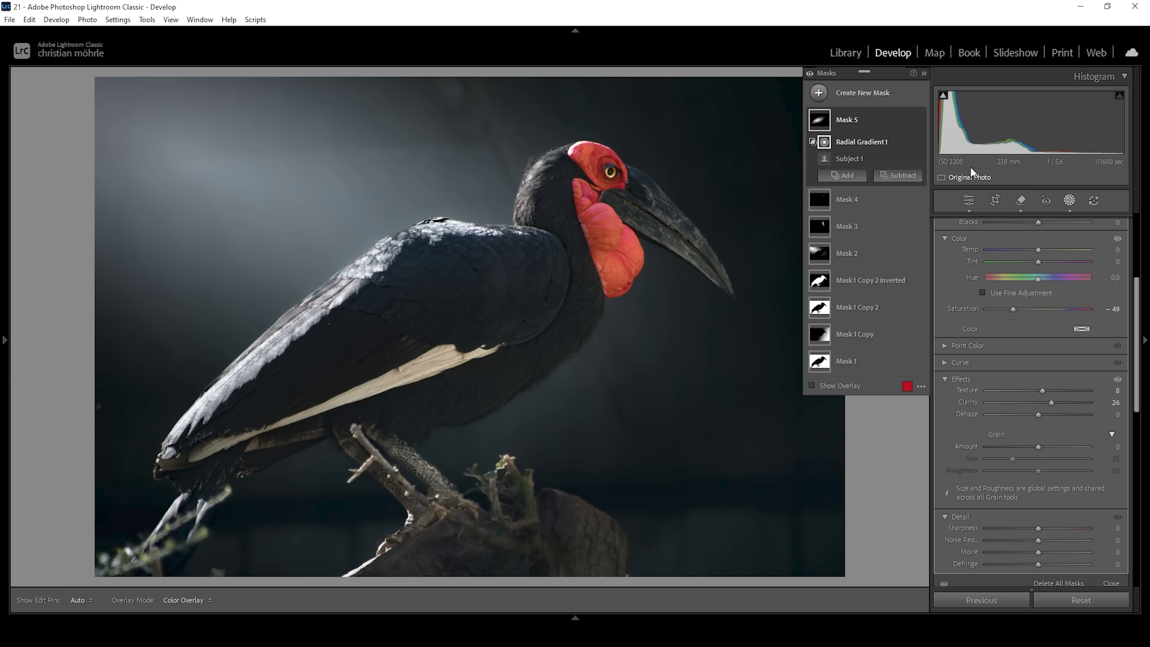
Leave masking and shift the Orange hue slightly in the Color Mixer
{"action": "left_click", "coordinate": [971, 201]}
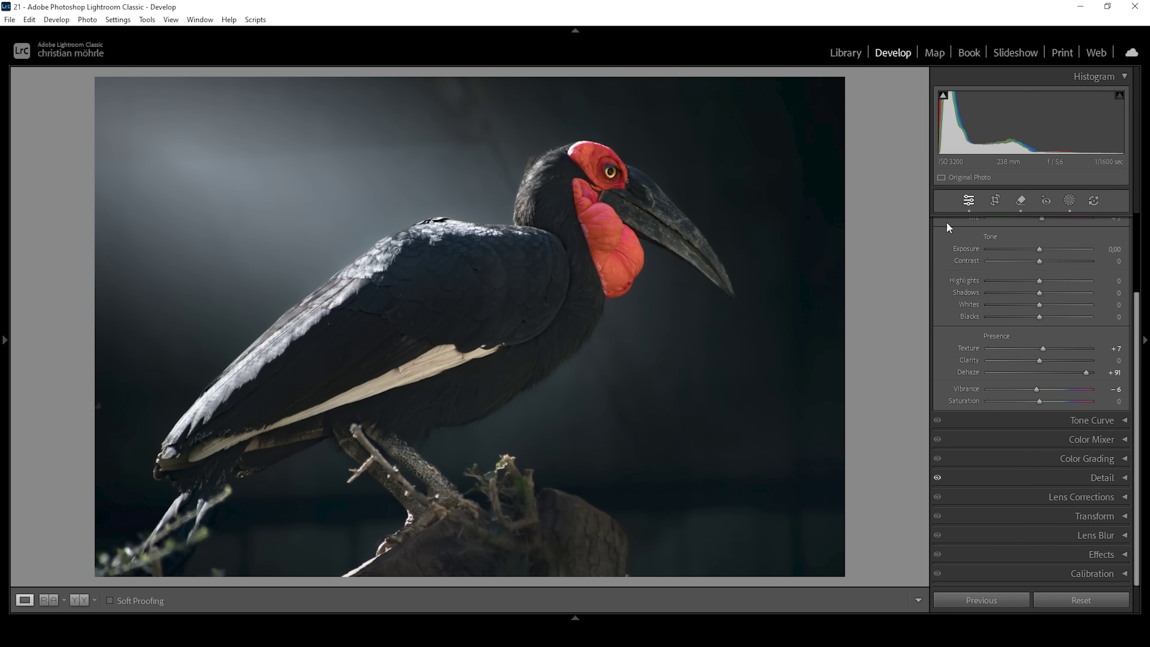
{"action": "left_click", "coordinate": [1097, 442]}
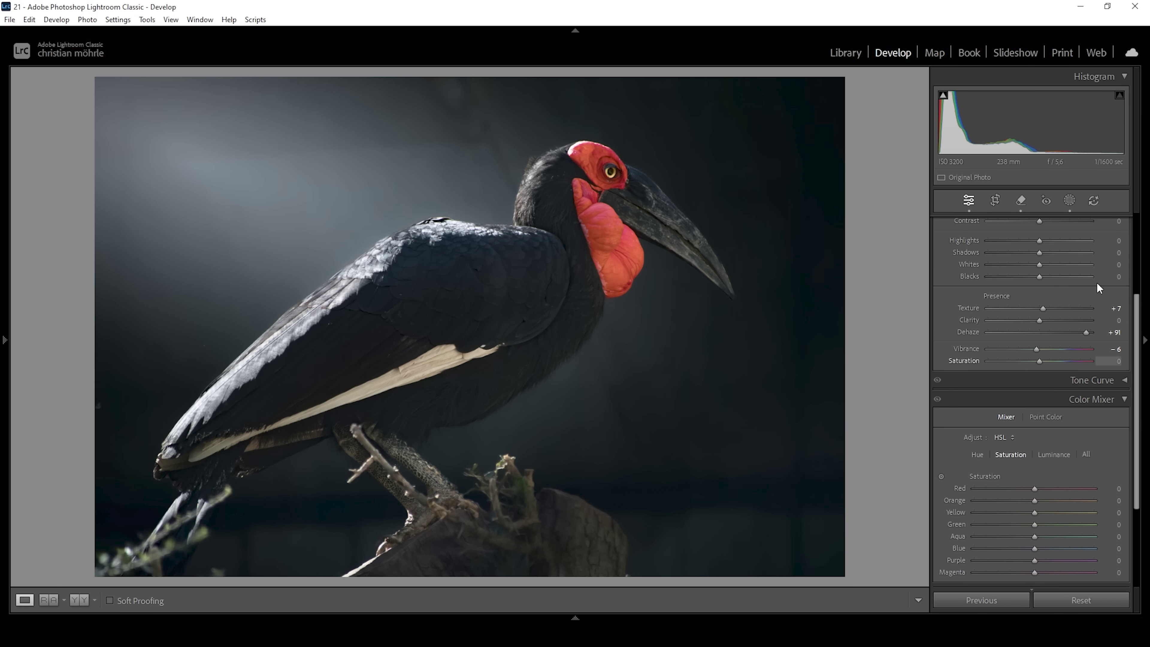
{"action": "scroll", "coordinate": [1041, 317], "scroll_direction": "down", "scroll_amount": 3}
{"action": "left_click", "coordinate": [978, 355]}
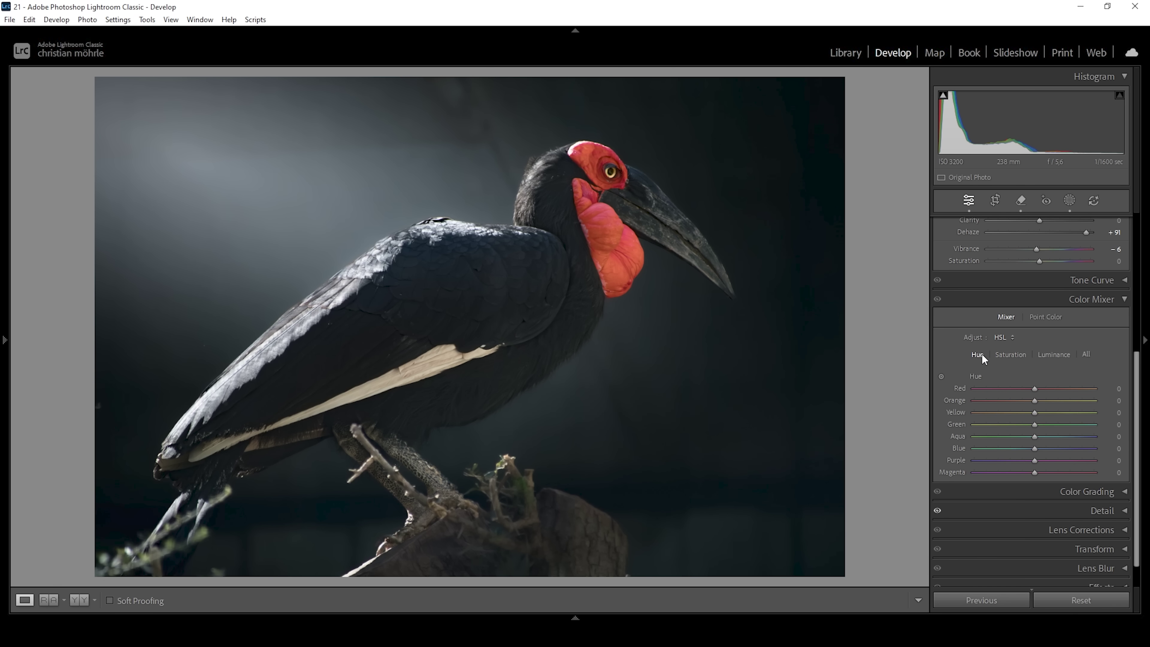
{"action": "left_click_drag", "start_coordinate": [1037, 402], "coordinate": [1027, 400]}
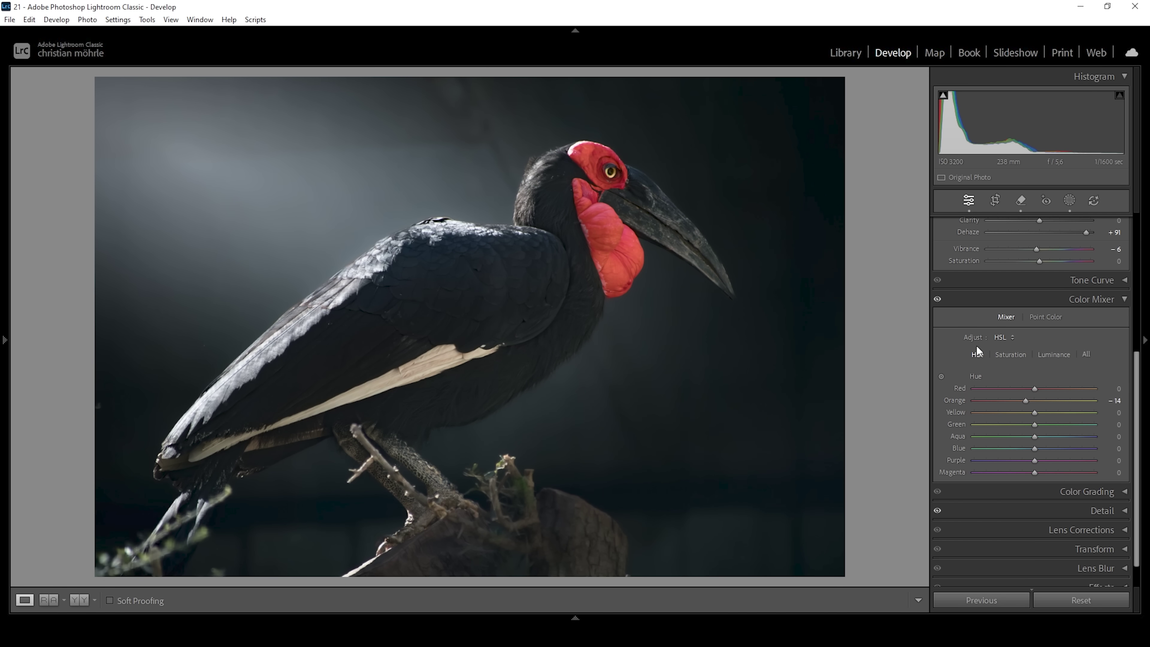
Raise red, orange and yellow saturation and cut Blue saturation to -65
{"action": "left_click", "coordinate": [1008, 353]}
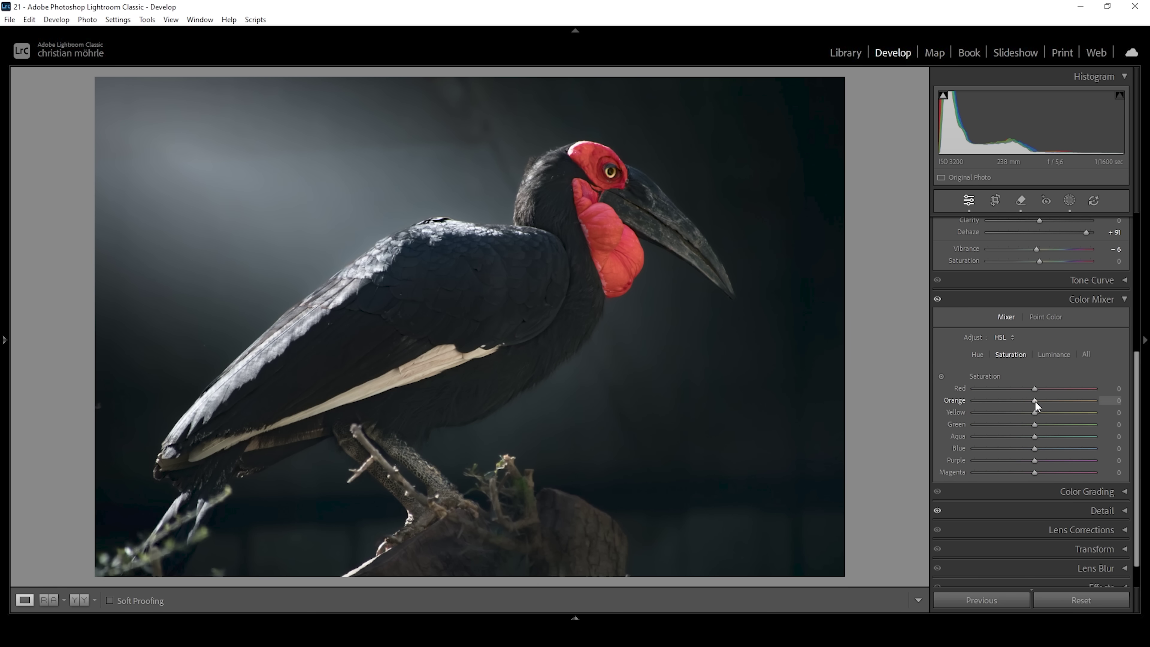
{"action": "scroll", "coordinate": [1037, 401], "scroll_direction": "up", "scroll_amount": 5}
{"action": "scroll", "coordinate": [1037, 390], "scroll_direction": "up", "scroll_amount": 1}
{"action": "left_click_drag", "start_coordinate": [1034, 413], "coordinate": [1055, 412]}
{"action": "left_click_drag", "start_coordinate": [1034, 449], "coordinate": [850, 448]}
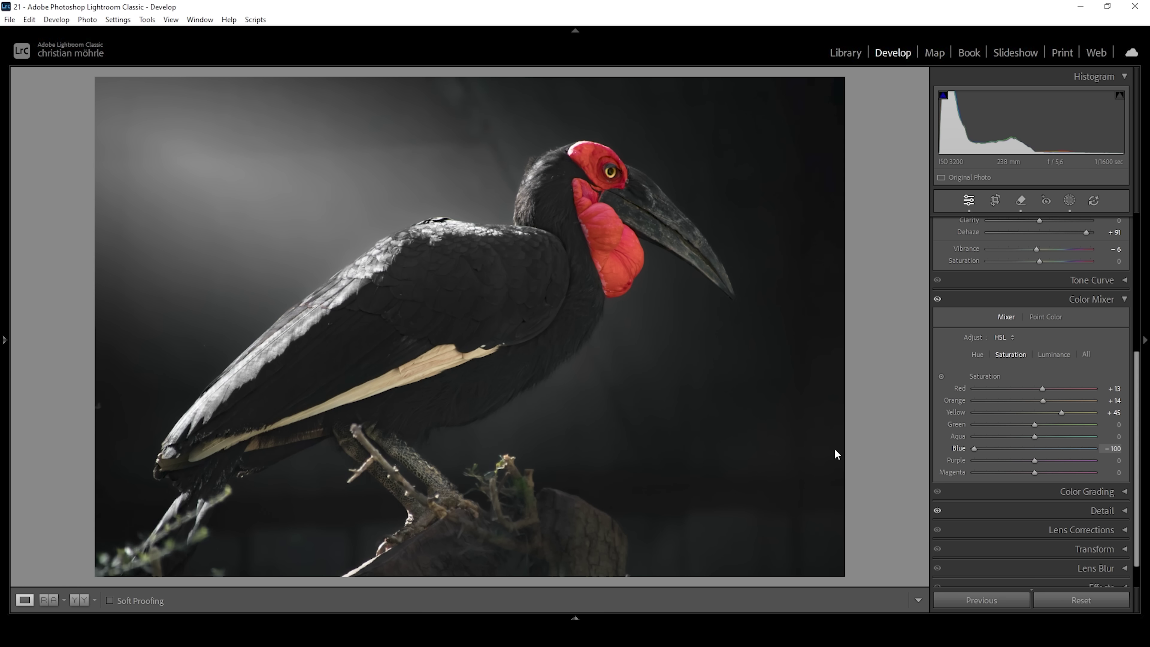
{"action": "left_click", "coordinate": [995, 448]}
Raise luminance to Orange +13, Yellow +15 and Blue +100
{"action": "left_click", "coordinate": [1065, 353]}
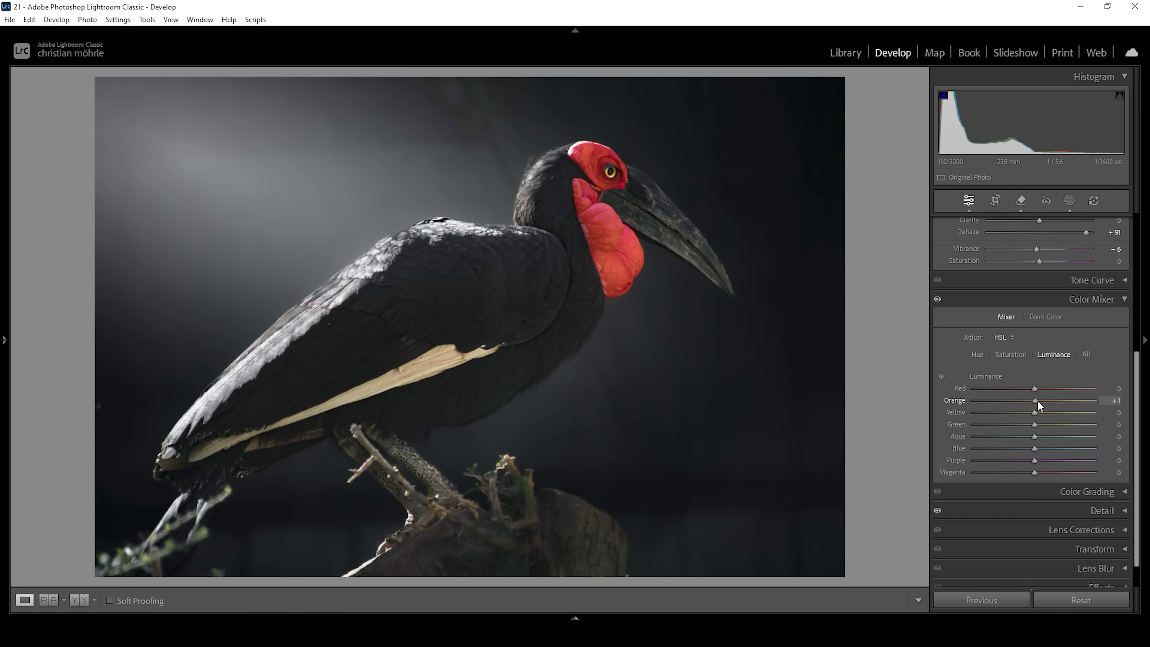
{"action": "left_click_drag", "start_coordinate": [1040, 402], "coordinate": [1044, 402]}
{"action": "left_click_drag", "start_coordinate": [1045, 400], "coordinate": [1140, 451]}
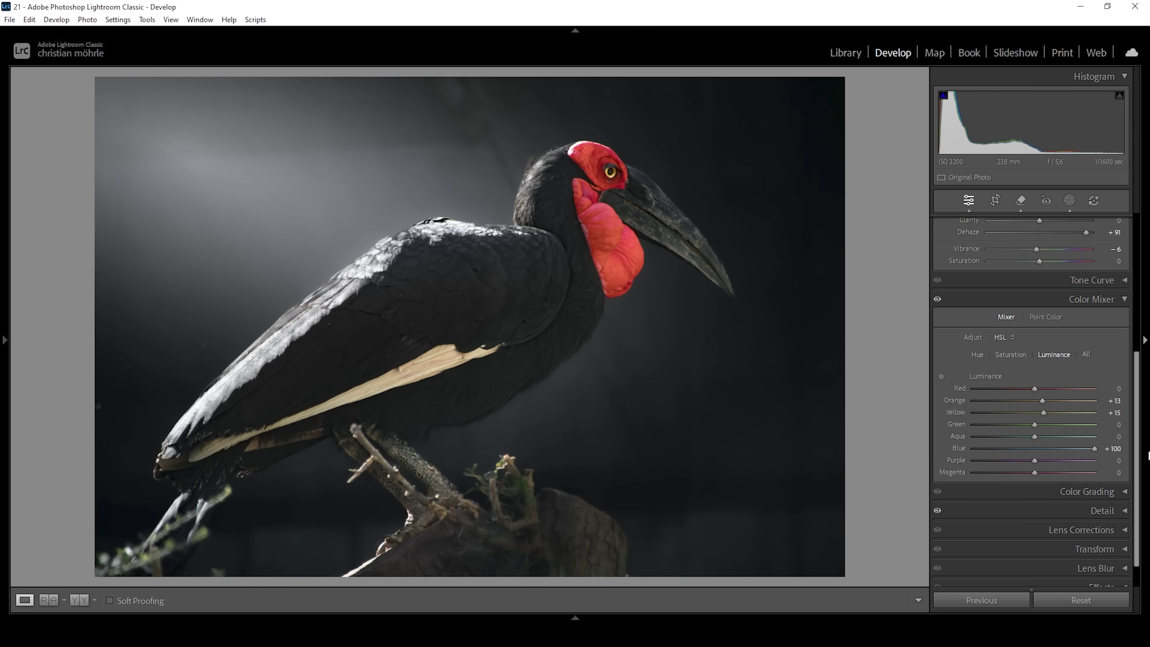
{"action": "left_click", "coordinate": [1091, 296]}
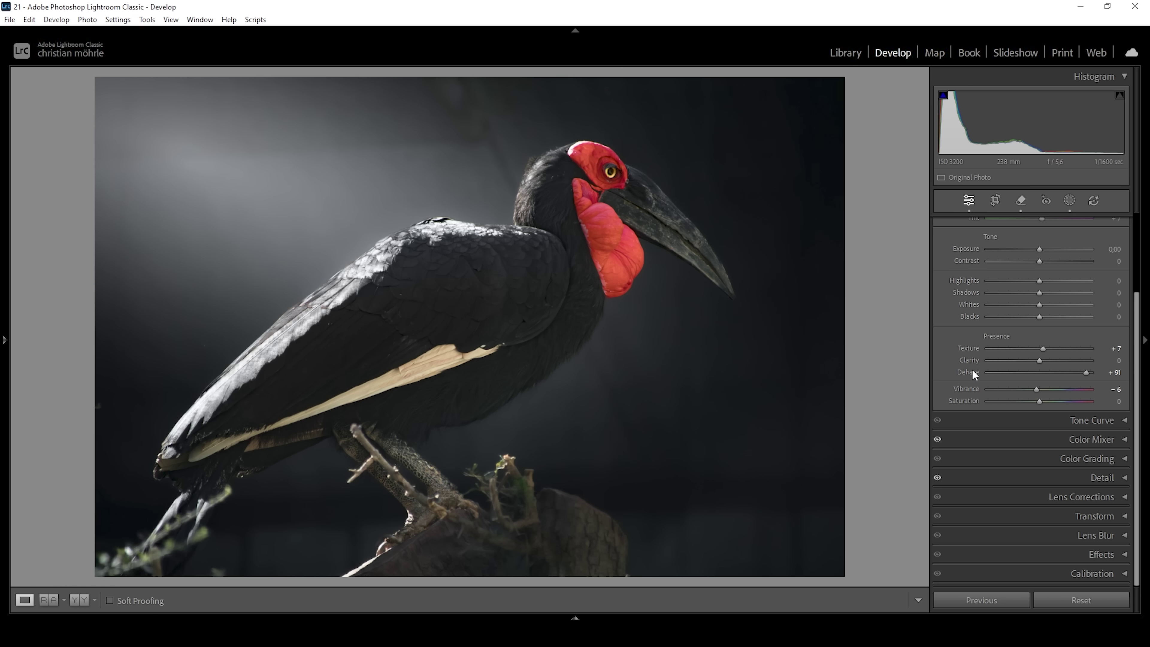
Grade only the shadows with Hue 222 and a saturation of about 6
{"action": "left_click", "coordinate": [1077, 460]}
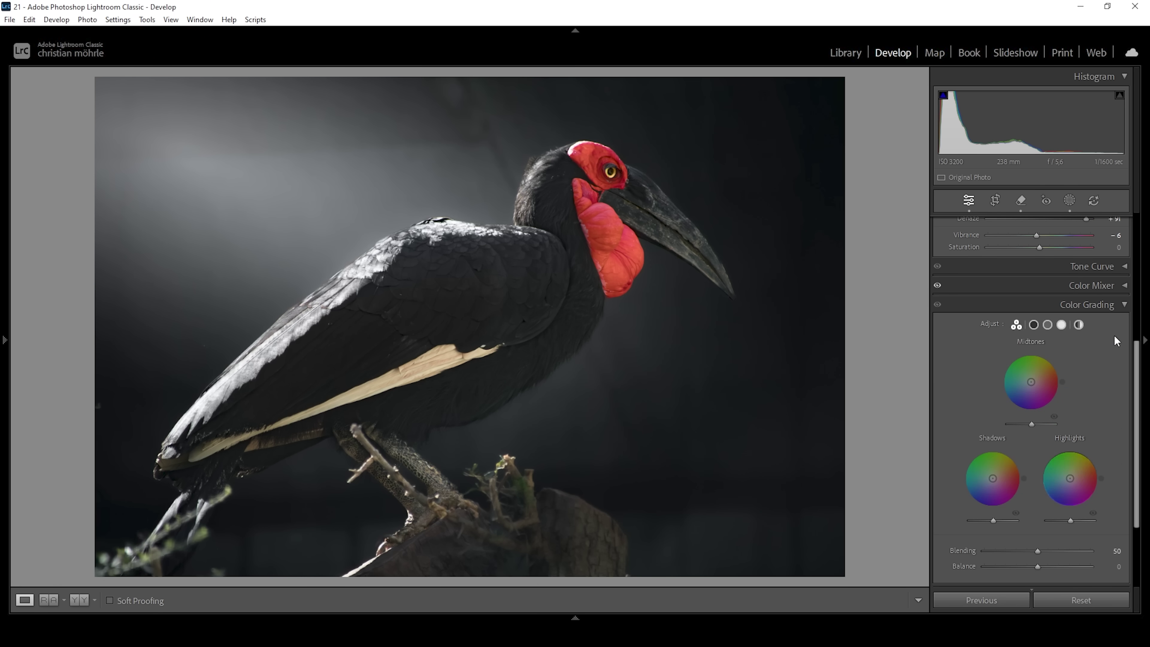
{"action": "left_click", "coordinate": [1033, 325]}
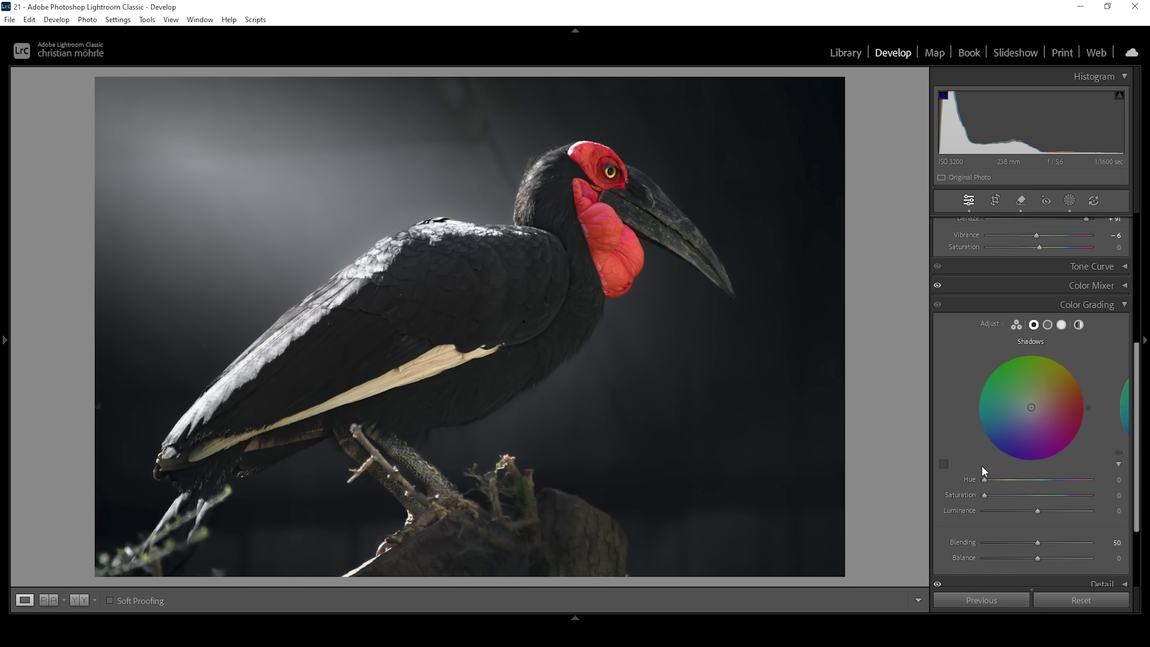
{"action": "left_click_drag", "start_coordinate": [983, 480], "coordinate": [1050, 492]}
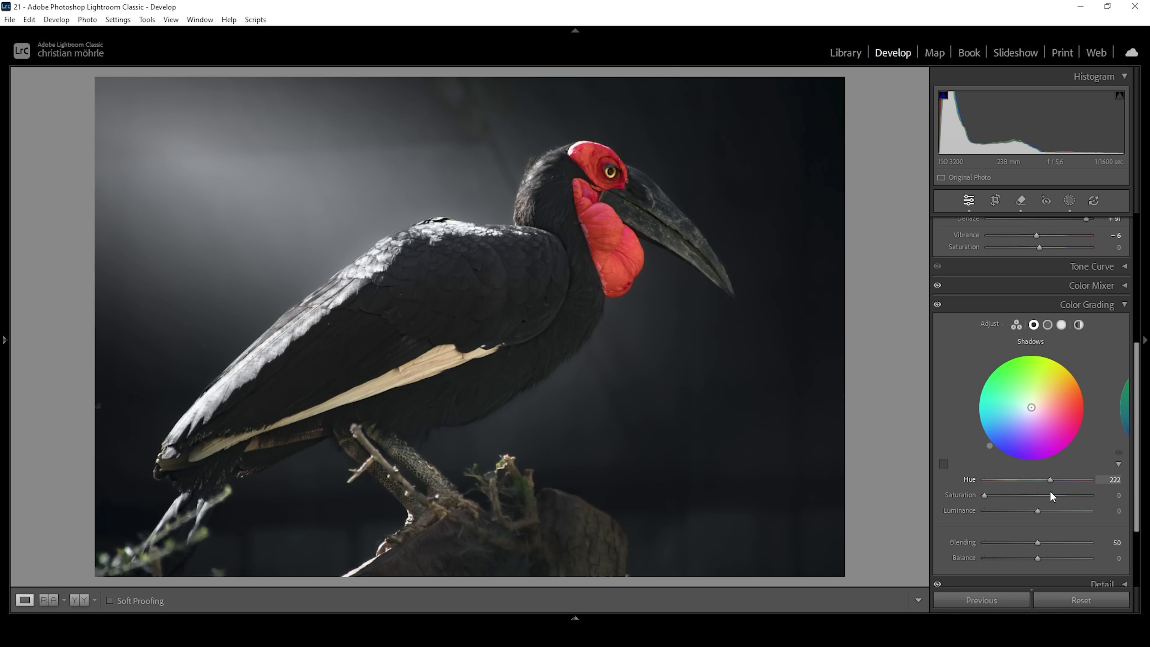
{"action": "left_click_drag", "start_coordinate": [984, 495], "coordinate": [992, 499]}
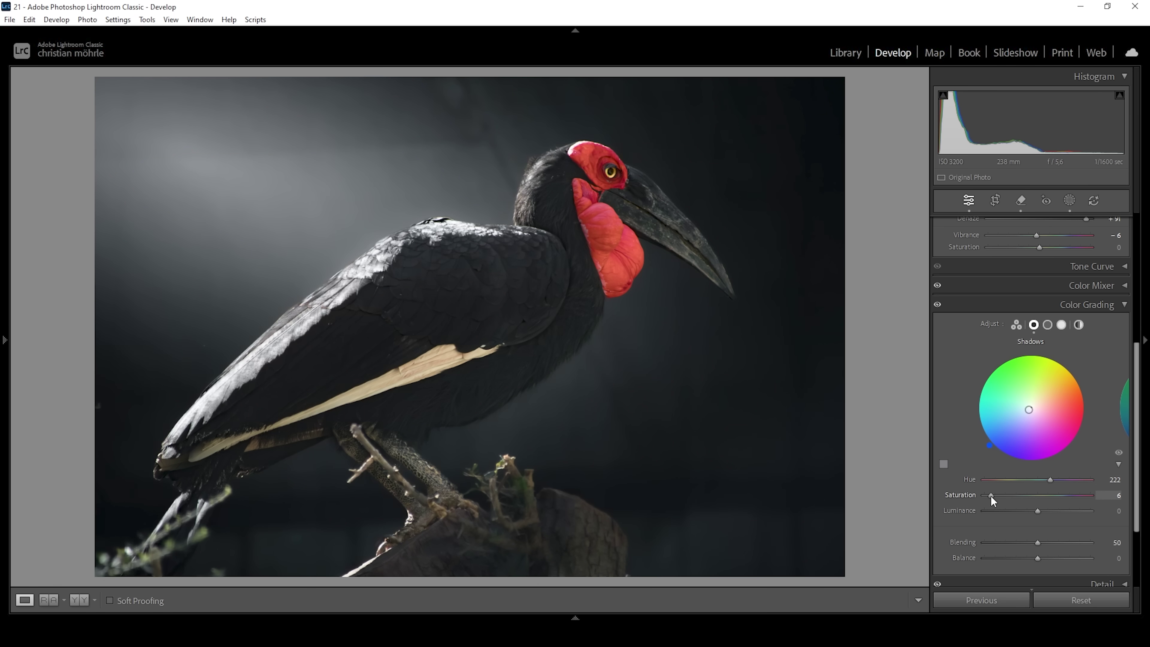
{"action": "left_click_drag", "start_coordinate": [992, 495], "coordinate": [993, 496]}
In Calibration, set Blue Primary Hue to -12 and Saturation to +7
{"action": "left_click", "coordinate": [1094, 306]}
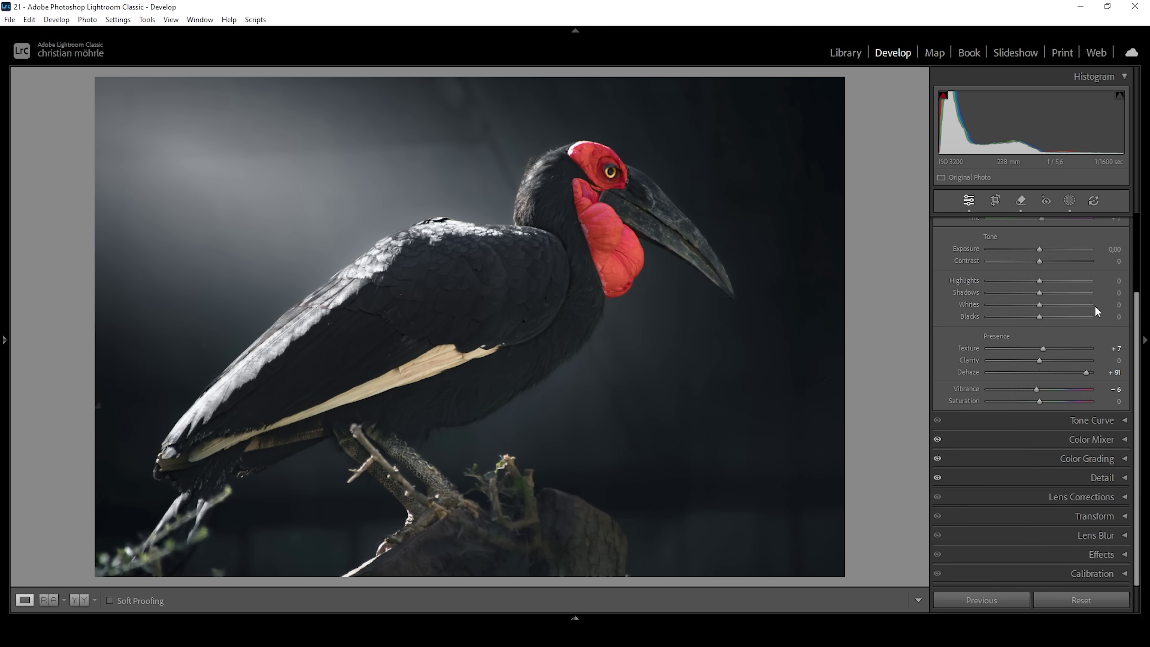
{"action": "left_click", "coordinate": [1063, 575]}
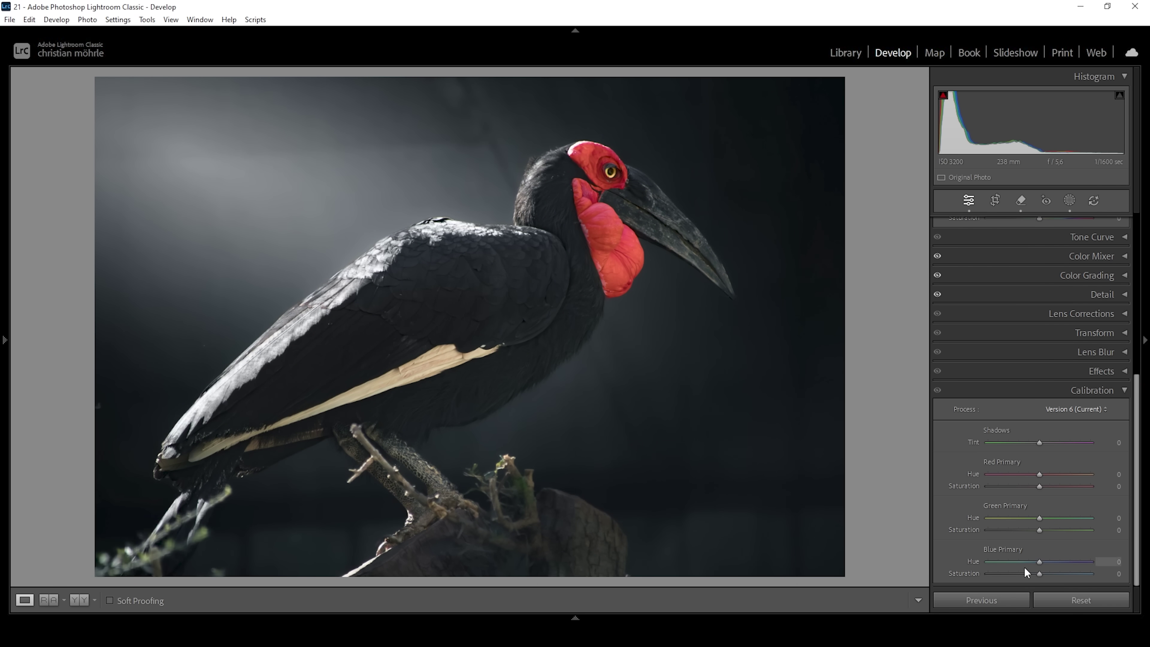
{"action": "left_click_drag", "start_coordinate": [1040, 561], "coordinate": [1037, 561]}
{"action": "left_click_drag", "start_coordinate": [1037, 561], "coordinate": [1034, 561]}
{"action": "left_click", "coordinate": [1086, 386]}
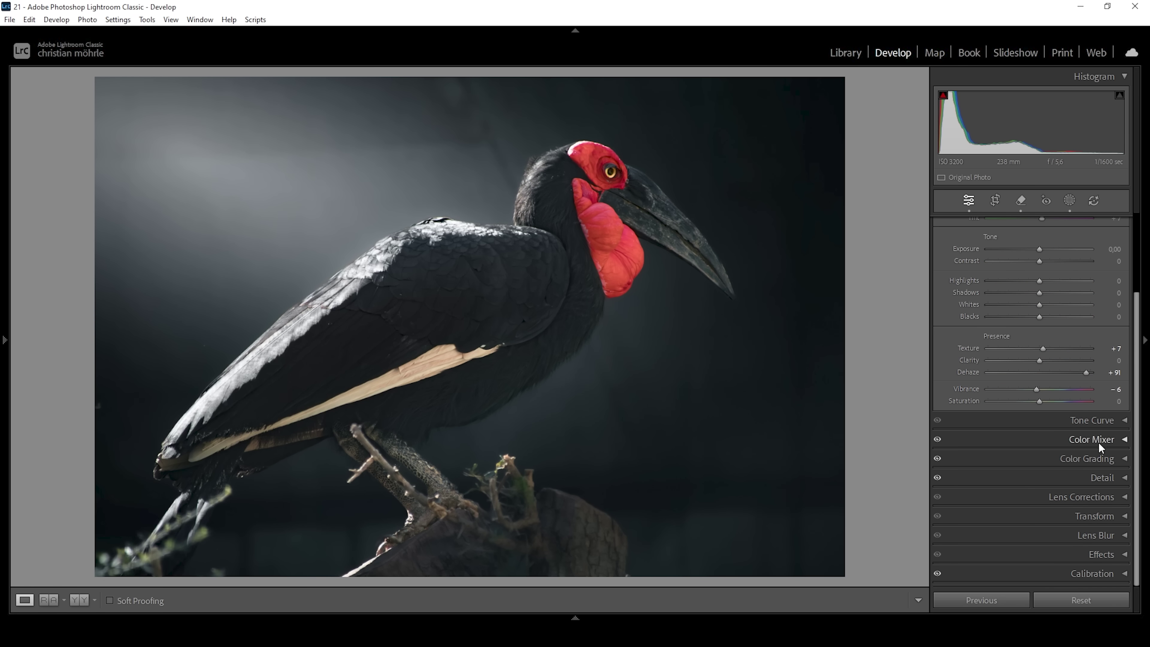
Set sharpening to Amount 82, Radius 0.5, Detail 100 and Masking 70
{"action": "left_click", "coordinate": [1098, 476]}
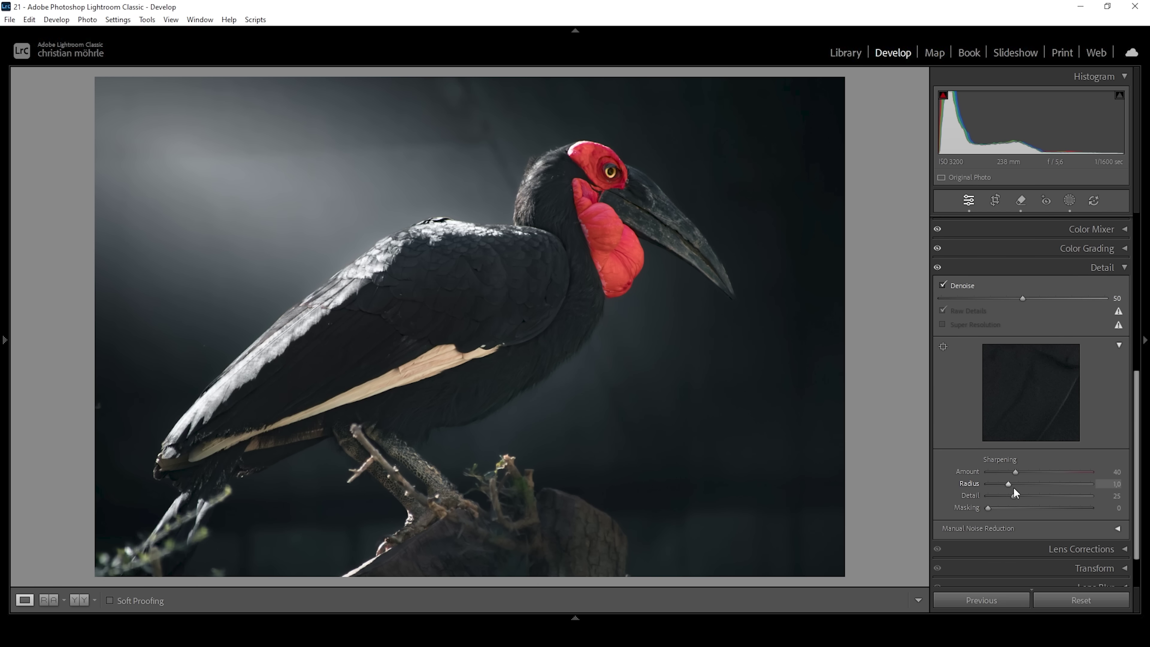
{"action": "left_click_drag", "start_coordinate": [1010, 484], "coordinate": [1130, 503]}
{"action": "left_click_drag", "start_coordinate": [988, 507], "coordinate": [1063, 508]}
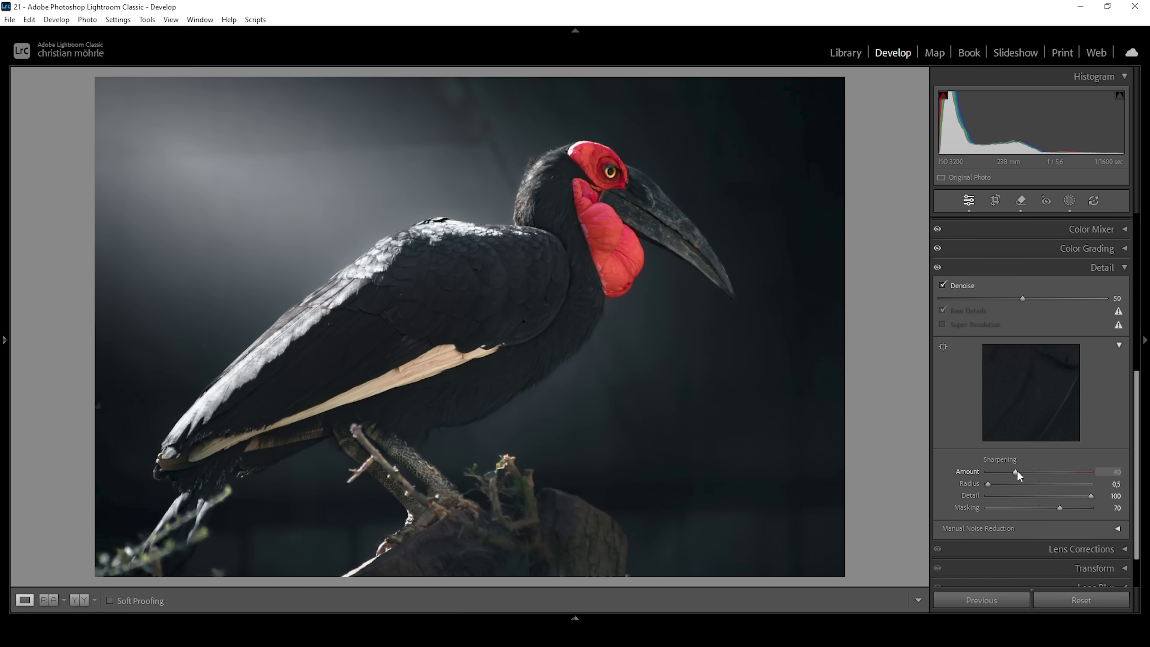